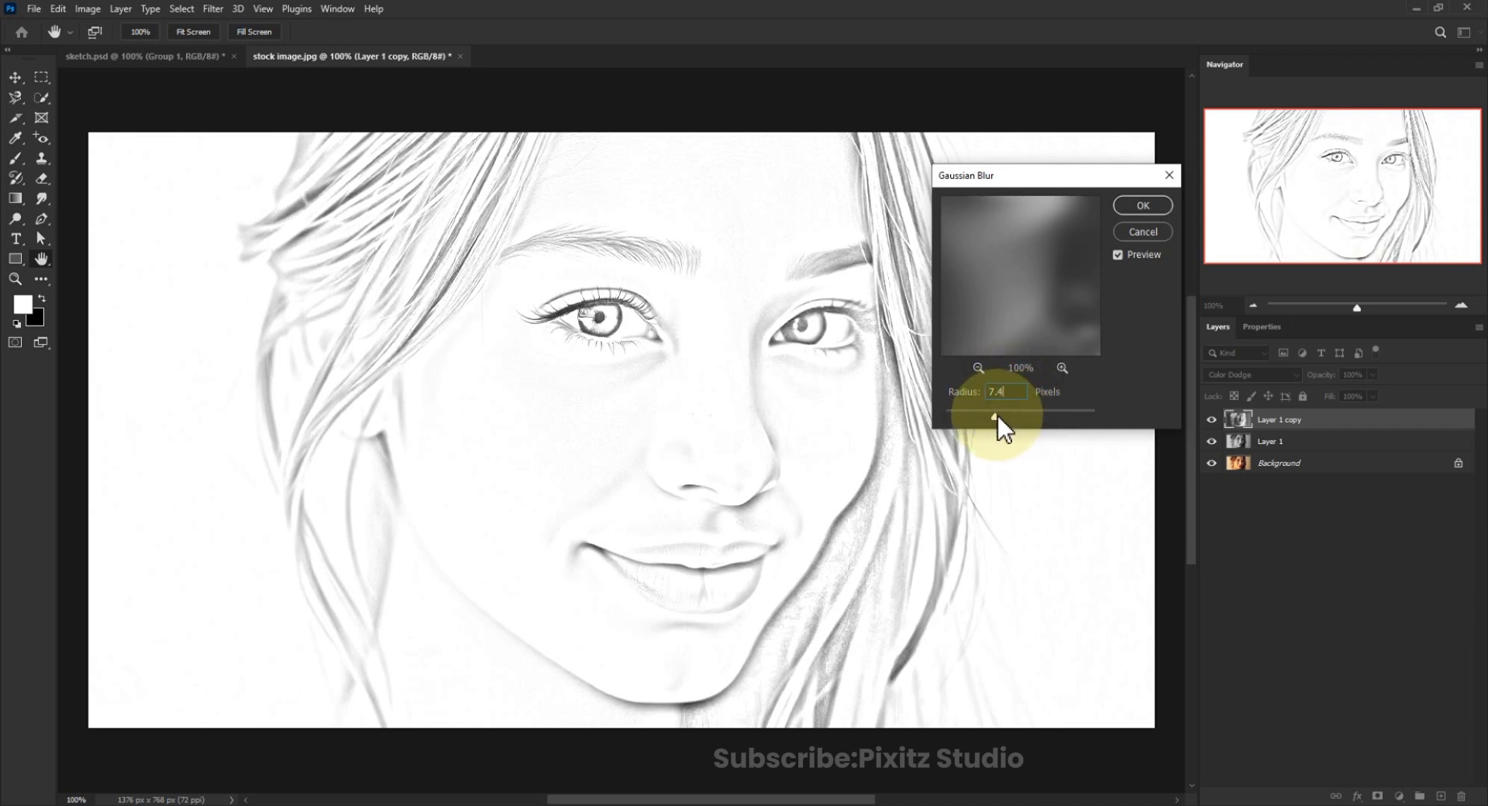
Blur Layer 1 copy with a Gaussian Blur radius of 8.4 pixels
mouse_move(984, 421)
left_mouse_down()
mouse_move(969, 421)
mouse_move(1006, 411)
left_mouse_up()
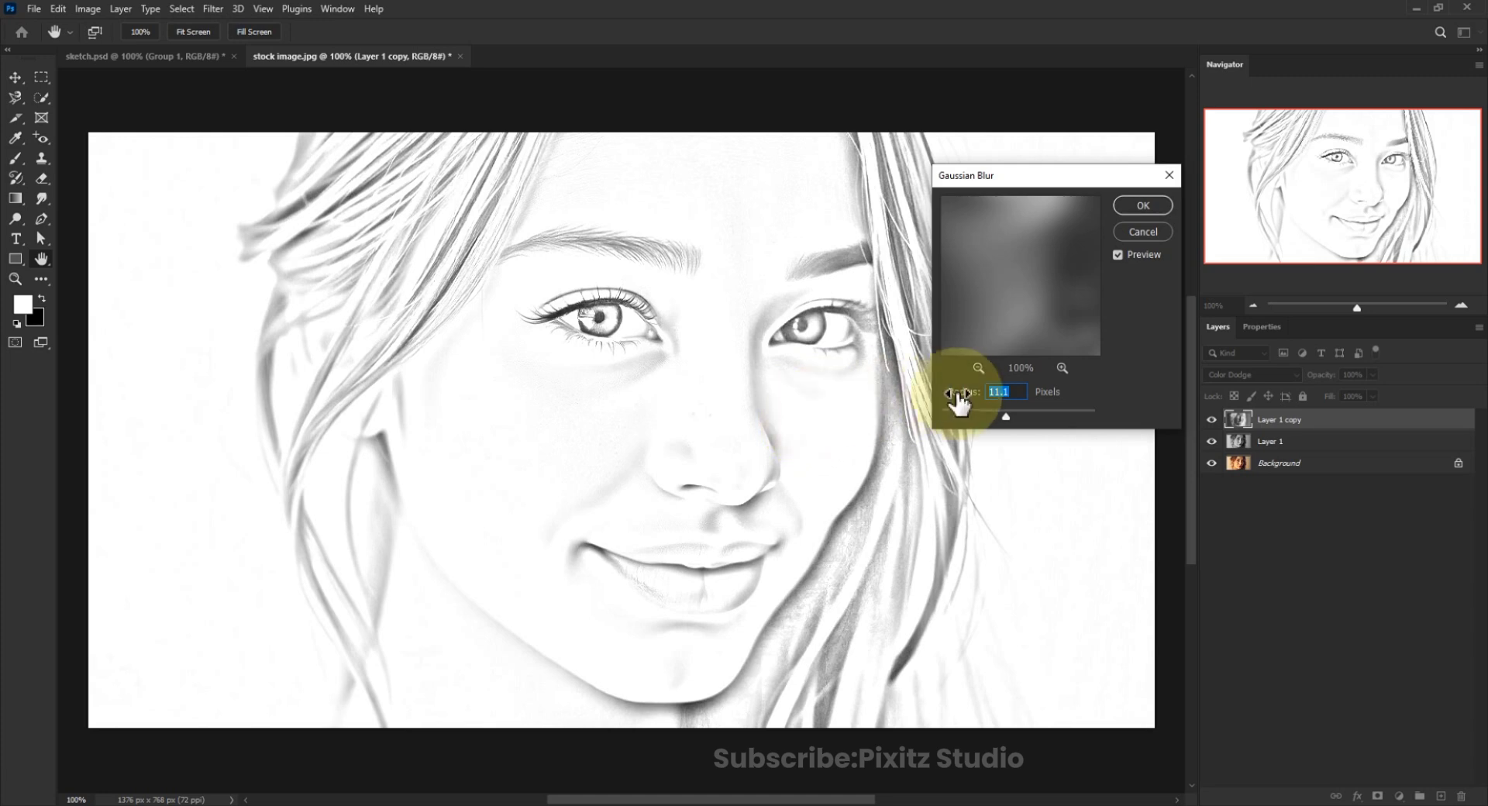
left_click(998, 415)
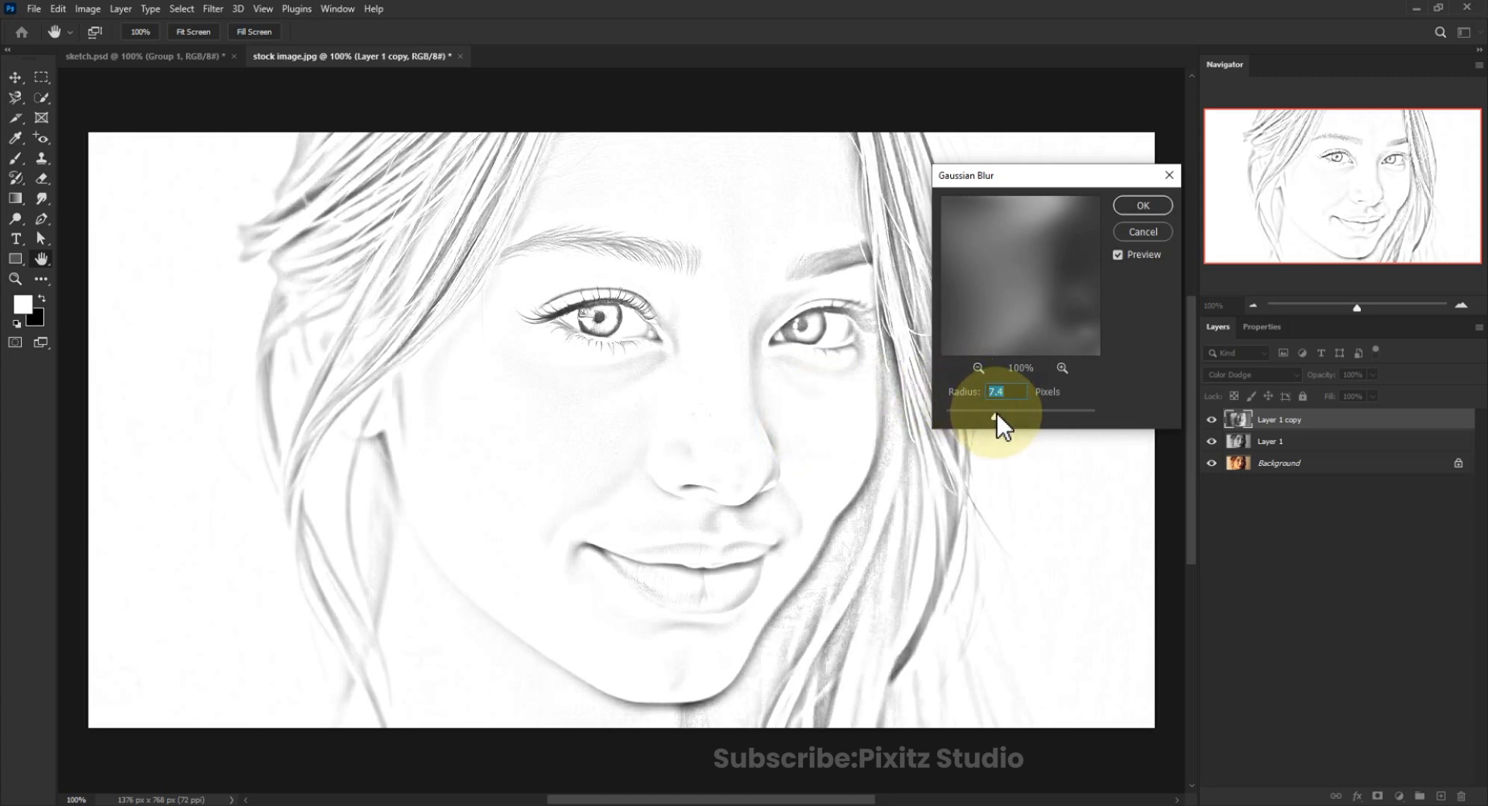
left_click_drag(1000, 412, 999, 415)
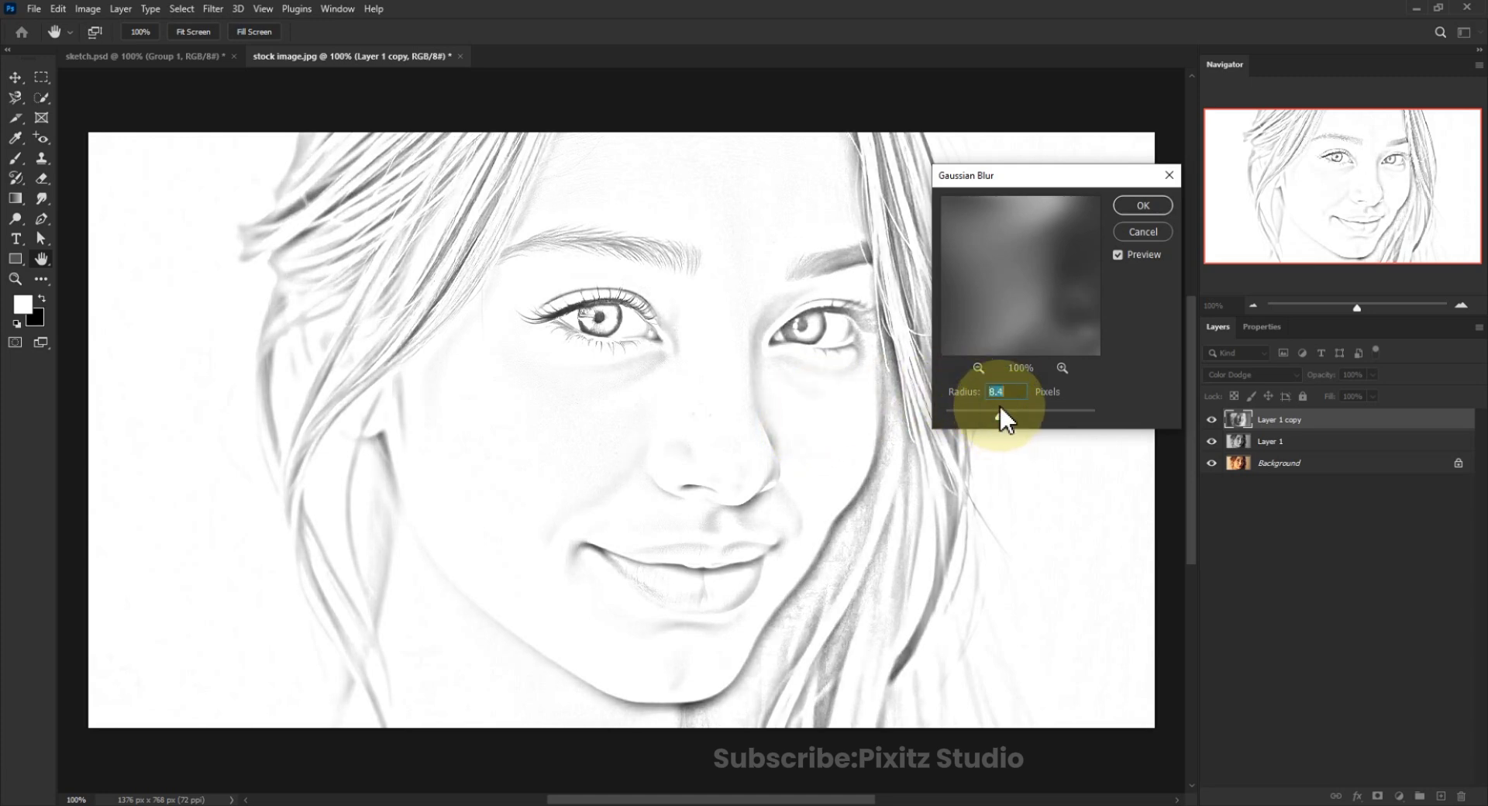
left_click(1120, 205)
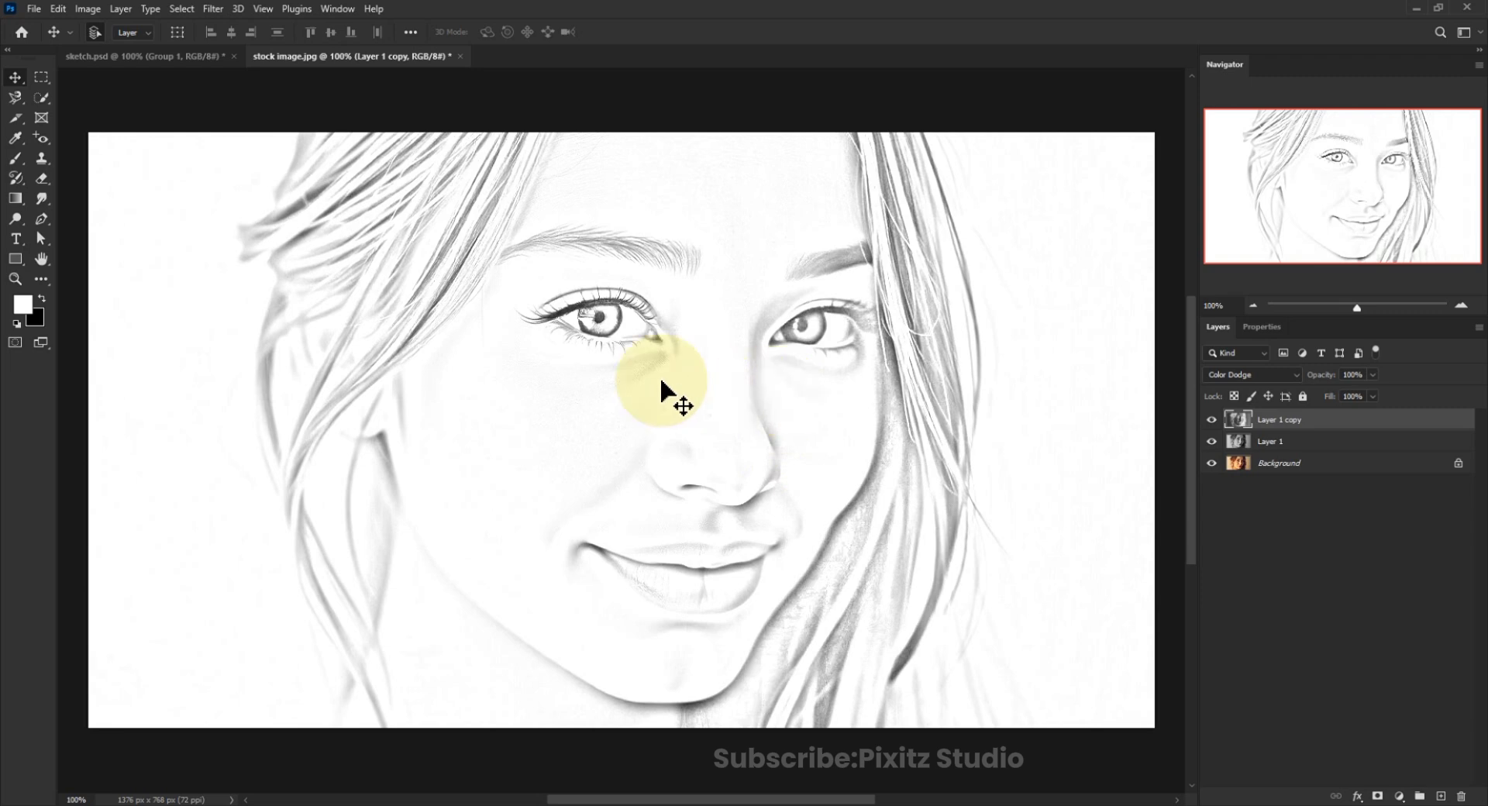
Add a Threshold adjustment layer with its level raised to 249
left_click(1399, 796)
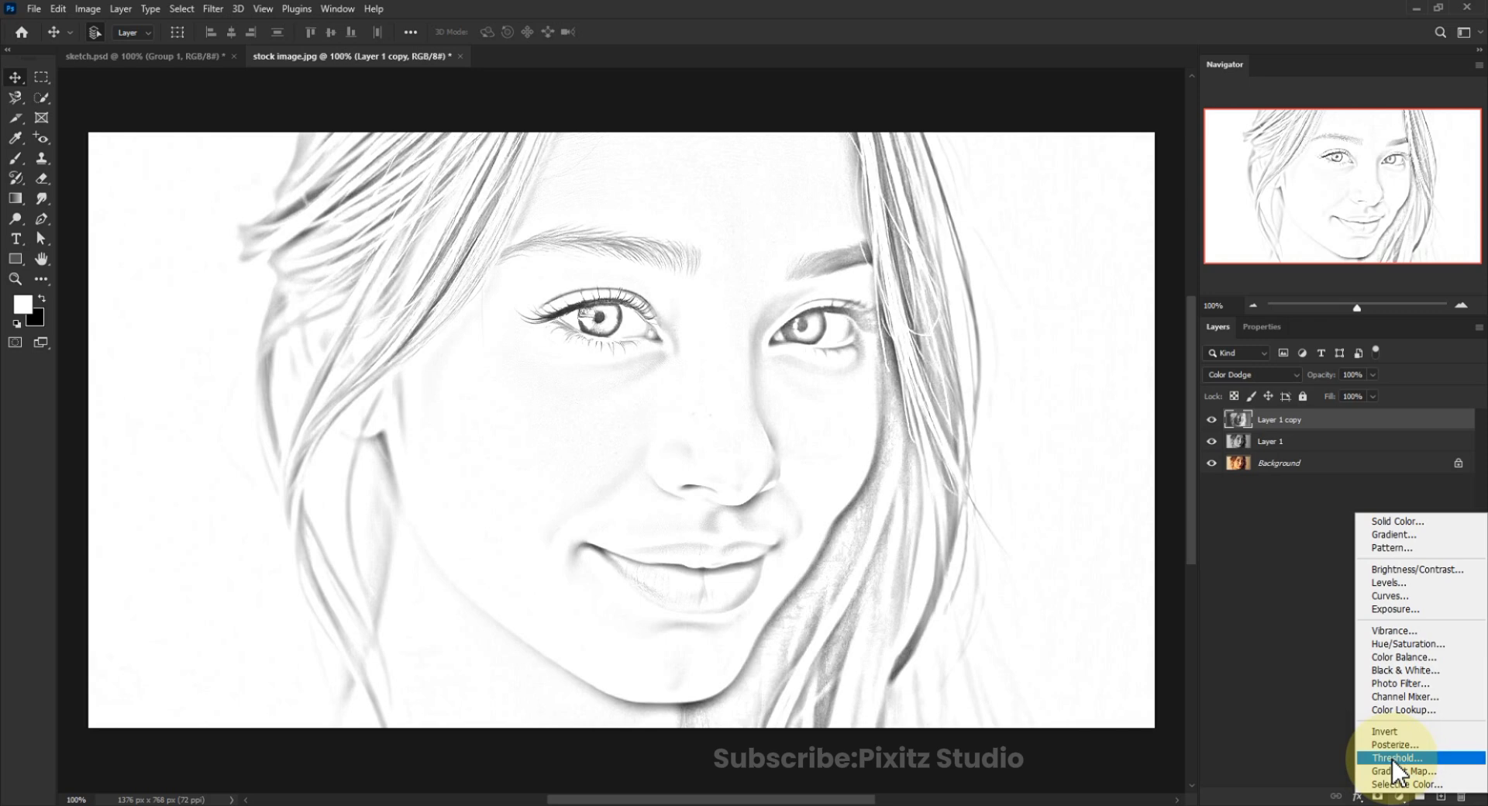
left_click(1392, 758)
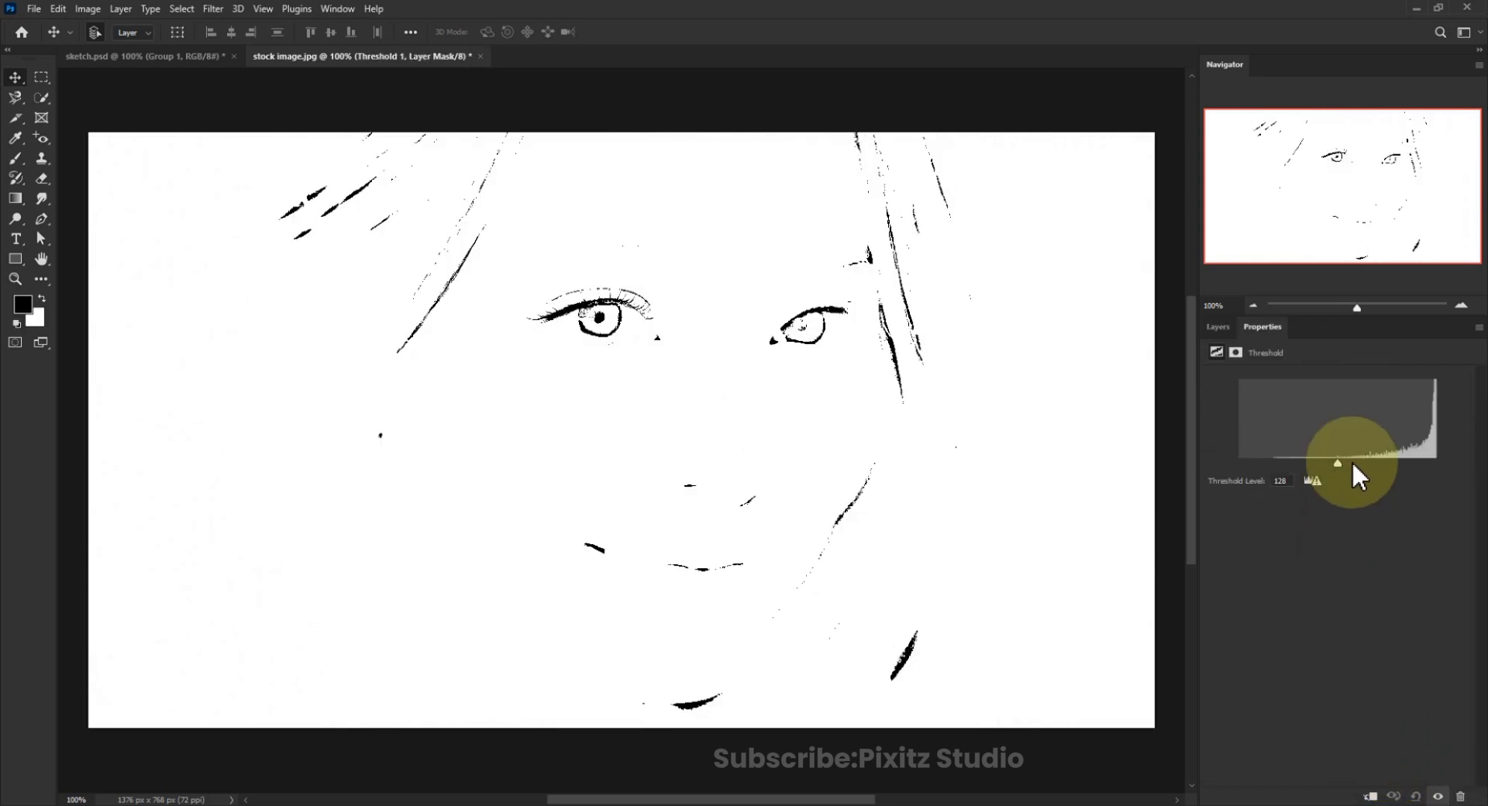
left_click_drag(1341, 463, 1418, 463)
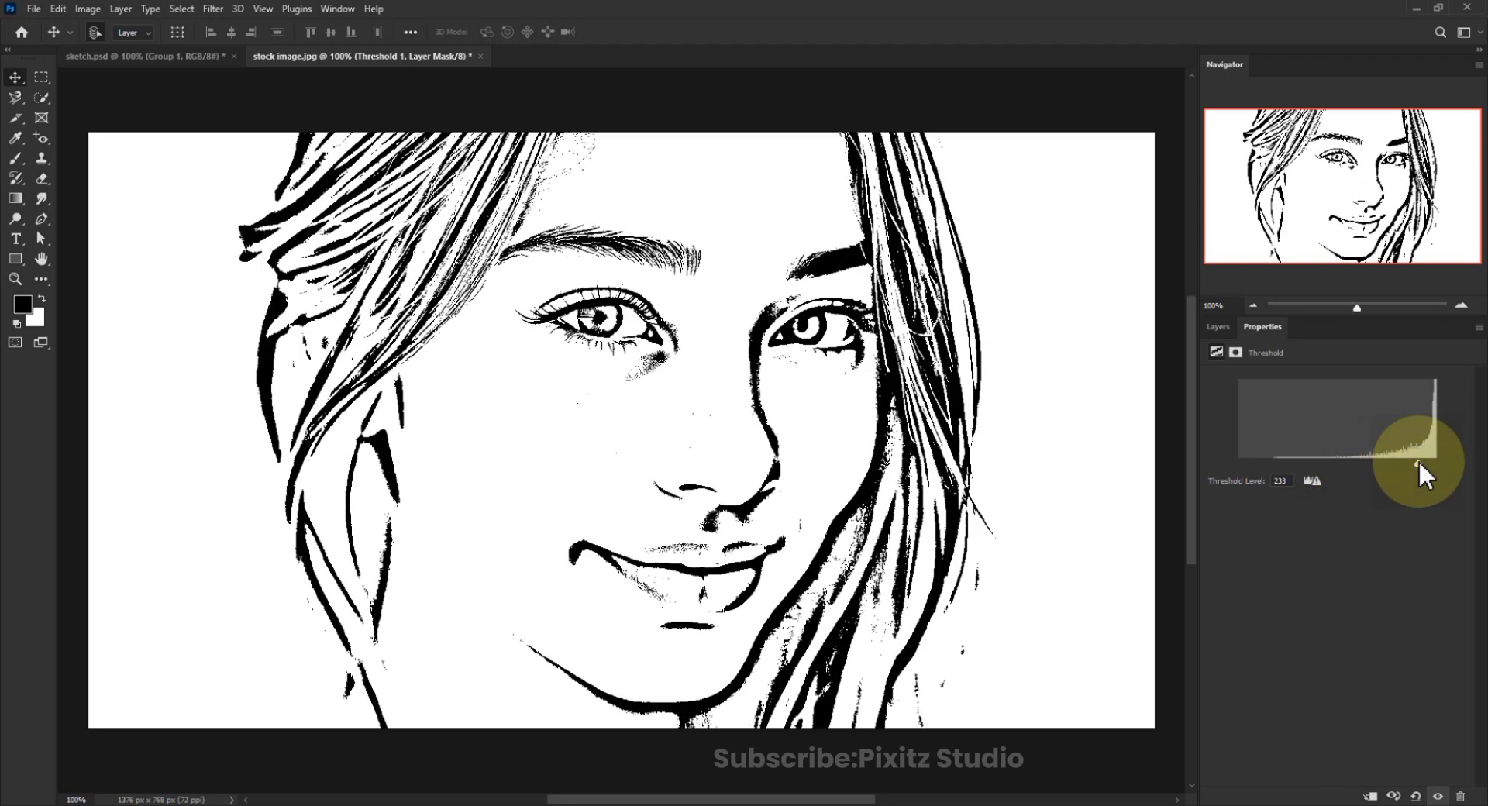
left_click_drag(1418, 463, 1431, 463)
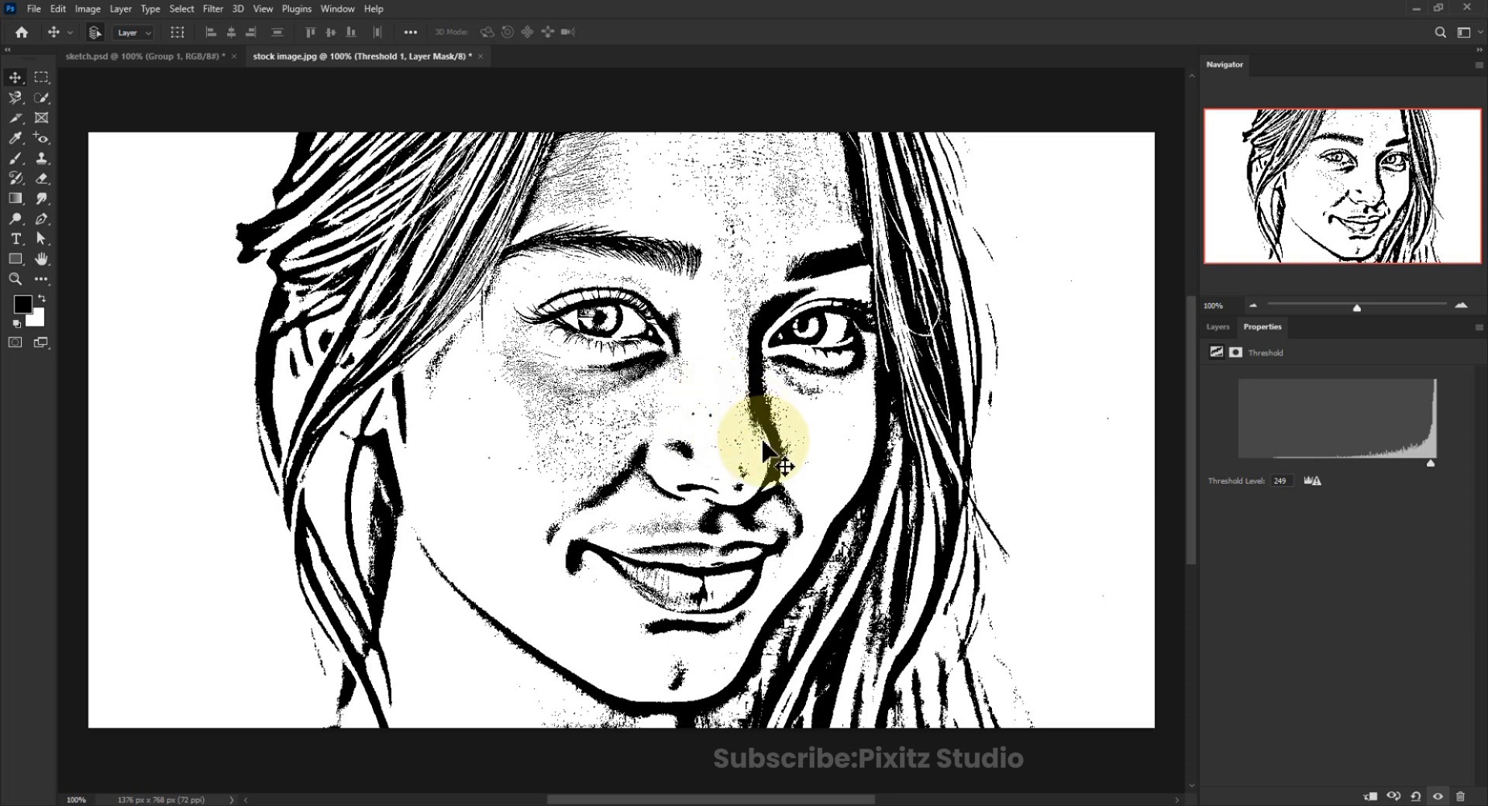
left_click(1219, 326)
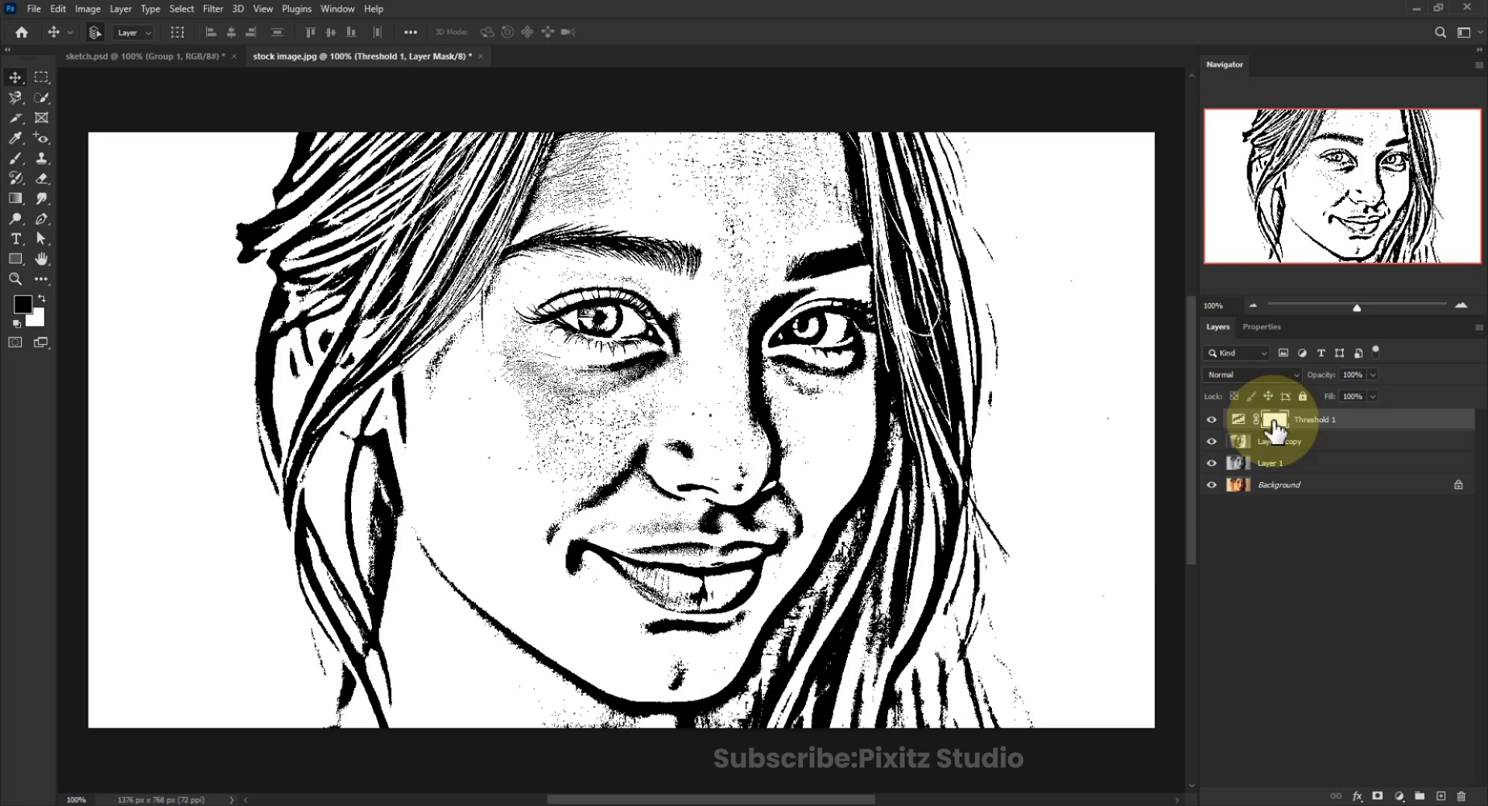
Invert the Threshold 1 mask and set up a larger white brush at 65% flow
key("ctrl+i")
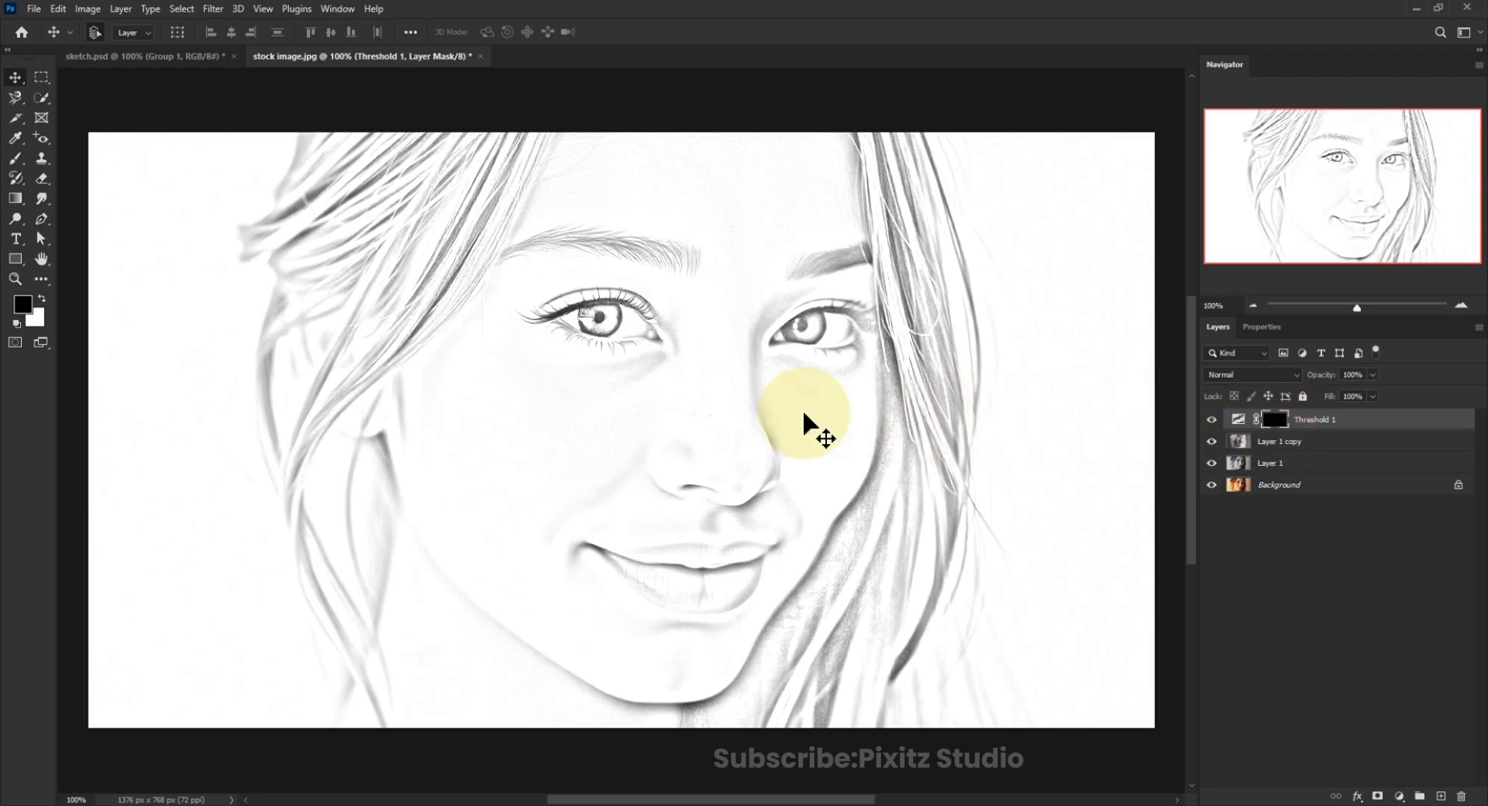
key("b")
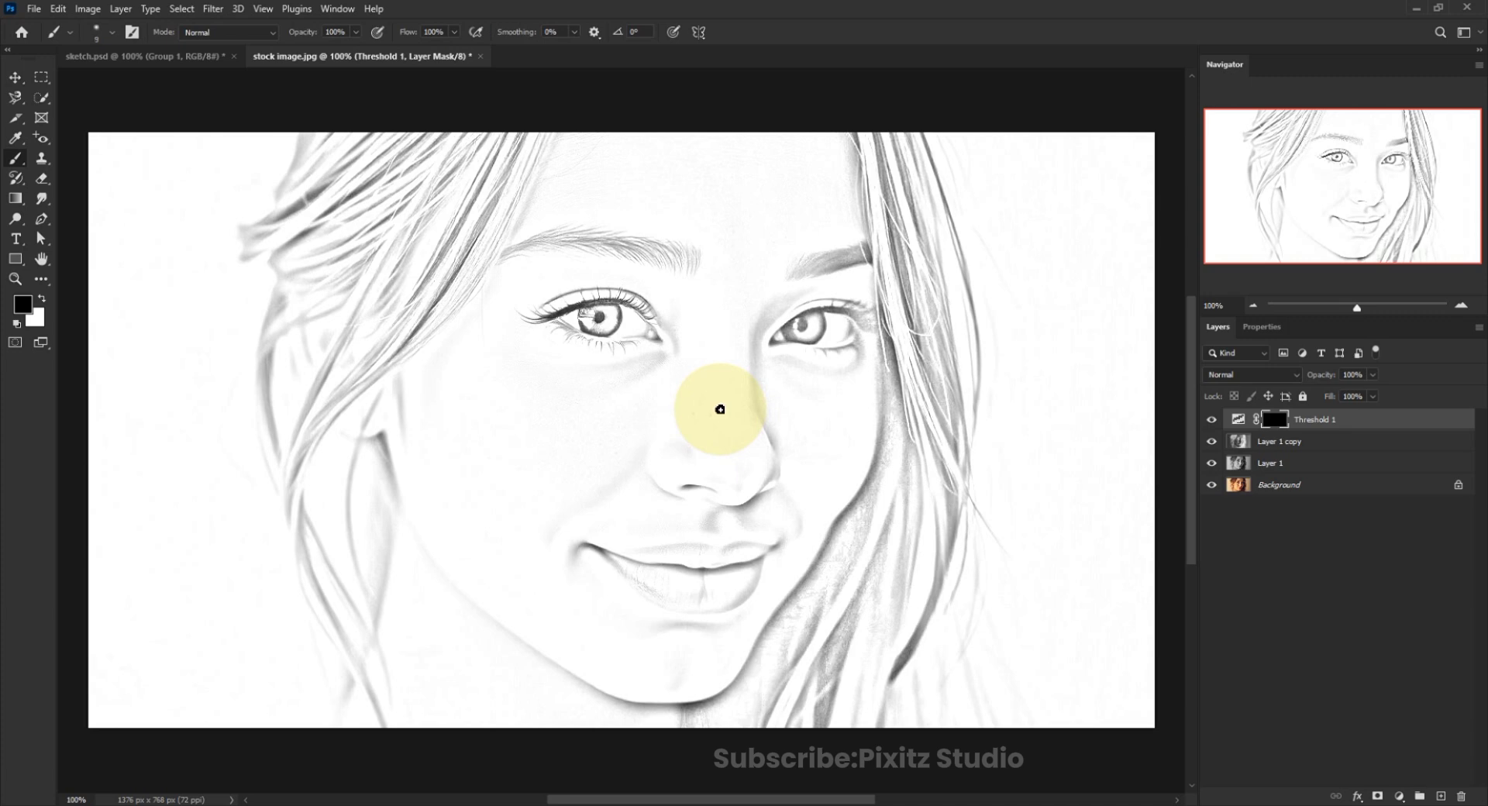
key("bracketright")
key("bracketright")
key("bracketright")
key("bracketright")
key("bracketright")
key("bracketright")
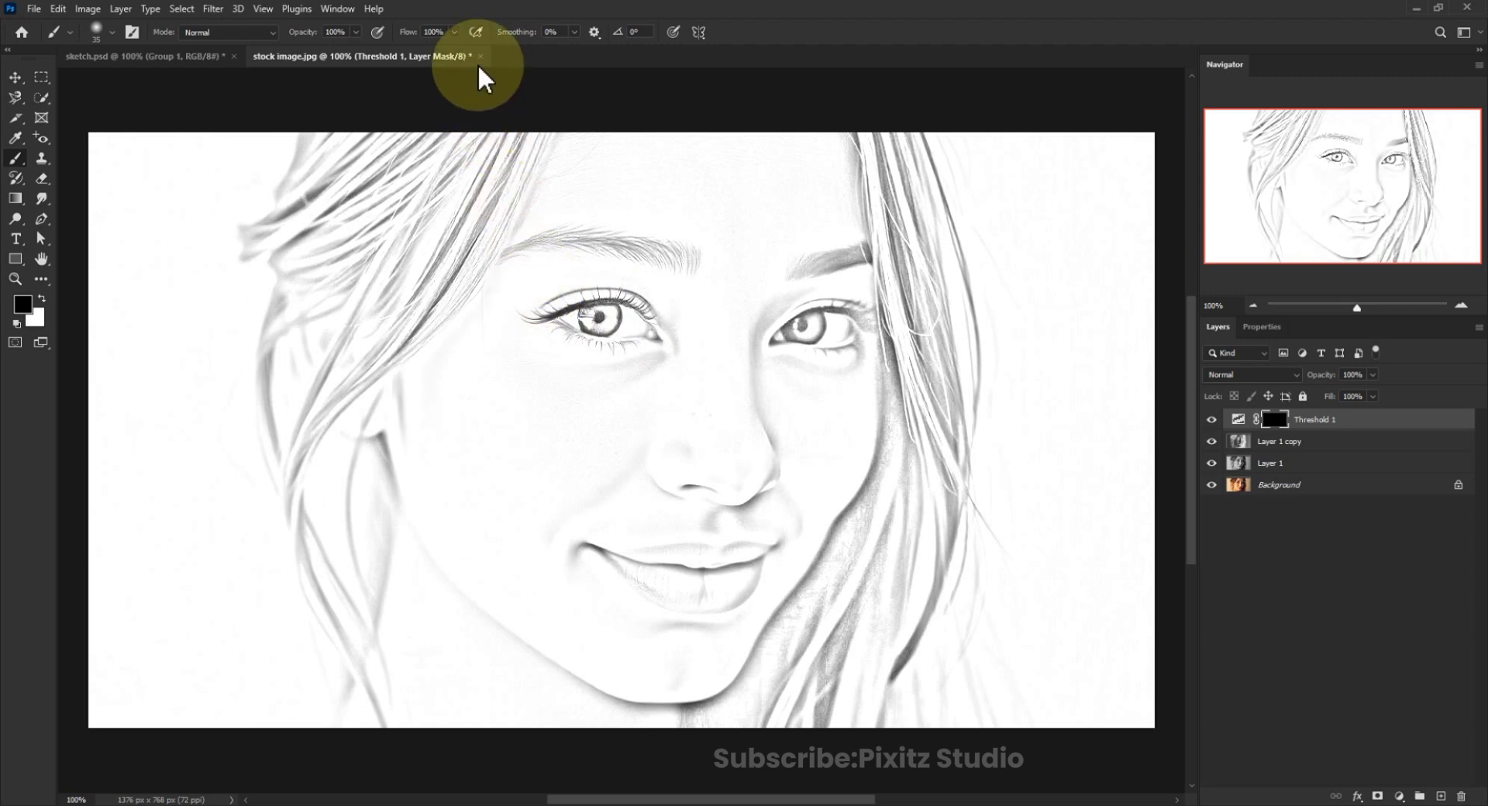
left_click_drag(453, 49, 447, 49)
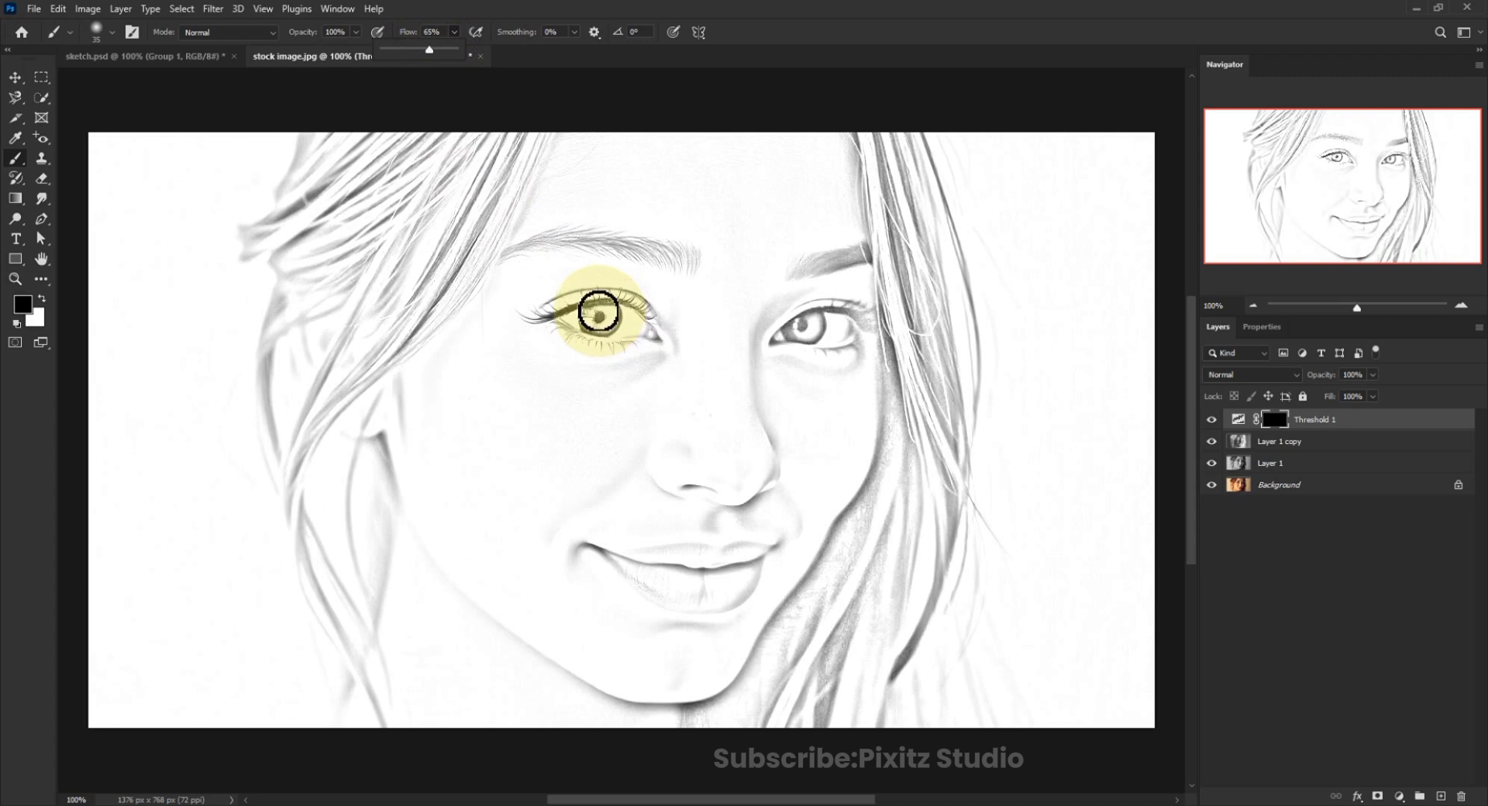
left_click(43, 297)
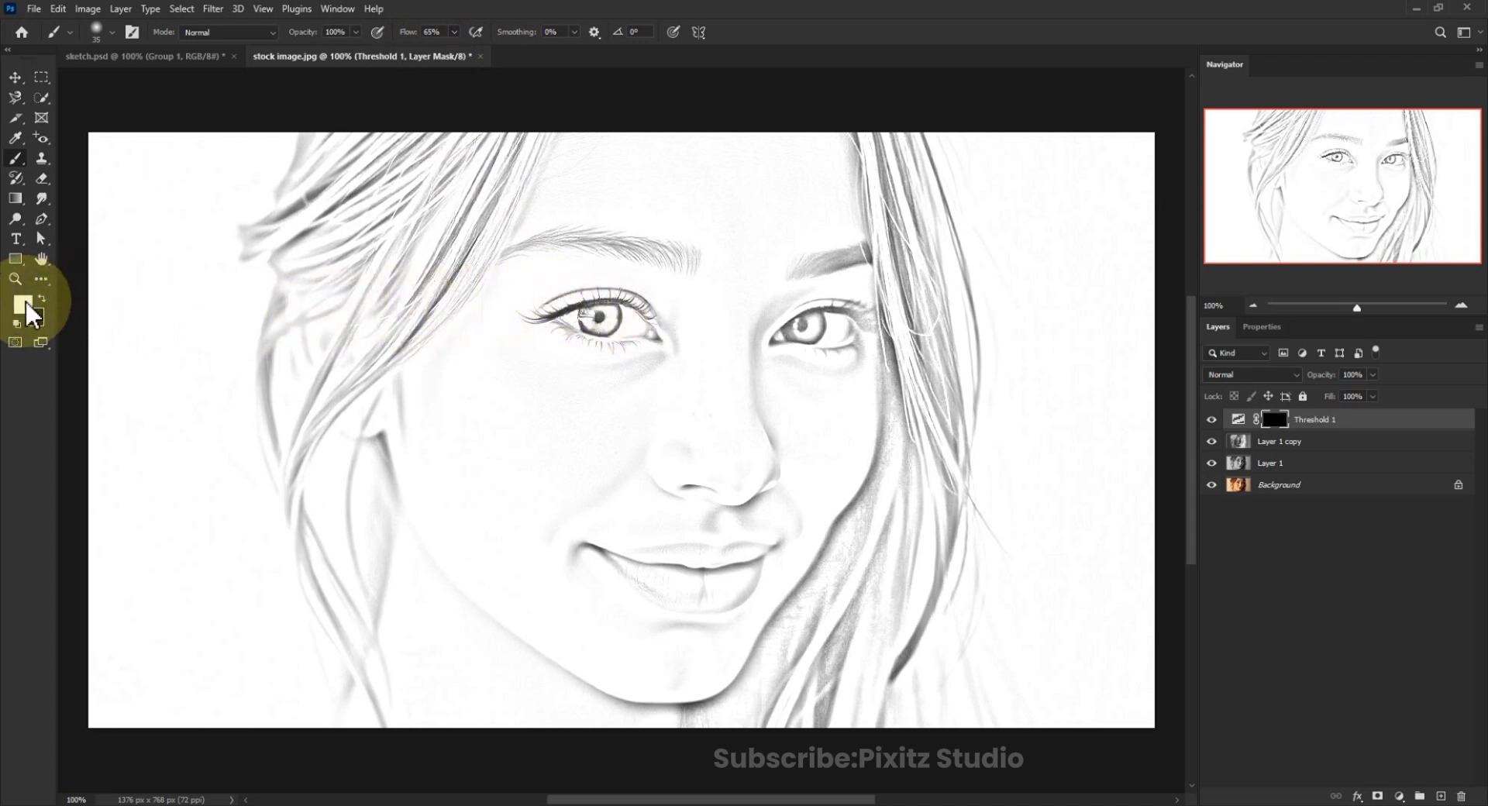
Paint over both eyes on the mask to reveal dark, bold lash lines
key("bracketleft")
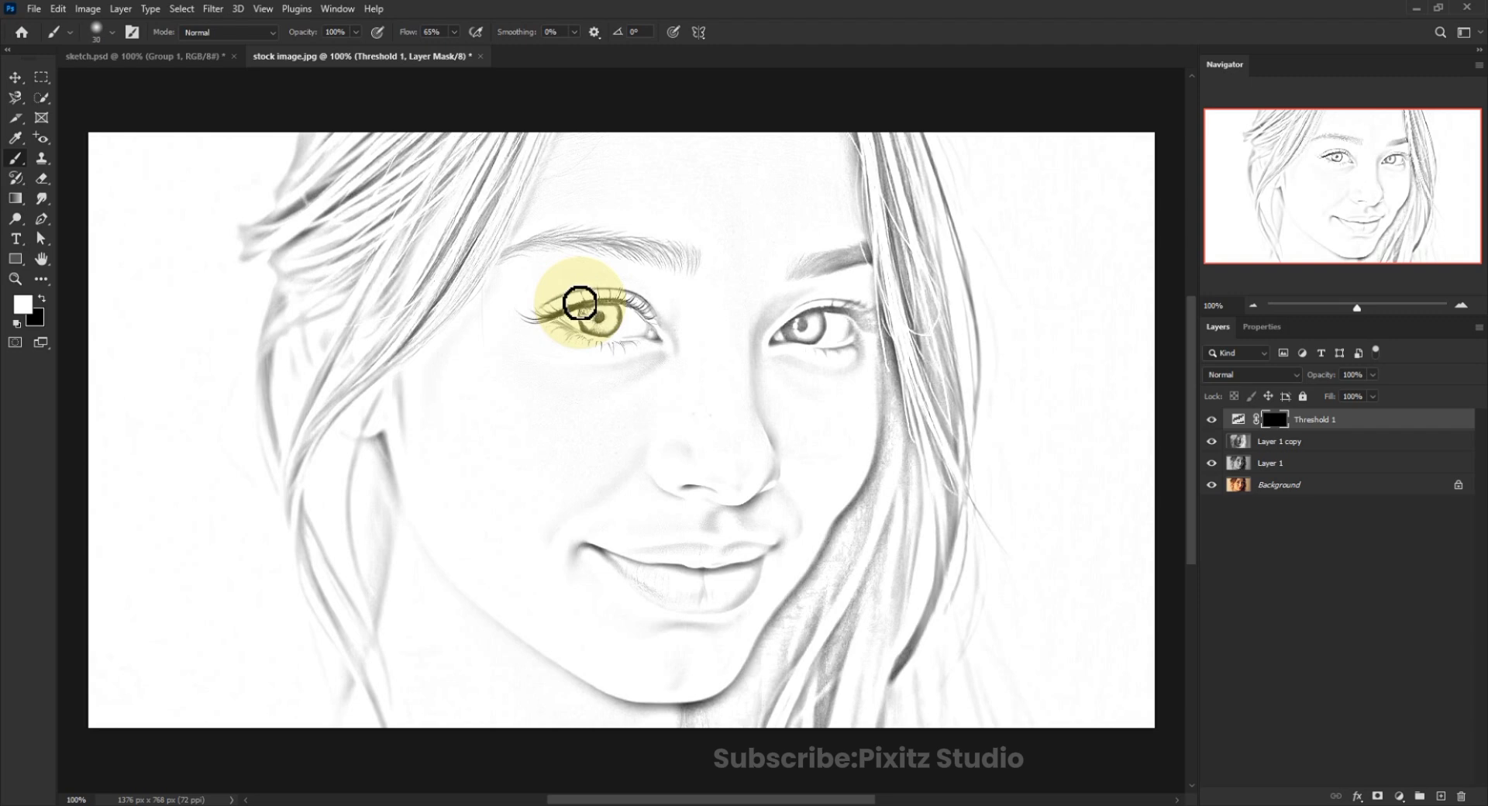
mouse_move(579, 301)
left_mouse_down()
mouse_move(641, 310)
mouse_move(578, 299)
mouse_move(606, 300)
mouse_move(531, 318)
mouse_move(586, 293)
mouse_move(584, 313)
mouse_move(846, 310)
mouse_move(784, 325)
mouse_move(873, 330)
mouse_move(854, 308)
mouse_move(874, 318)
mouse_move(833, 300)
mouse_move(607, 313)
mouse_move(618, 292)
mouse_move(552, 299)
mouse_move(624, 318)
mouse_move(642, 306)
mouse_move(566, 310)
mouse_move(593, 298)
mouse_move(574, 290)
left_mouse_up()
key("x")
key("x")
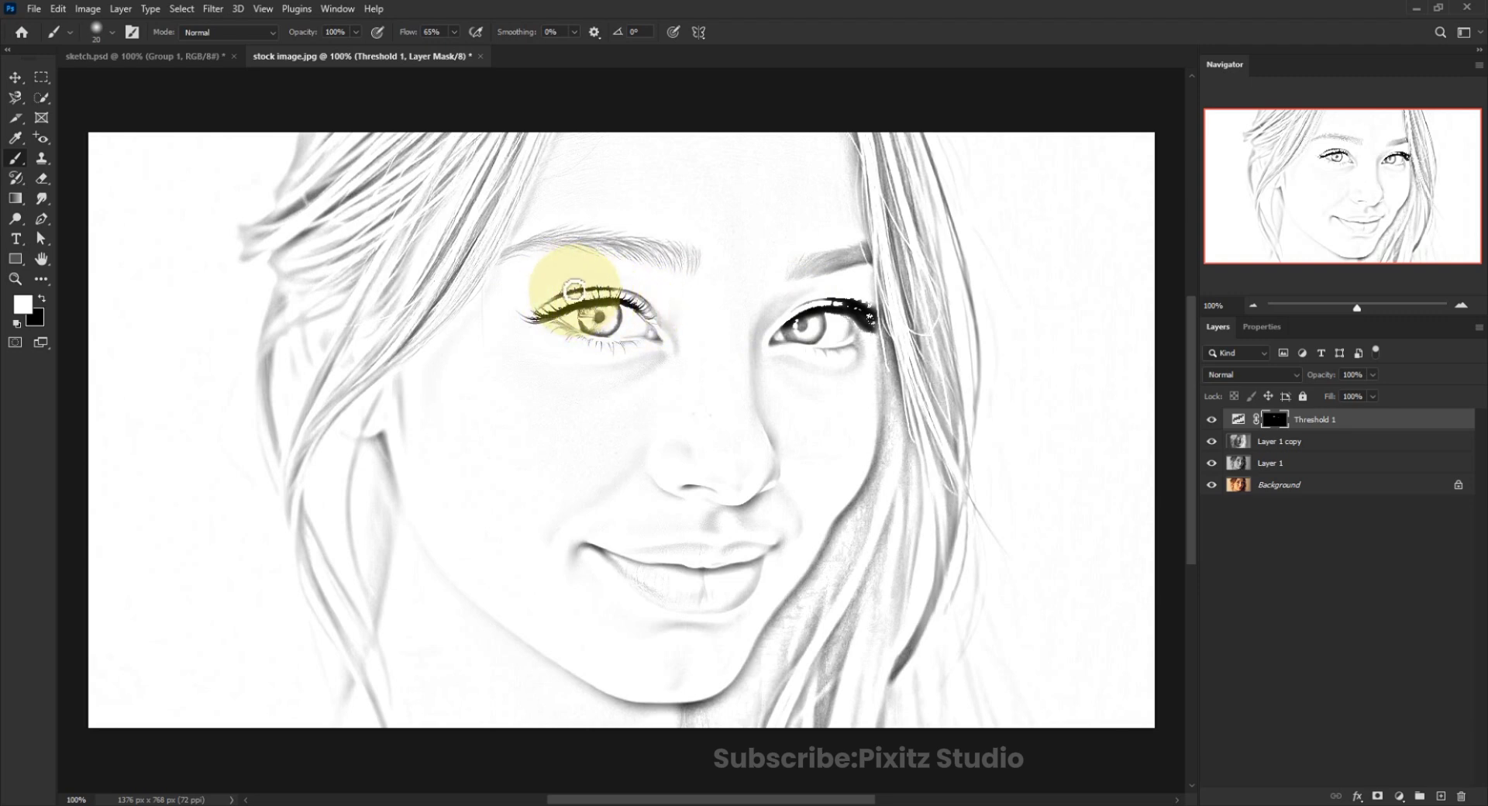
mouse_move(574, 290)
left_mouse_down()
mouse_move(627, 327)
mouse_move(640, 315)
mouse_move(681, 332)
mouse_move(664, 313)
mouse_move(632, 342)
mouse_move(583, 341)
mouse_move(554, 322)
mouse_move(611, 348)
mouse_move(576, 334)
mouse_move(856, 354)
mouse_move(856, 338)
mouse_move(815, 352)
mouse_move(851, 322)
mouse_move(815, 350)
mouse_move(767, 342)
mouse_move(864, 282)
mouse_move(700, 336)
mouse_move(791, 343)
mouse_move(766, 359)
mouse_move(803, 333)
mouse_move(733, 307)
left_mouse_up()
key("x")
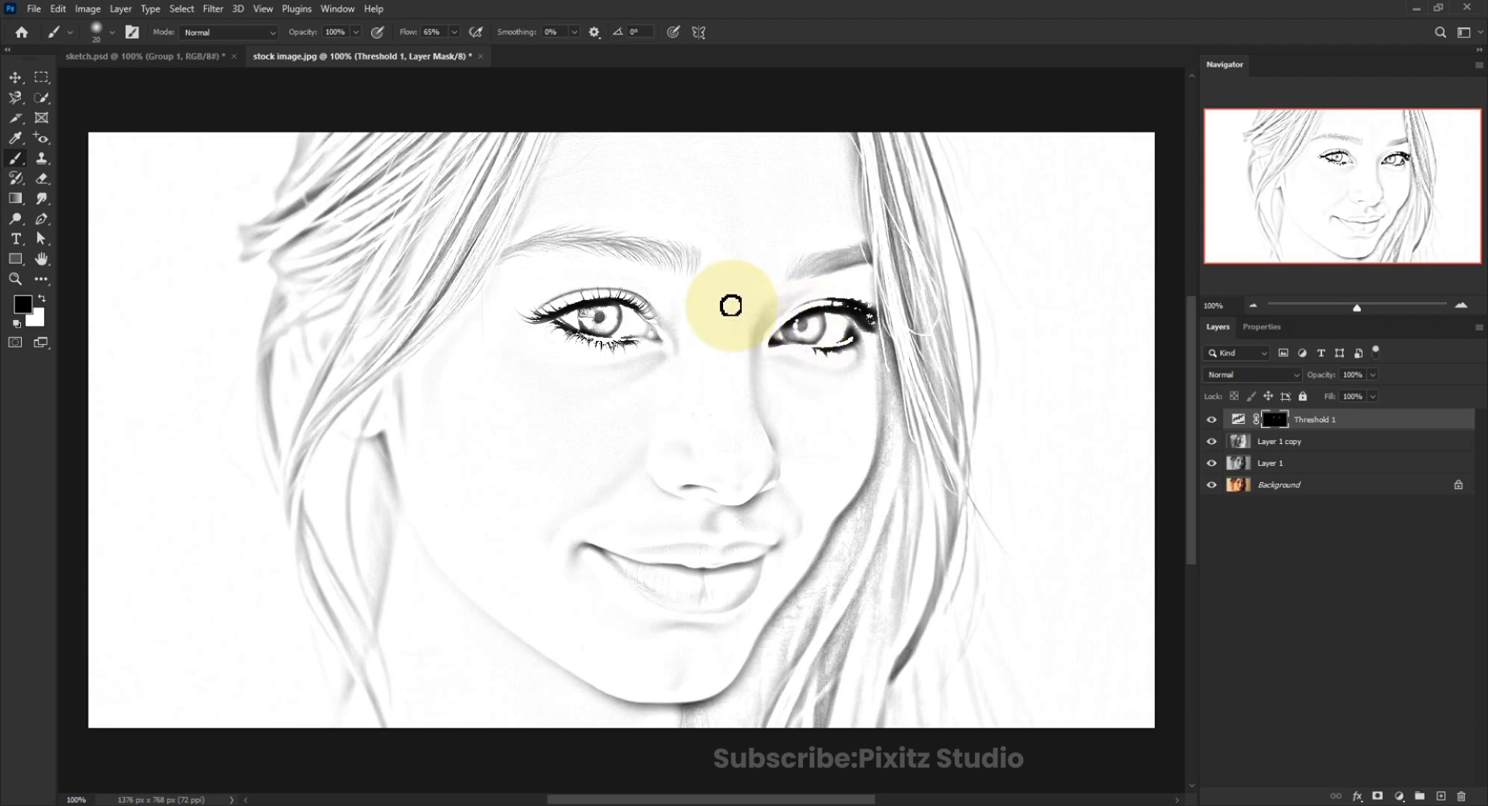
key("v")
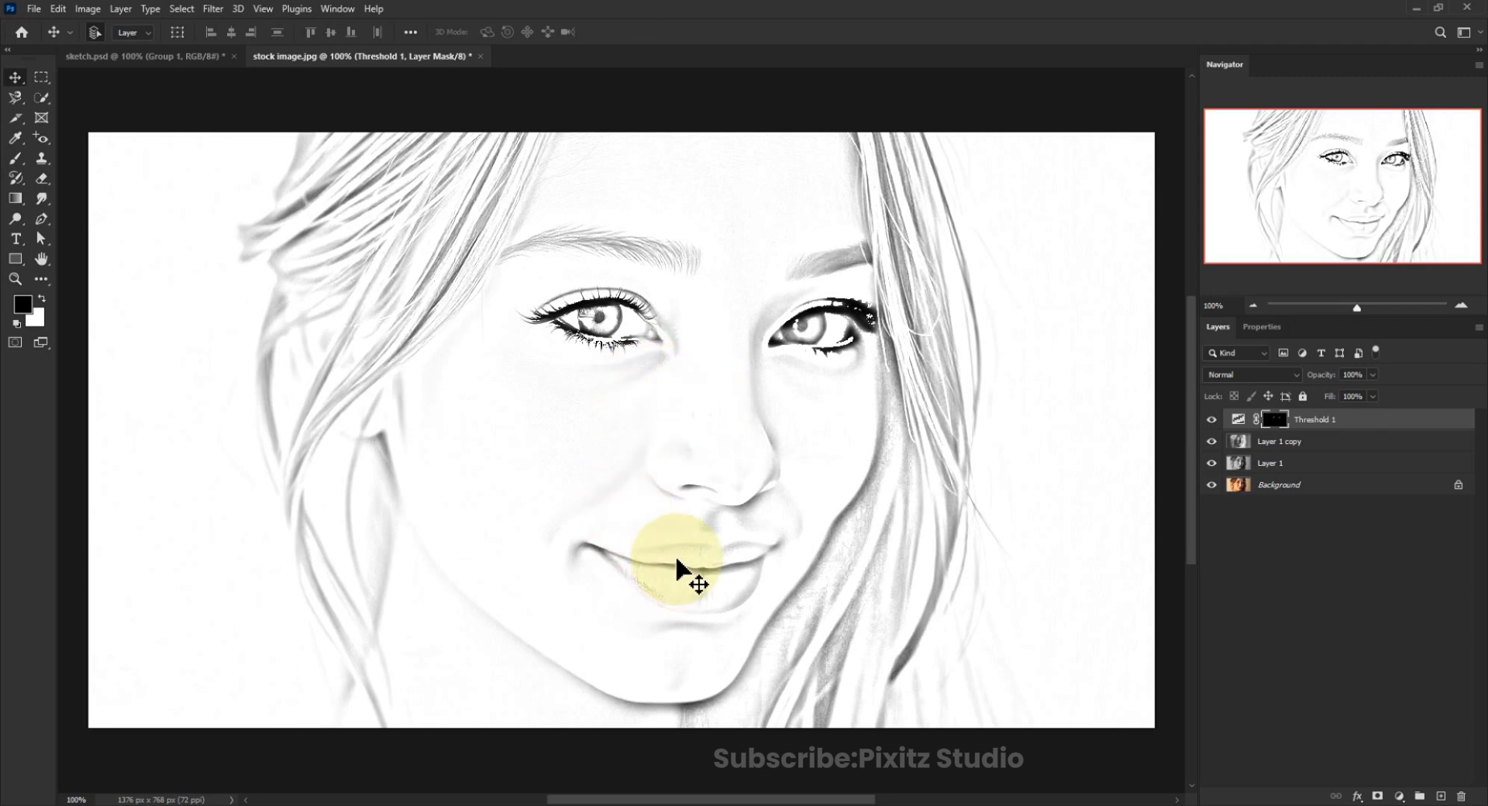
Paint white over the lips on the Threshold 1 mask to bring out their dark outlines
key("b")
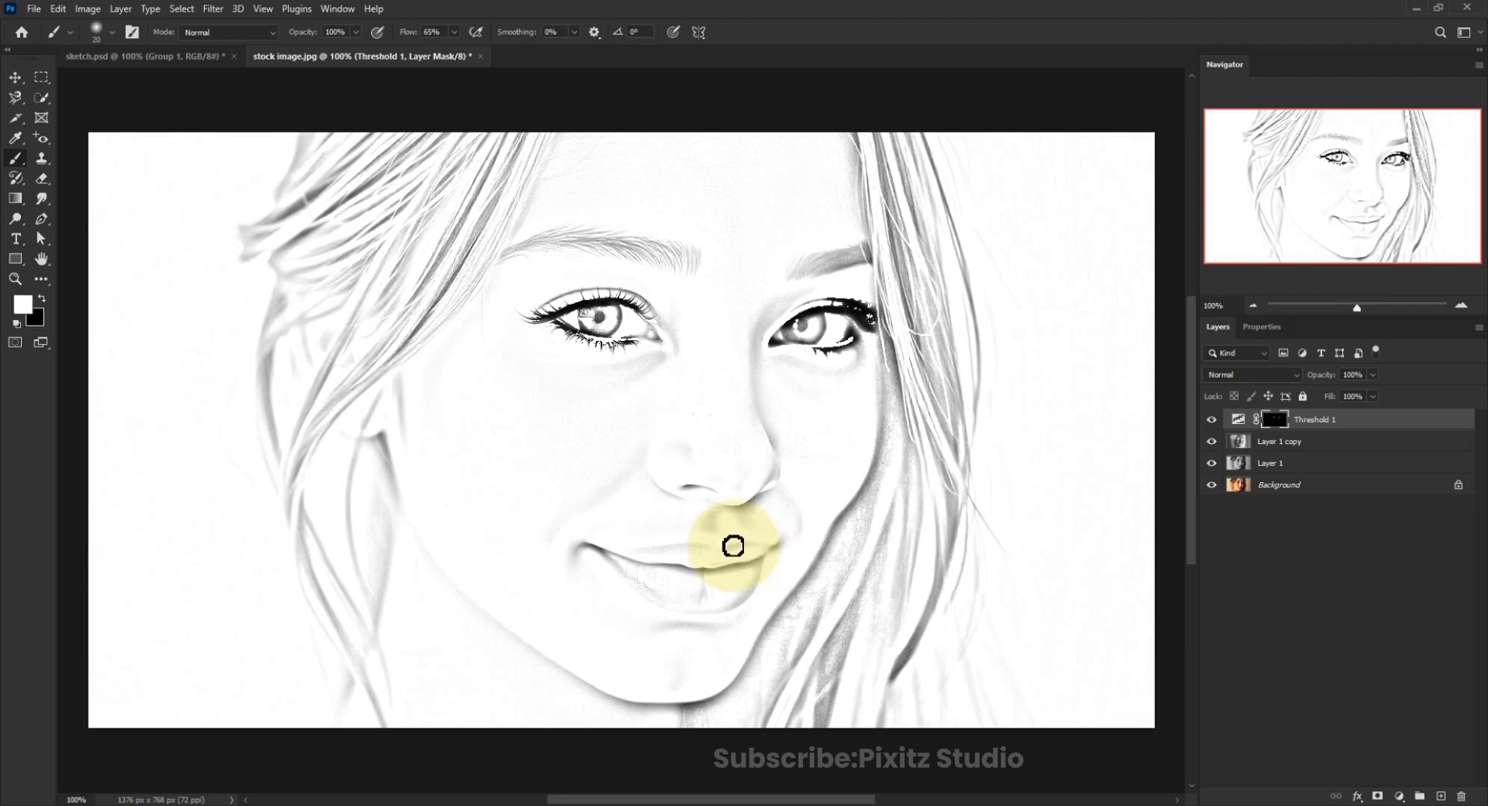
key("x")
mouse_move(724, 547)
left_mouse_down()
mouse_move(777, 546)
mouse_move(731, 597)
mouse_move(684, 604)
mouse_move(637, 597)
mouse_move(590, 542)
mouse_move(714, 551)
mouse_move(621, 547)
mouse_move(612, 565)
mouse_move(640, 597)
mouse_move(708, 581)
mouse_move(671, 568)
mouse_move(747, 571)
mouse_move(737, 558)
mouse_move(695, 596)
mouse_move(625, 568)
mouse_move(724, 581)
mouse_move(751, 558)
mouse_move(705, 588)
mouse_move(738, 570)
mouse_move(701, 585)
mouse_move(630, 564)
mouse_move(662, 558)
mouse_move(690, 575)
mouse_move(734, 525)
mouse_move(702, 544)
mouse_move(757, 531)
mouse_move(691, 508)
left_mouse_up()
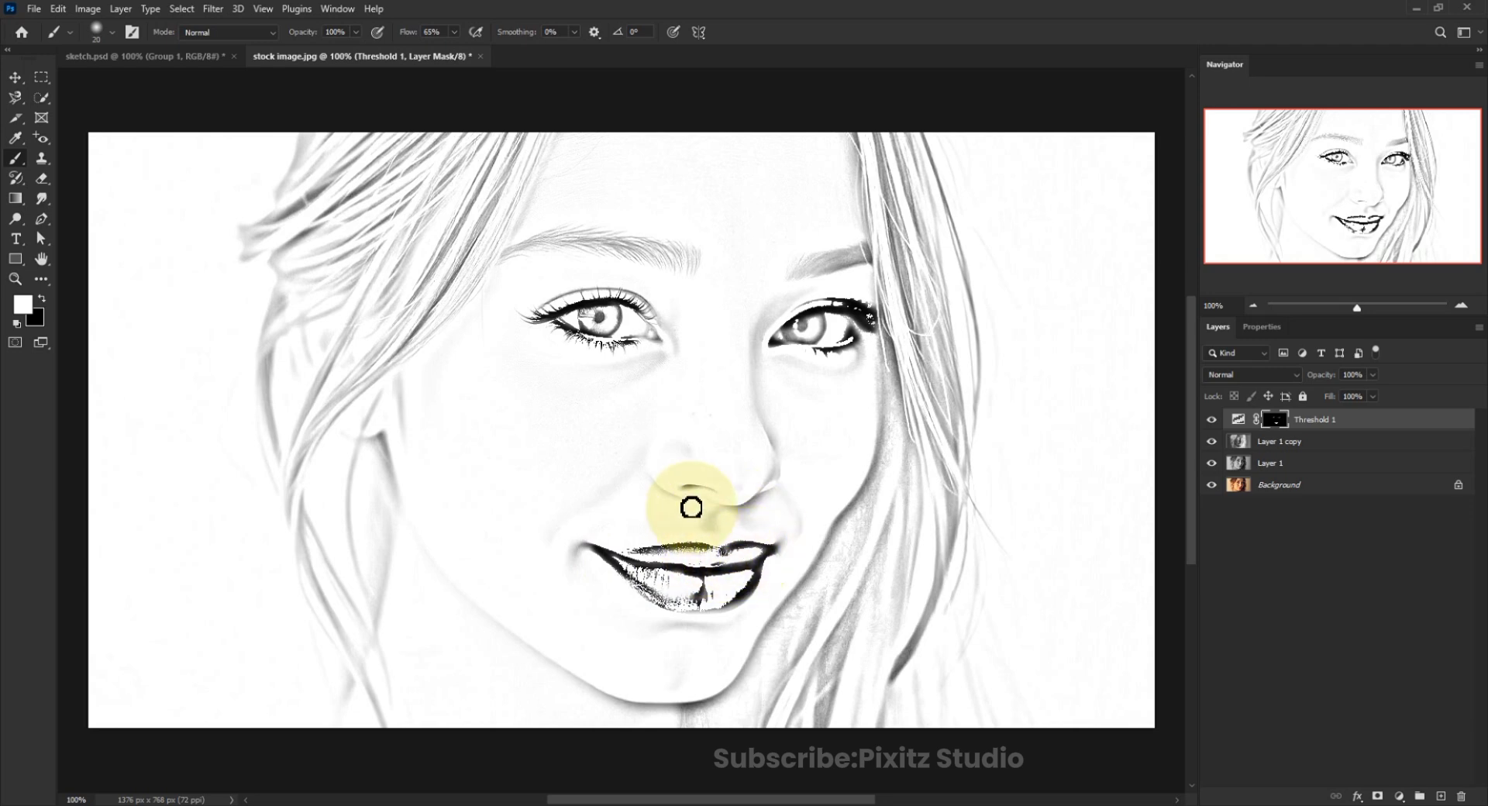
key("v")
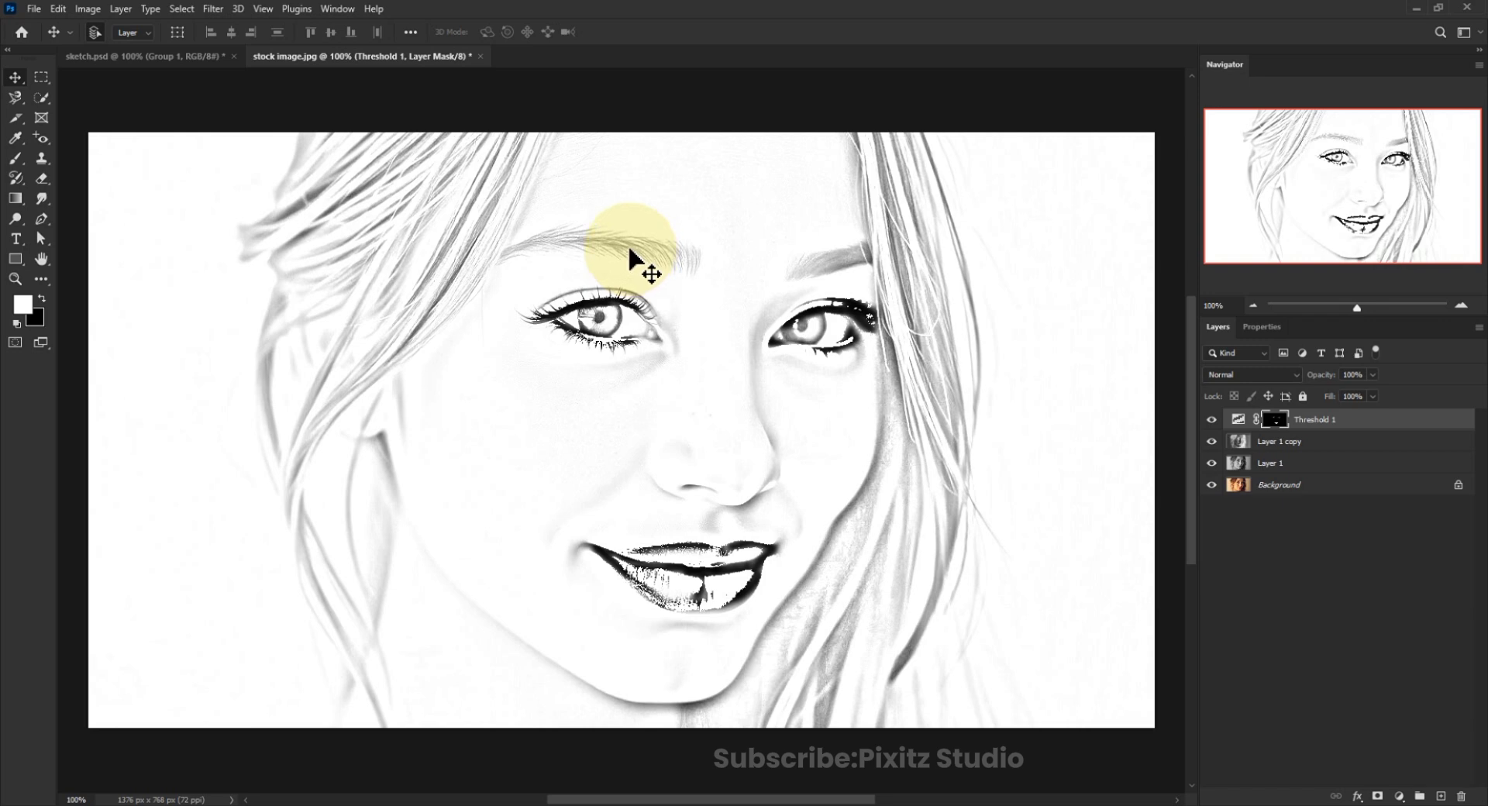
key("b")
mouse_move(682, 256)
left_mouse_down()
mouse_move(571, 243)
mouse_move(658, 266)
mouse_move(566, 238)
mouse_move(498, 254)
mouse_move(682, 255)
mouse_move(621, 239)
left_mouse_up()
mouse_move(814, 306)
left_mouse_down()
mouse_move(853, 266)
mouse_move(816, 268)
mouse_move(820, 256)
mouse_move(857, 256)
mouse_move(793, 257)
mouse_move(783, 270)
mouse_move(863, 243)
mouse_move(658, 295)
left_mouse_up()
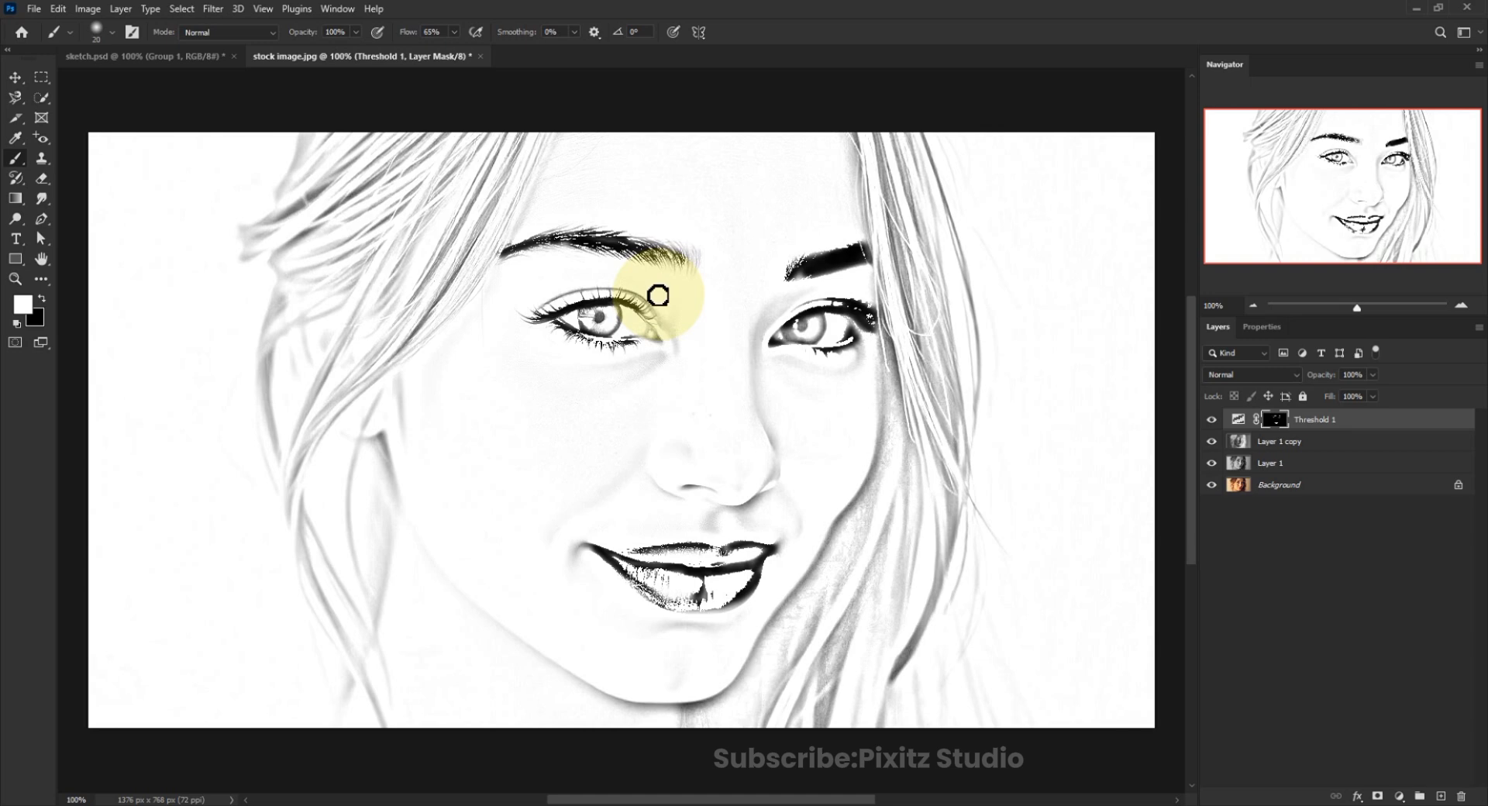
key("v")
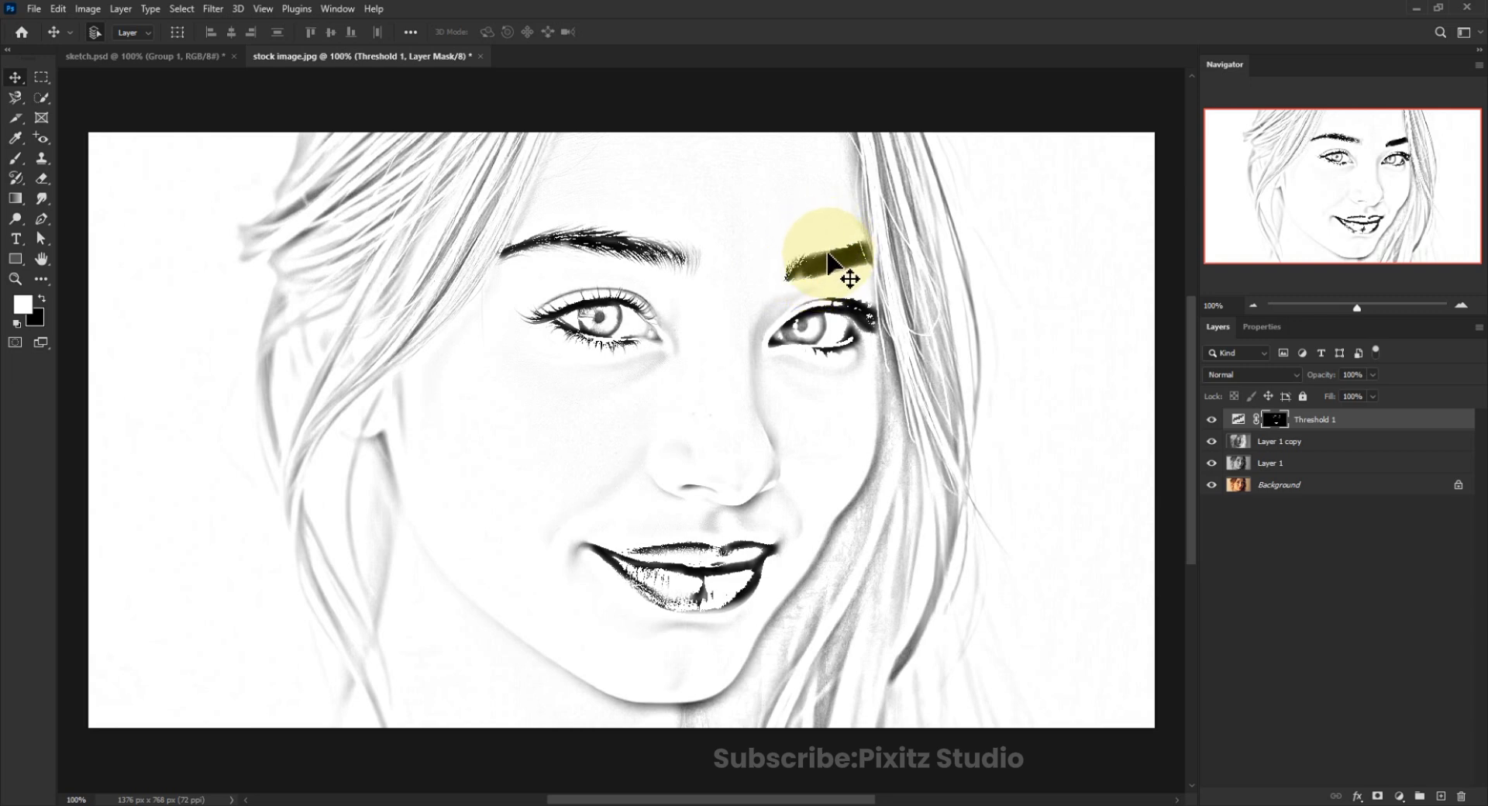
key("x")
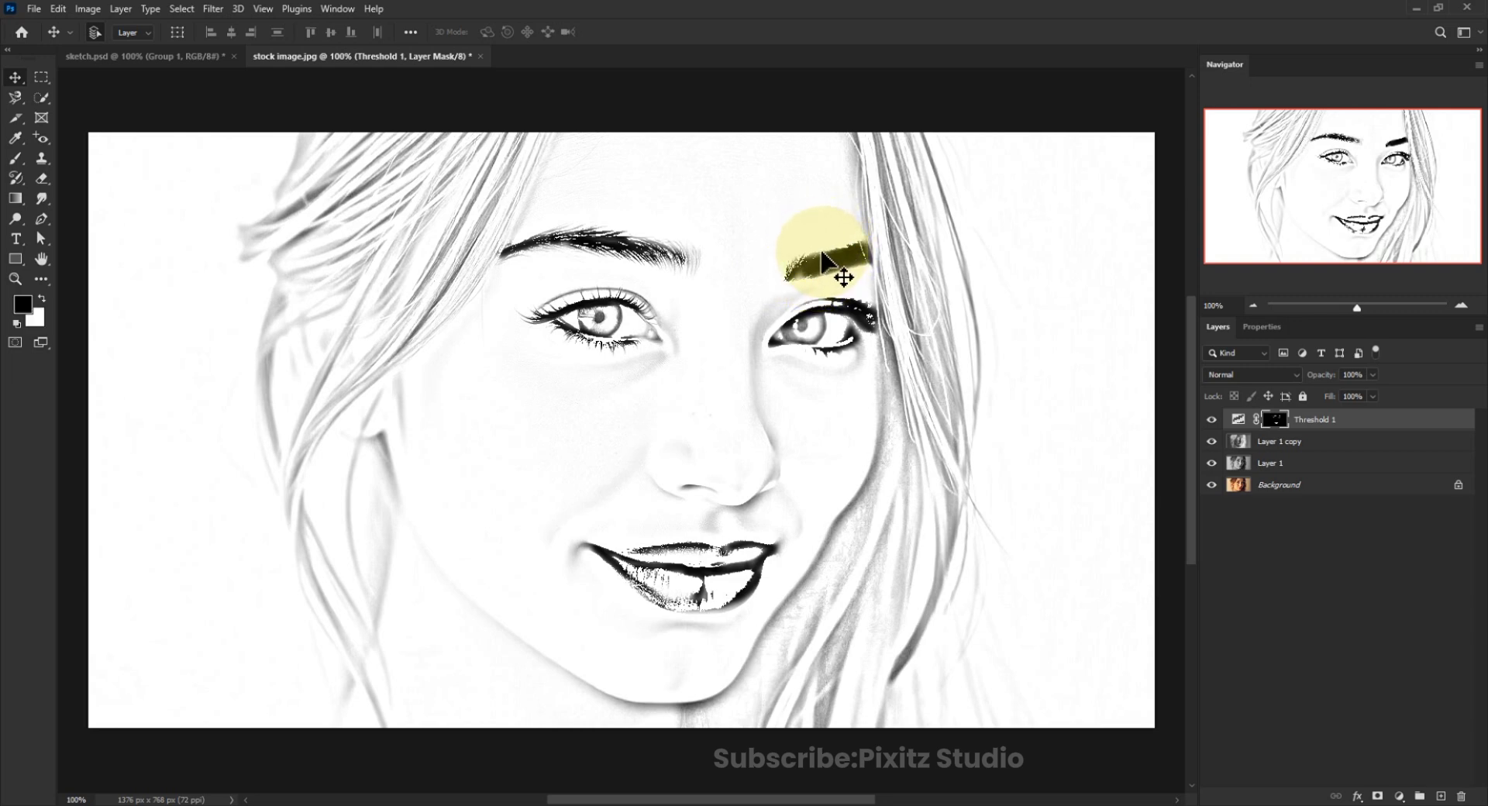
key("b")
mouse_move(824, 249)
left_mouse_down()
mouse_move(831, 263)
mouse_move(871, 252)
mouse_move(788, 279)
mouse_move(832, 254)
mouse_move(786, 268)
mouse_move(815, 245)
mouse_move(819, 258)
mouse_move(867, 248)
mouse_move(809, 269)
mouse_move(835, 251)
mouse_move(515, 241)
mouse_move(663, 256)
mouse_move(598, 235)
mouse_move(669, 254)
mouse_move(585, 226)
mouse_move(506, 237)
mouse_move(492, 255)
mouse_move(553, 234)
mouse_move(527, 244)
mouse_move(699, 249)
left_mouse_up()
key("bracketright")
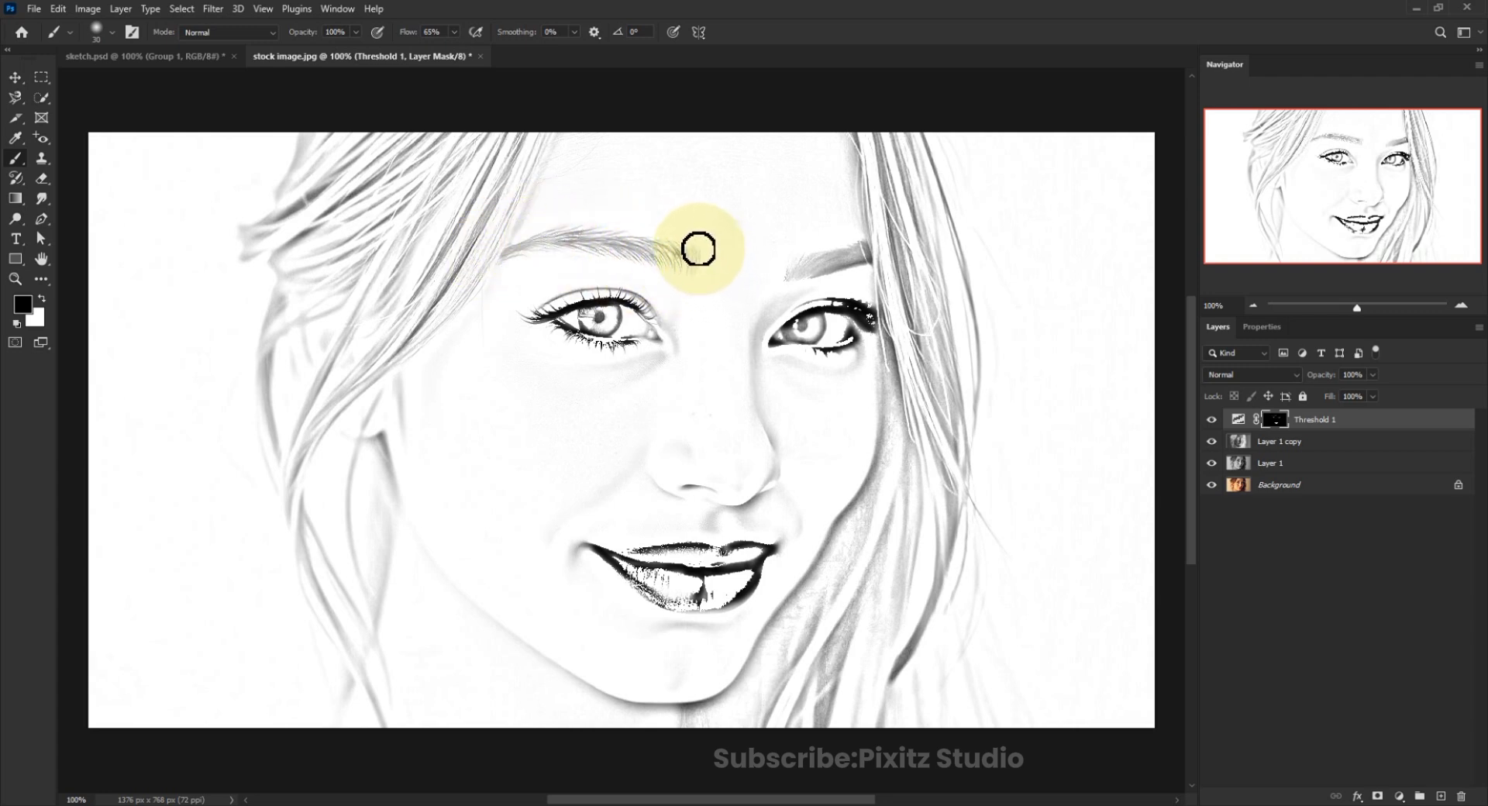
key("v")
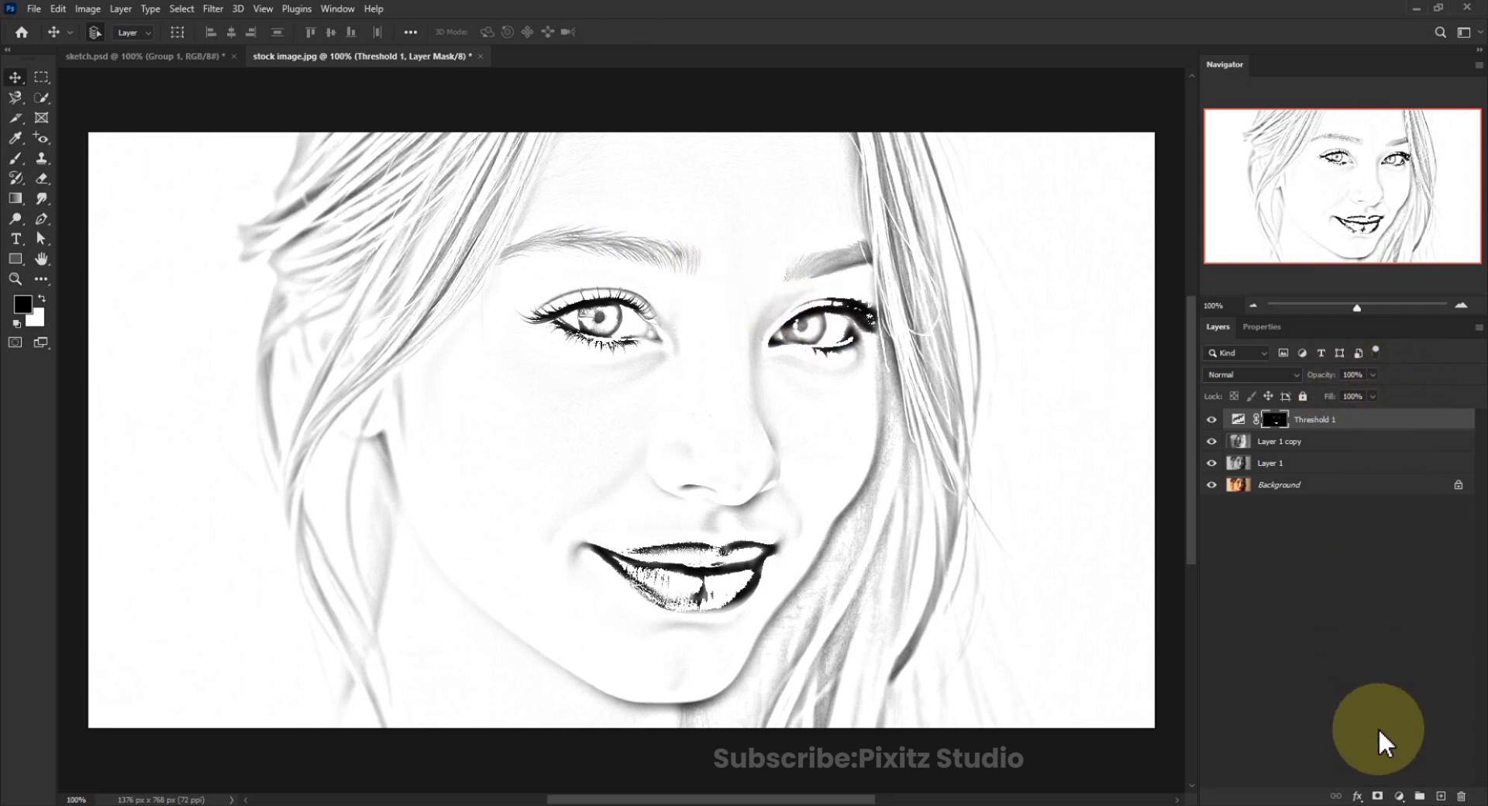
Add an empty Layer 2, then a Threshold 2 adjustment layer at level 205
left_click(1440, 796)
key("x")
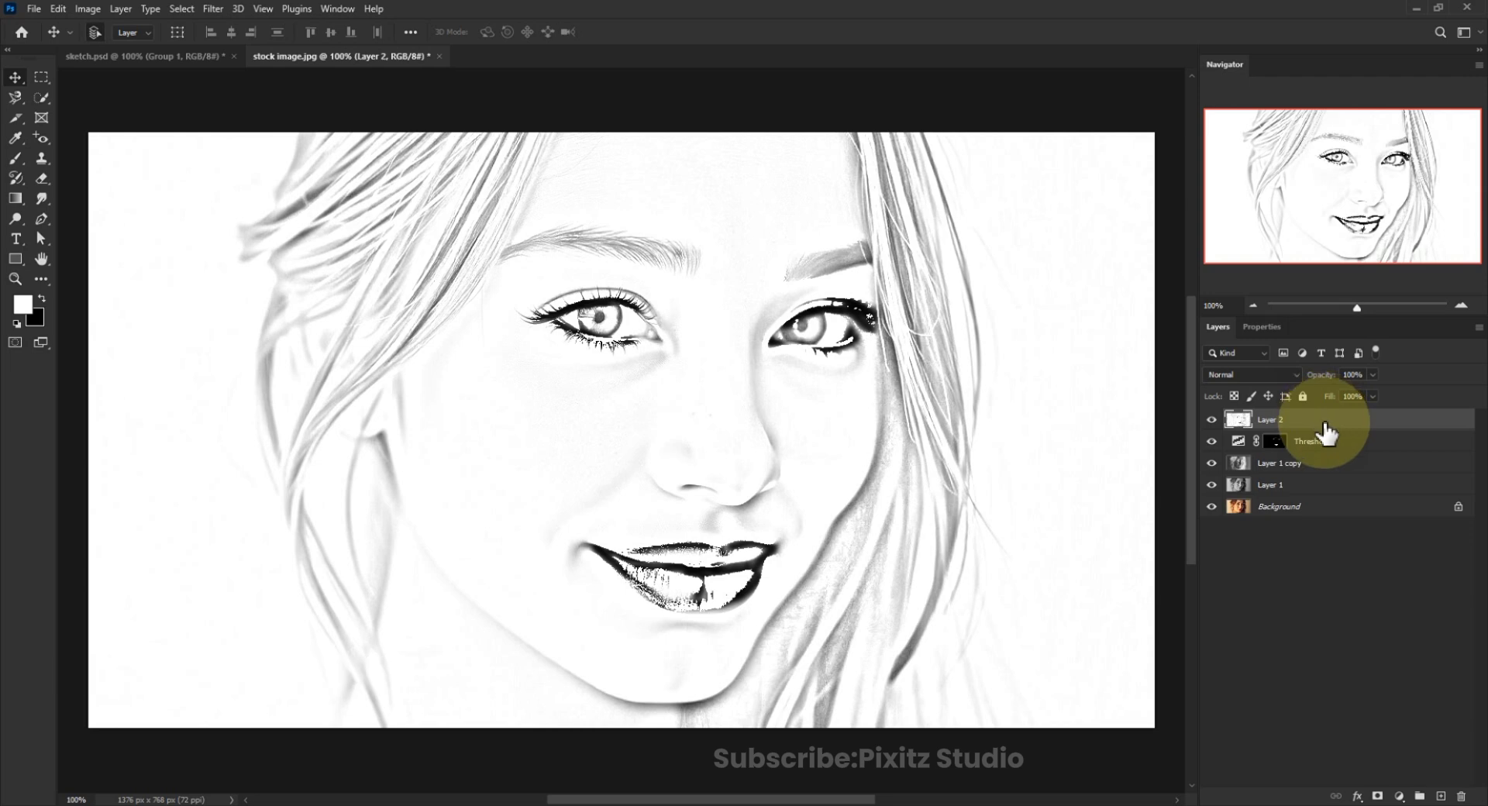
left_click(1398, 796)
left_click(1401, 764)
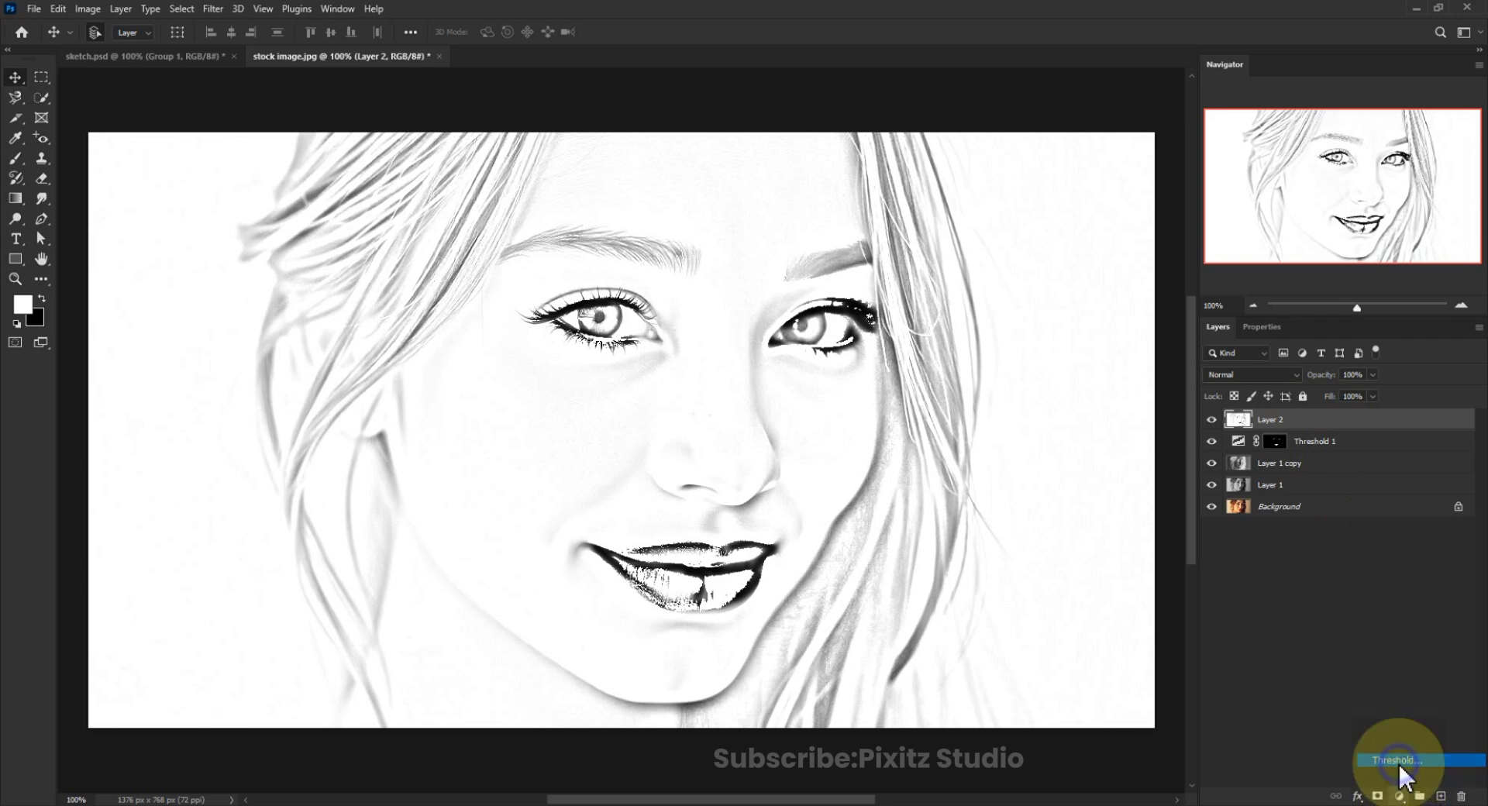
left_click_drag(1345, 465, 1397, 457)
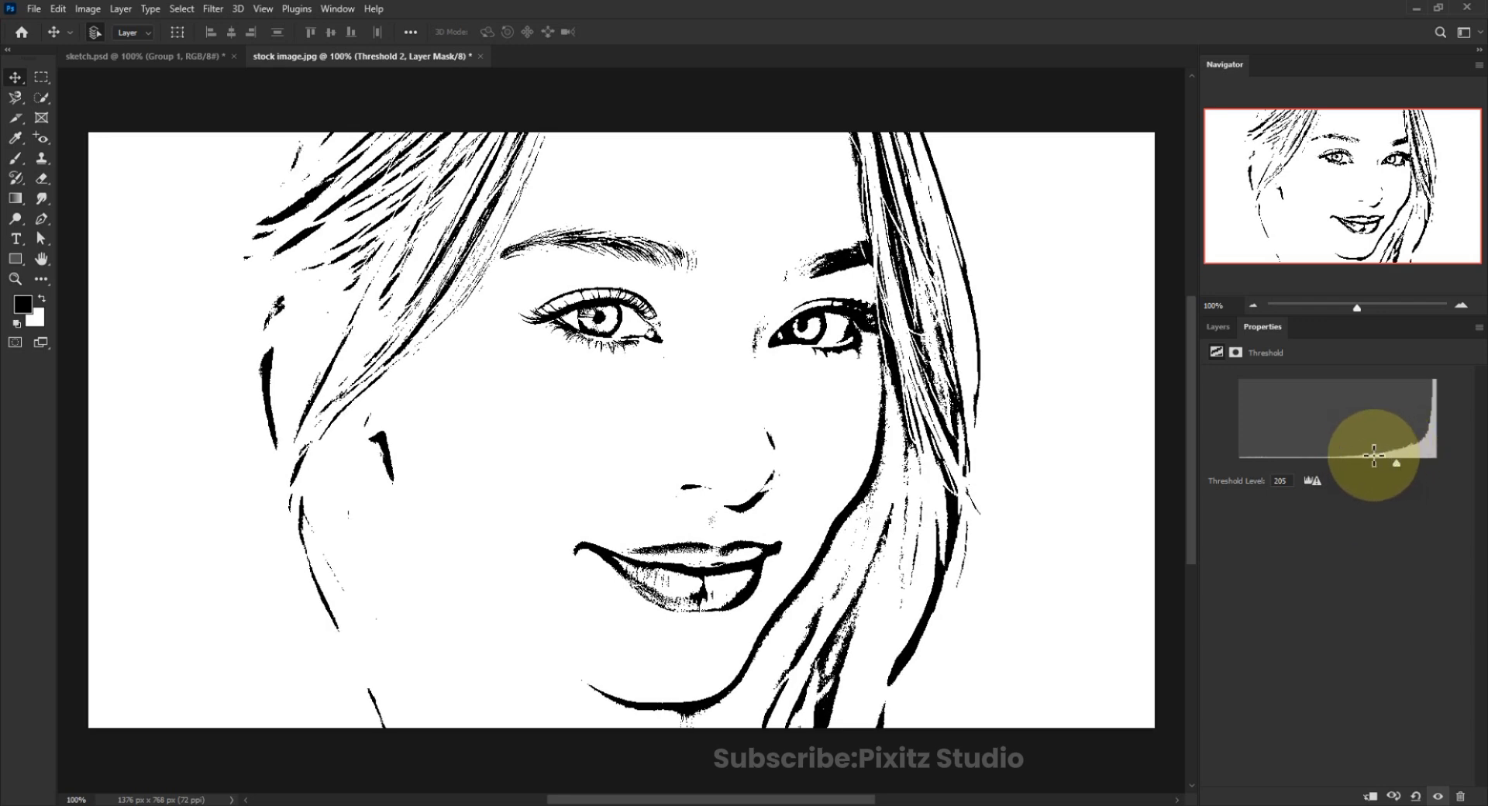
left_click(1221, 324)
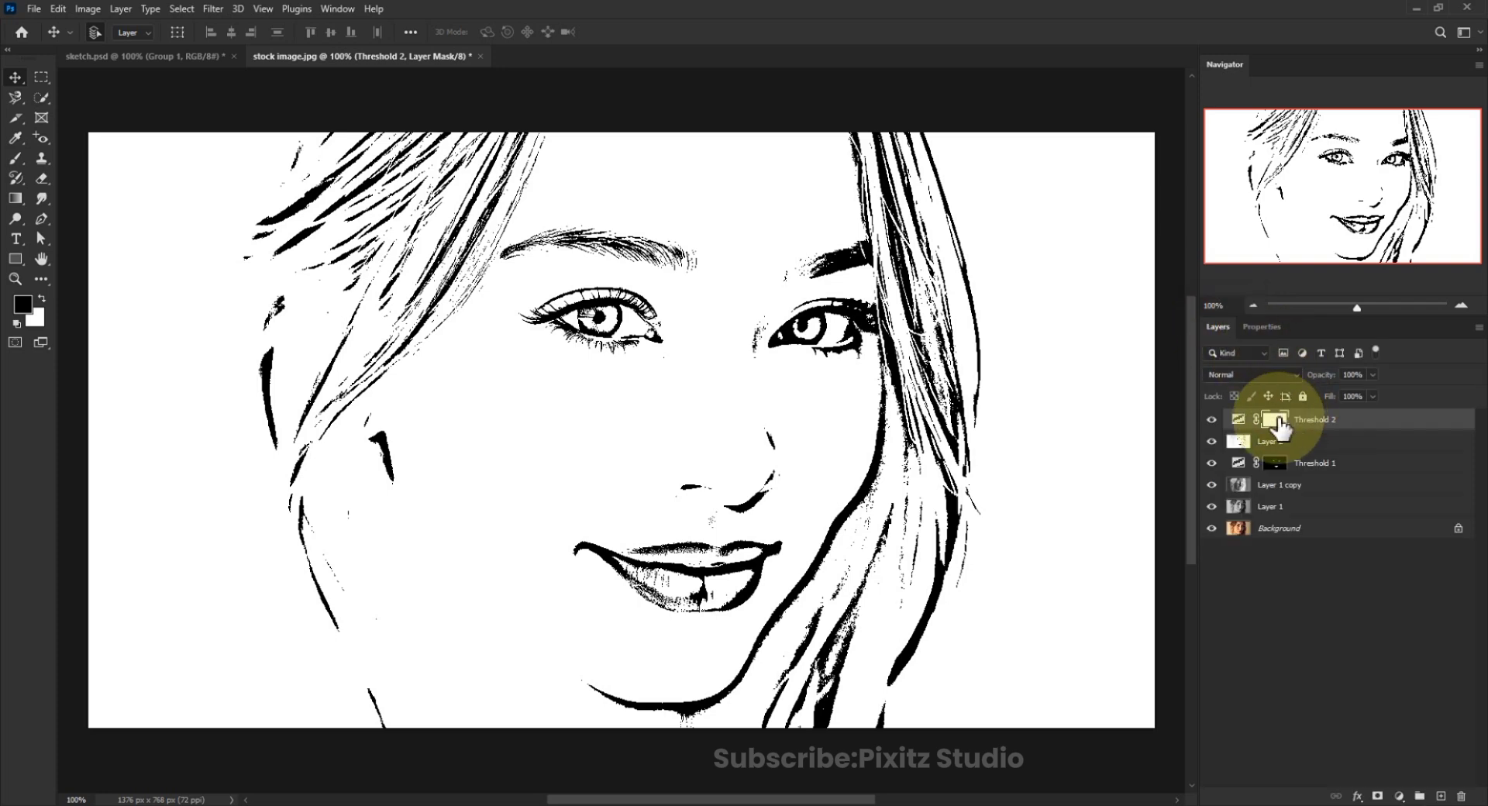
Invert the Threshold 2 mask and paint white over the eyebrows to reveal dark strokes
key("ctrl+i")
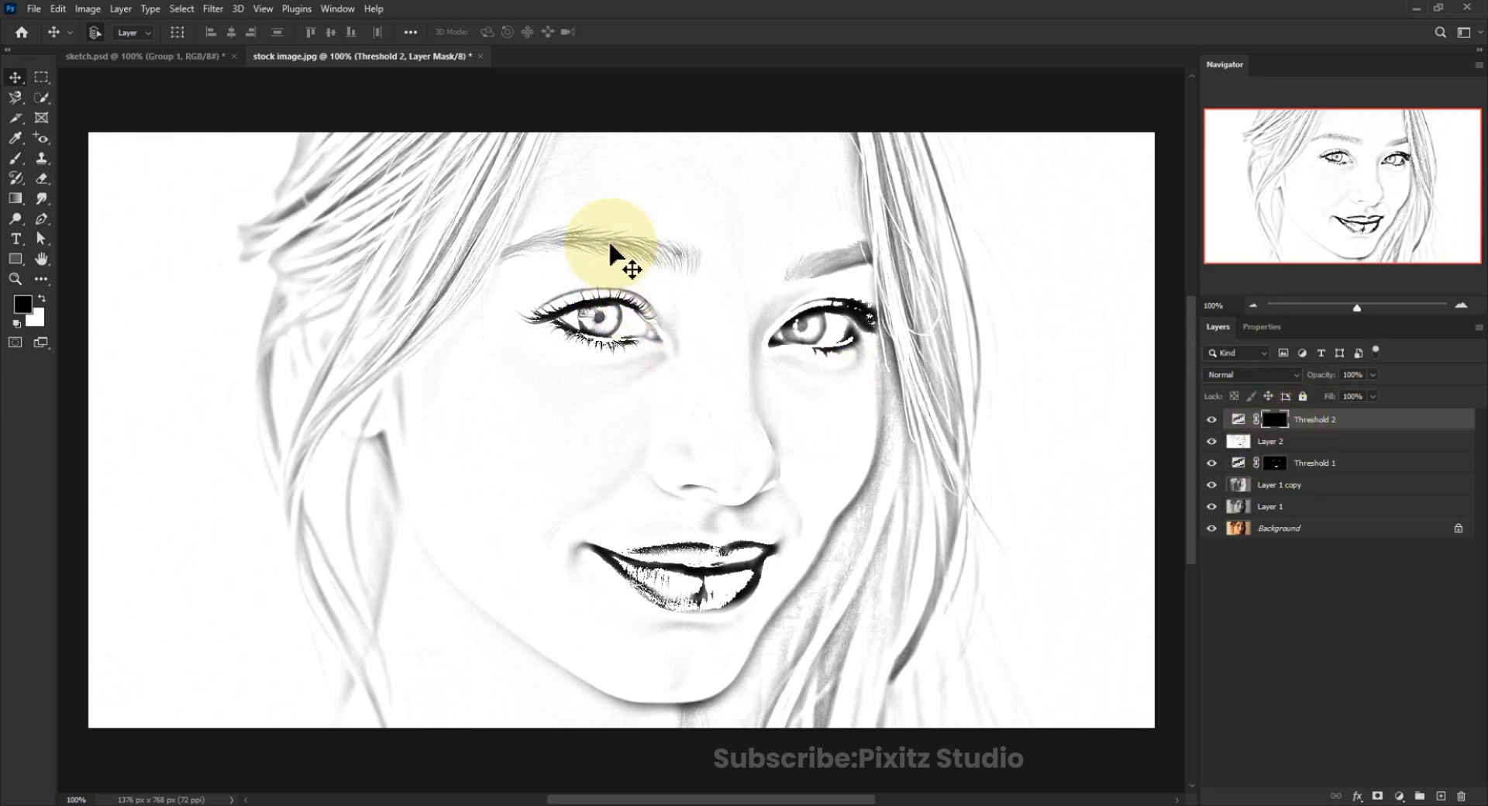
key("b")
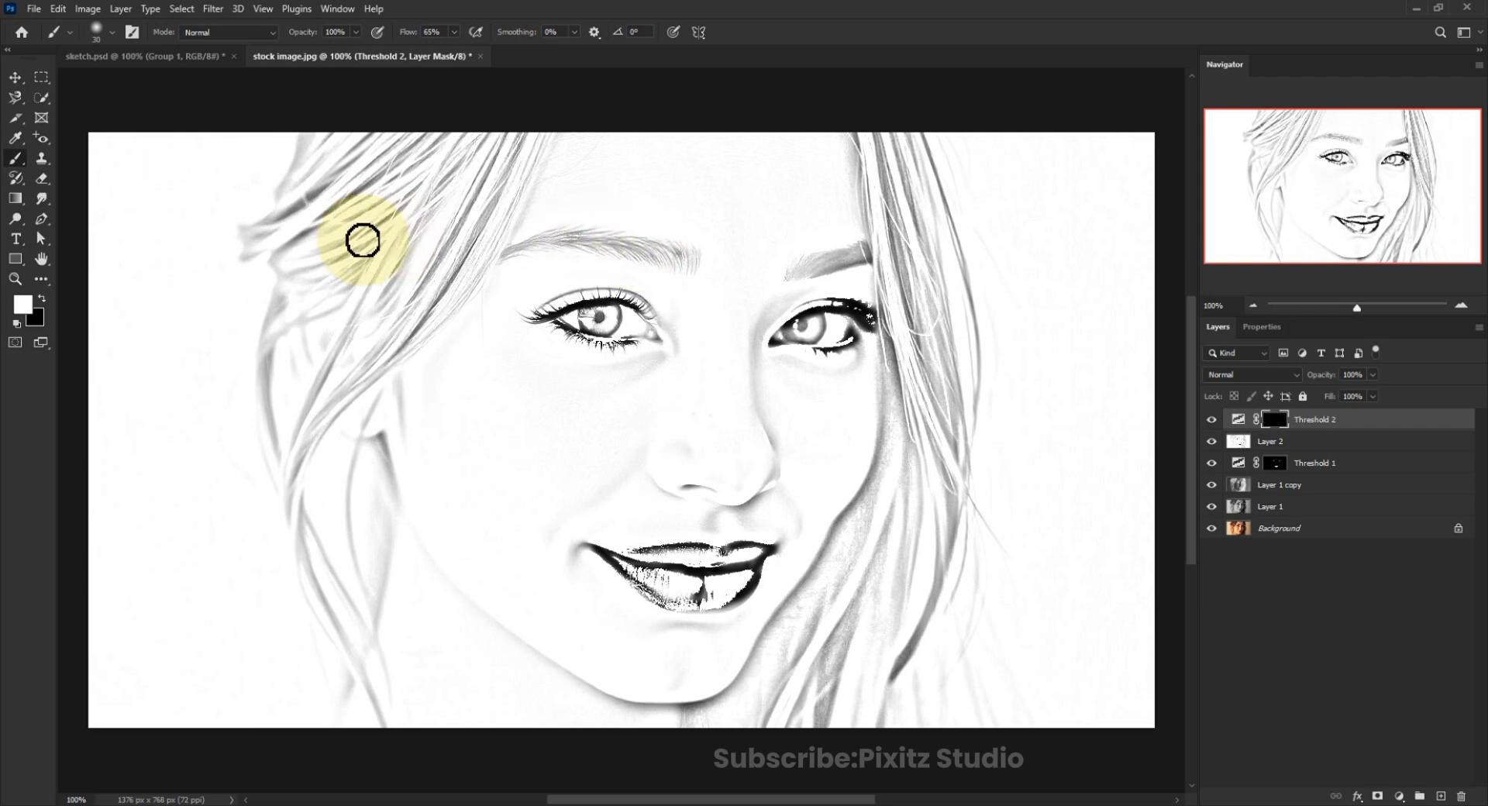
key("d")
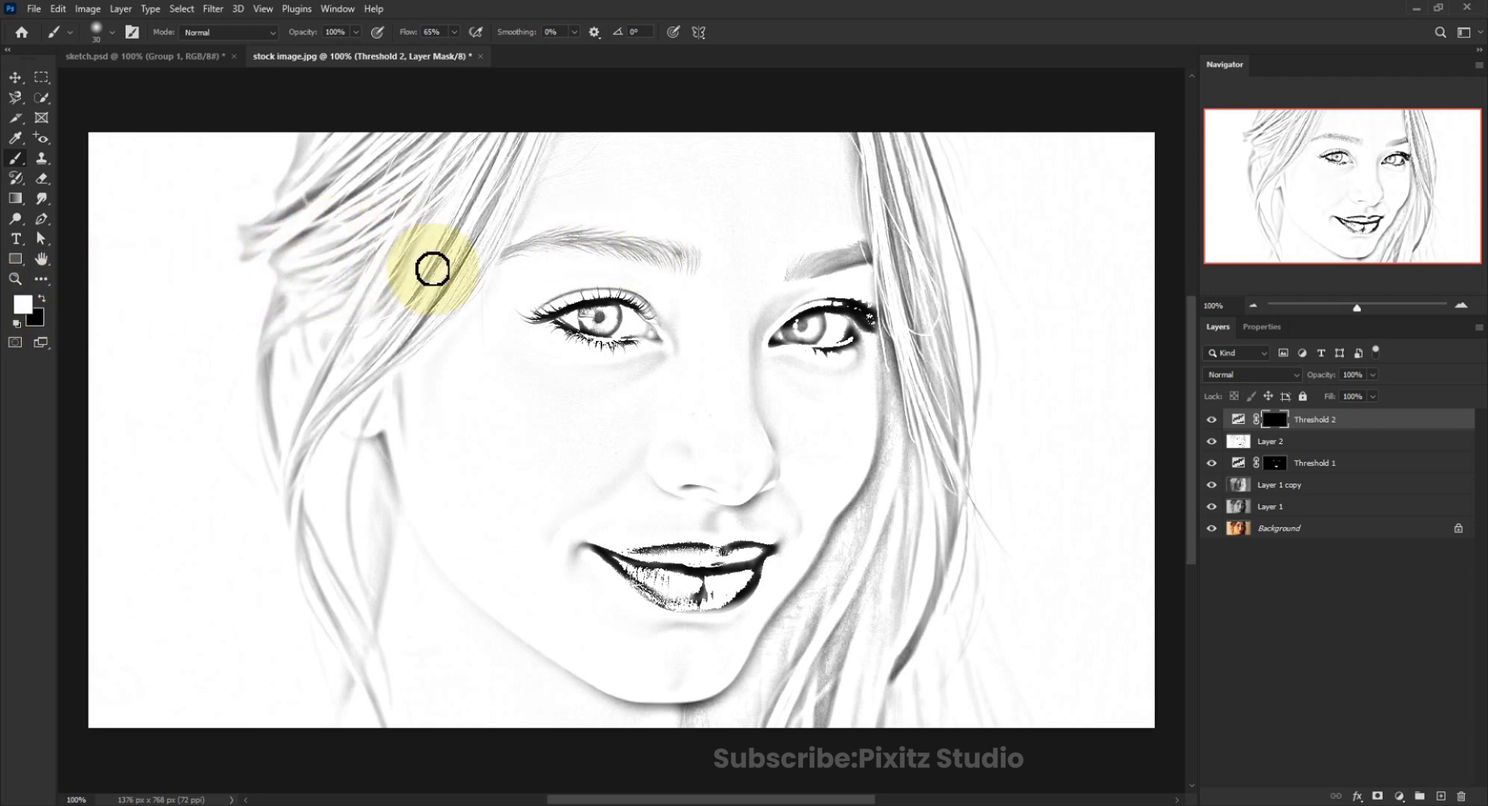
mouse_move(663, 262)
left_mouse_down()
mouse_move(588, 239)
mouse_move(677, 253)
mouse_move(509, 242)
mouse_move(811, 255)
mouse_move(565, 232)
mouse_move(538, 240)
mouse_move(896, 266)
mouse_move(811, 269)
mouse_move(800, 256)
mouse_move(817, 256)
mouse_move(794, 266)
mouse_move(818, 266)
mouse_move(791, 261)
mouse_move(788, 275)
mouse_move(811, 246)
mouse_move(834, 259)
mouse_move(923, 249)
mouse_move(857, 243)
mouse_move(907, 204)
left_mouse_up()
key("x")
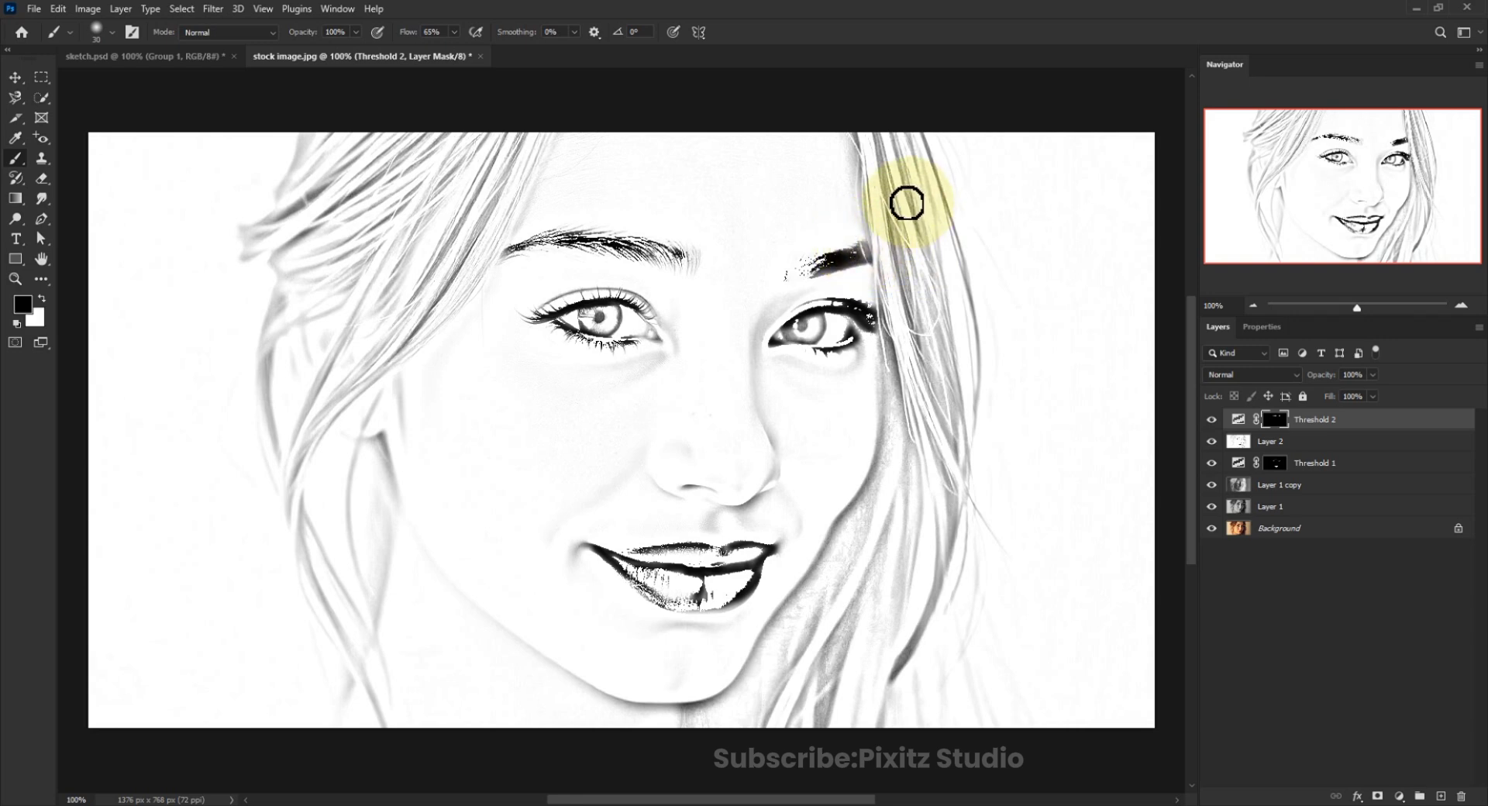
key("v")
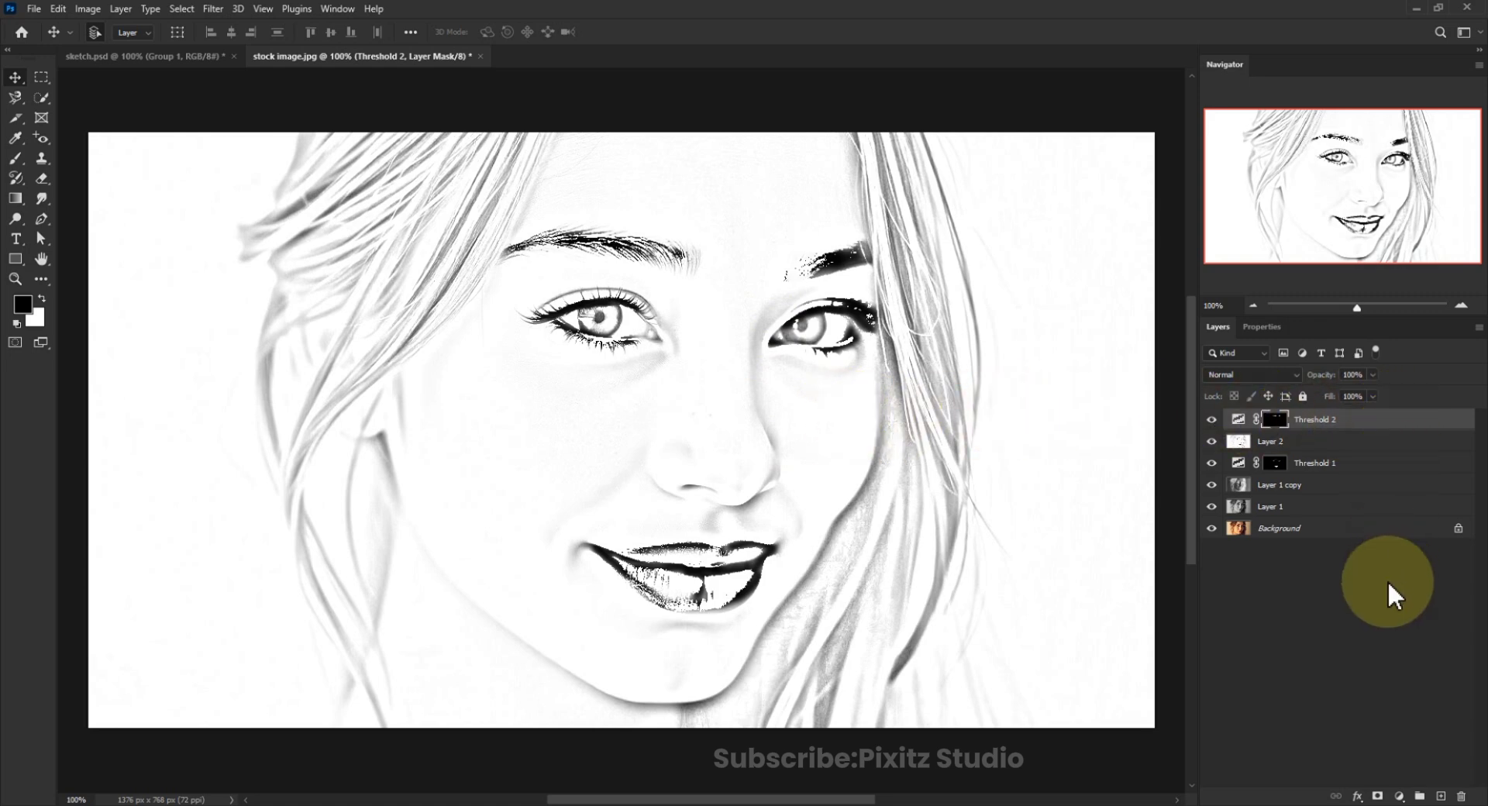
Add a new Layer 3 topped by a Threshold 3 adjustment layer at level 255
left_click(1440, 796)
key("x")
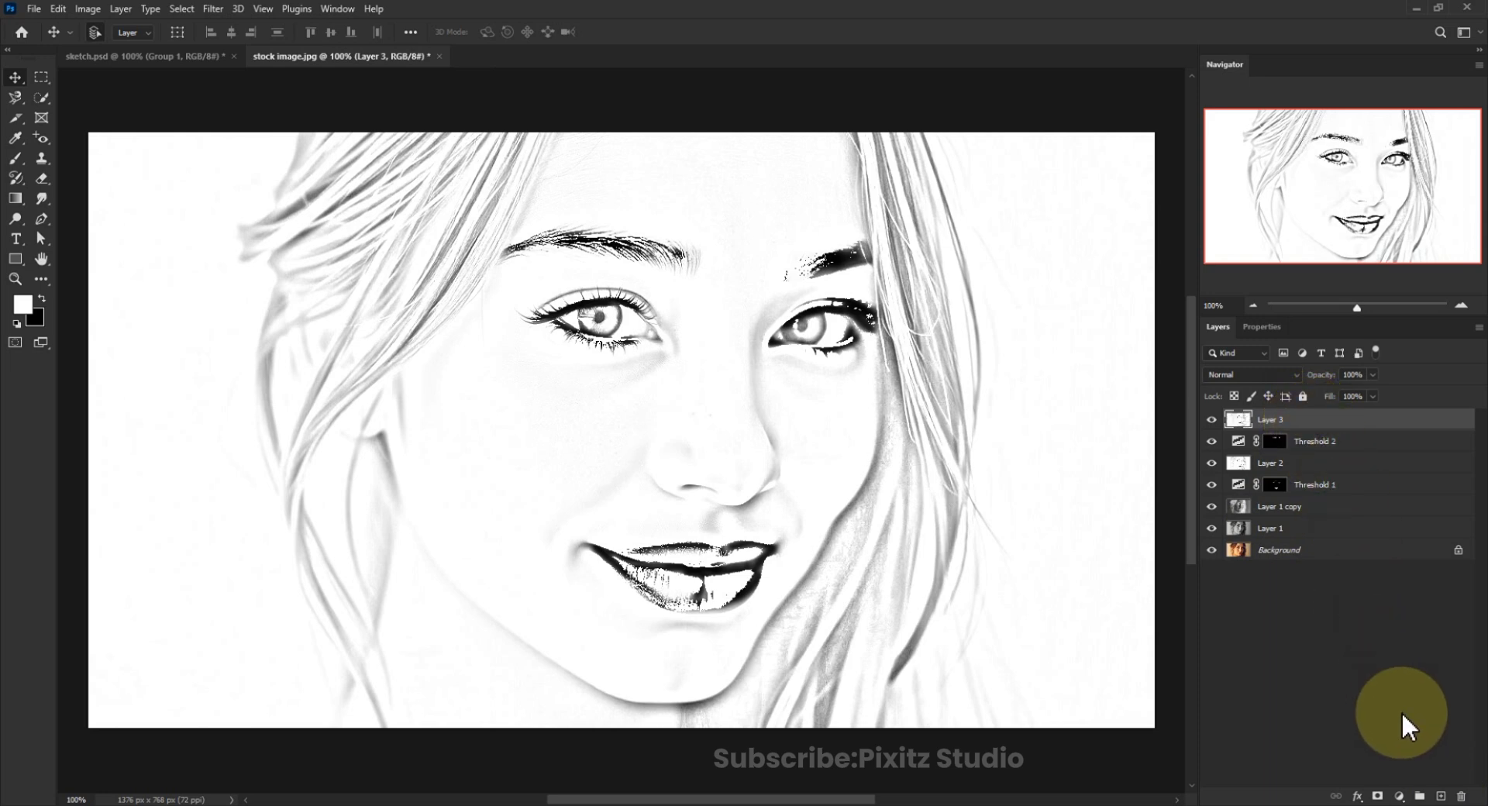
left_click(1402, 796)
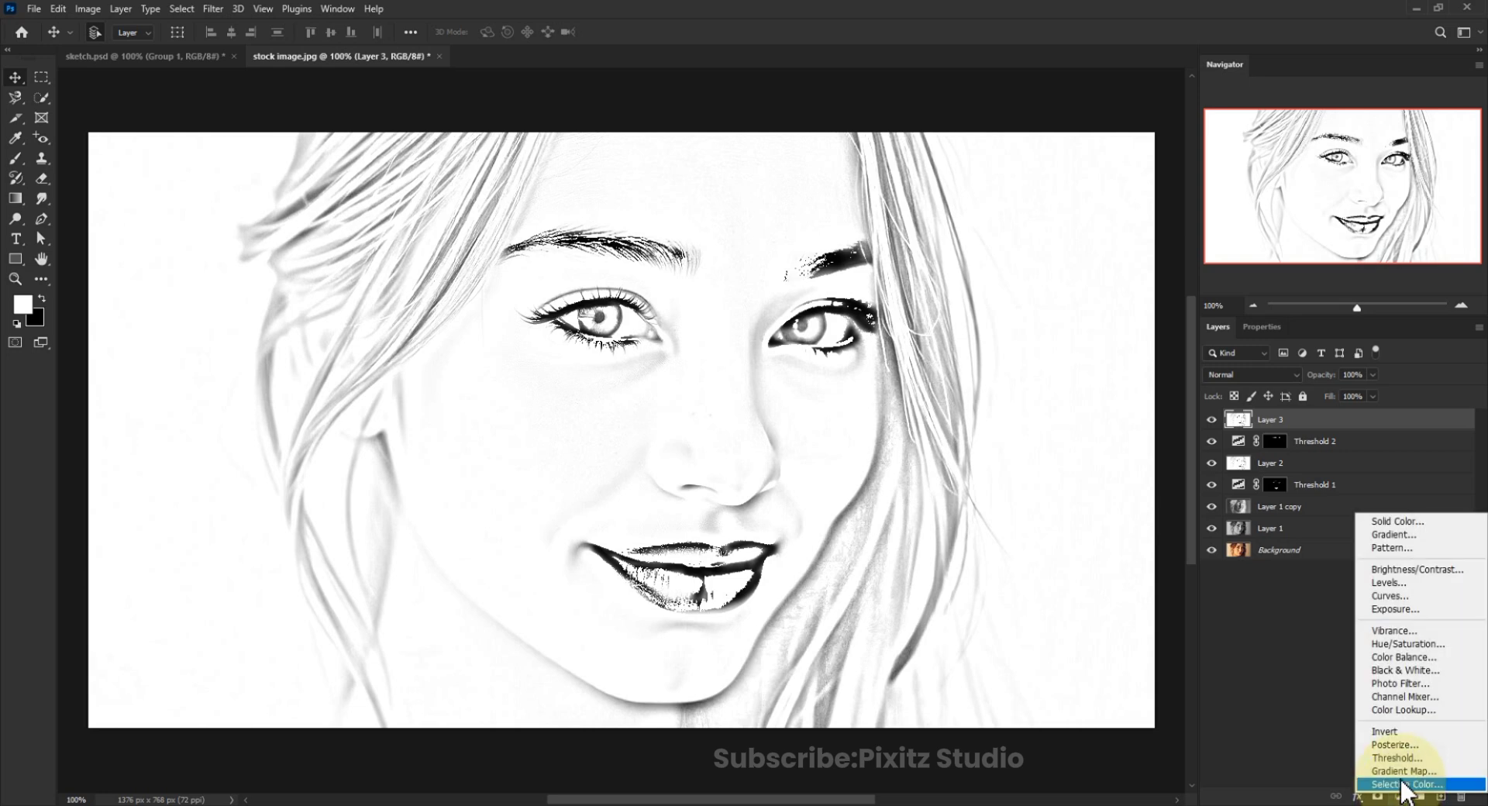
left_click(1407, 770)
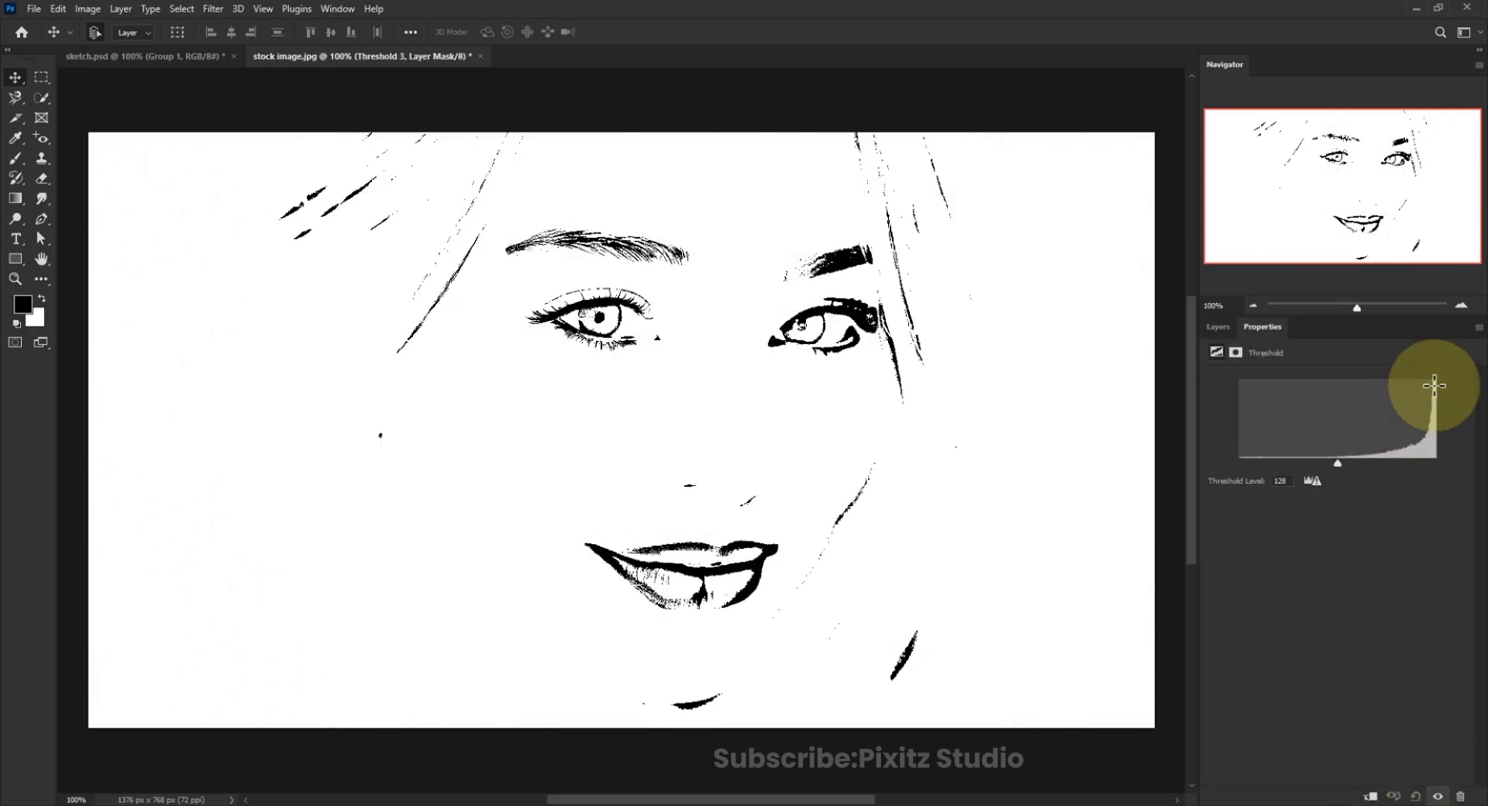
left_click_drag(1343, 463, 1440, 463)
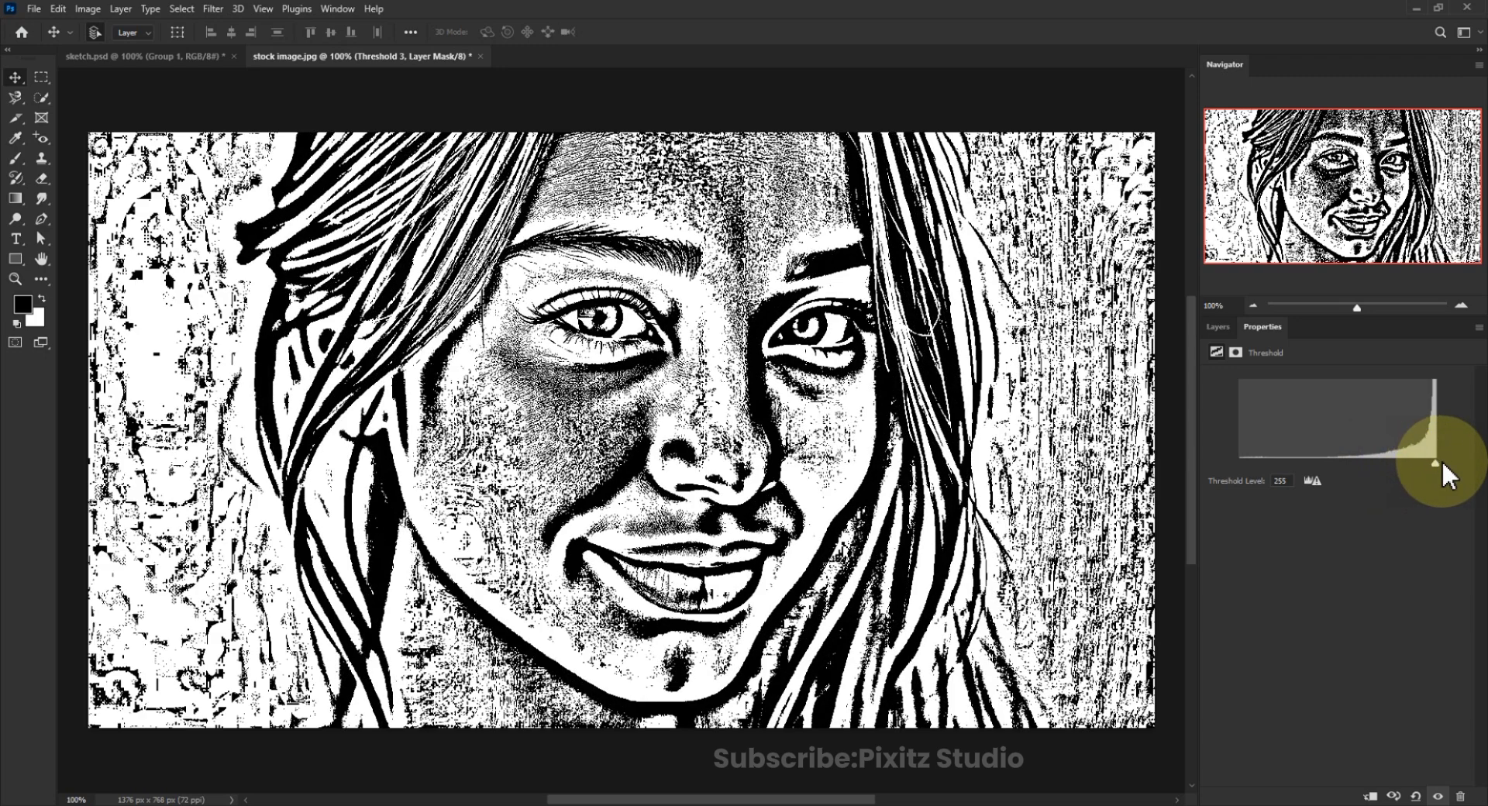
left_click(1229, 324)
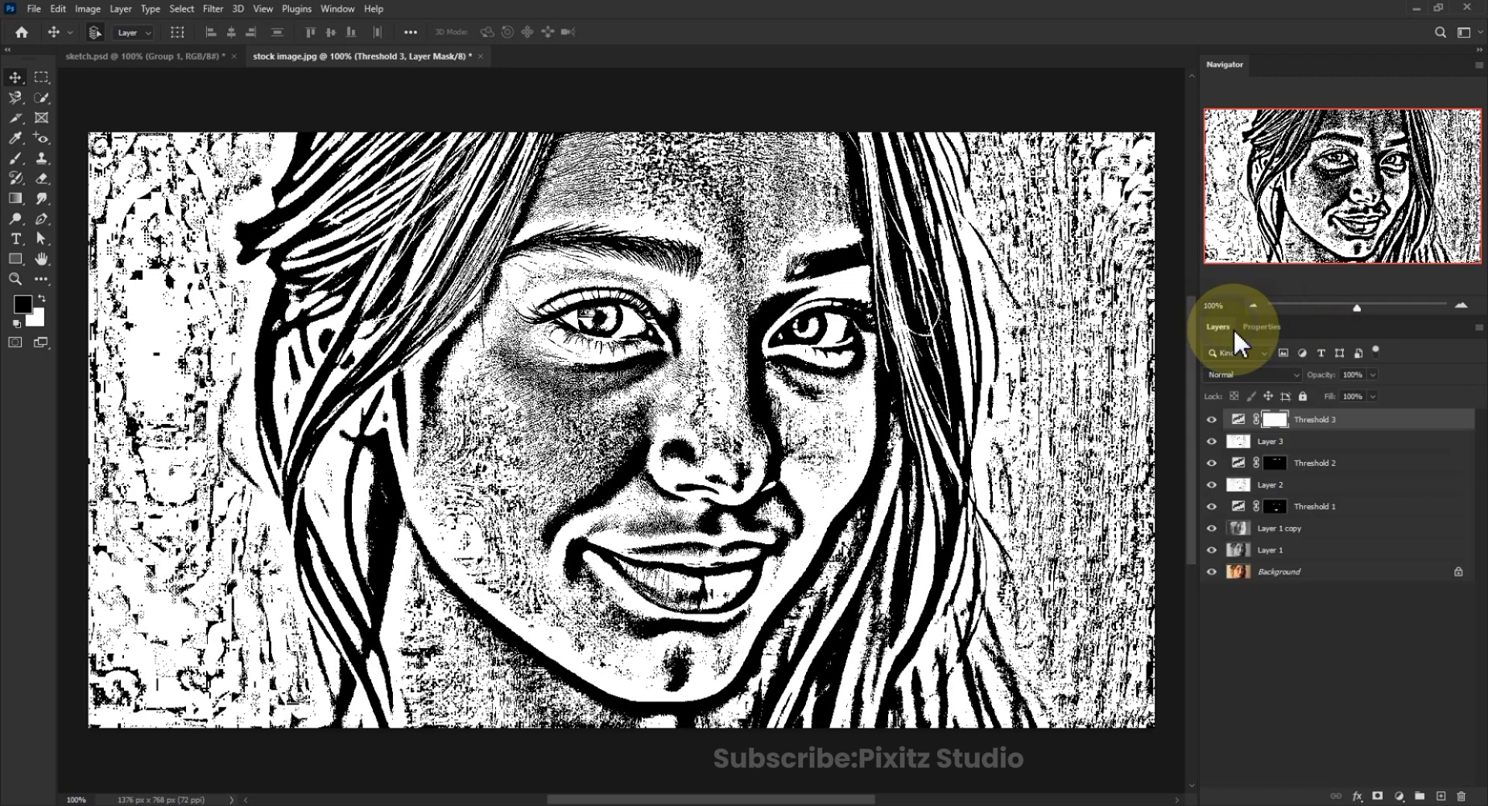
Add a clipped, colorized Hue/Saturation layer at Hue 167, Saturation 77, Lightness -42
left_click(1399, 796)
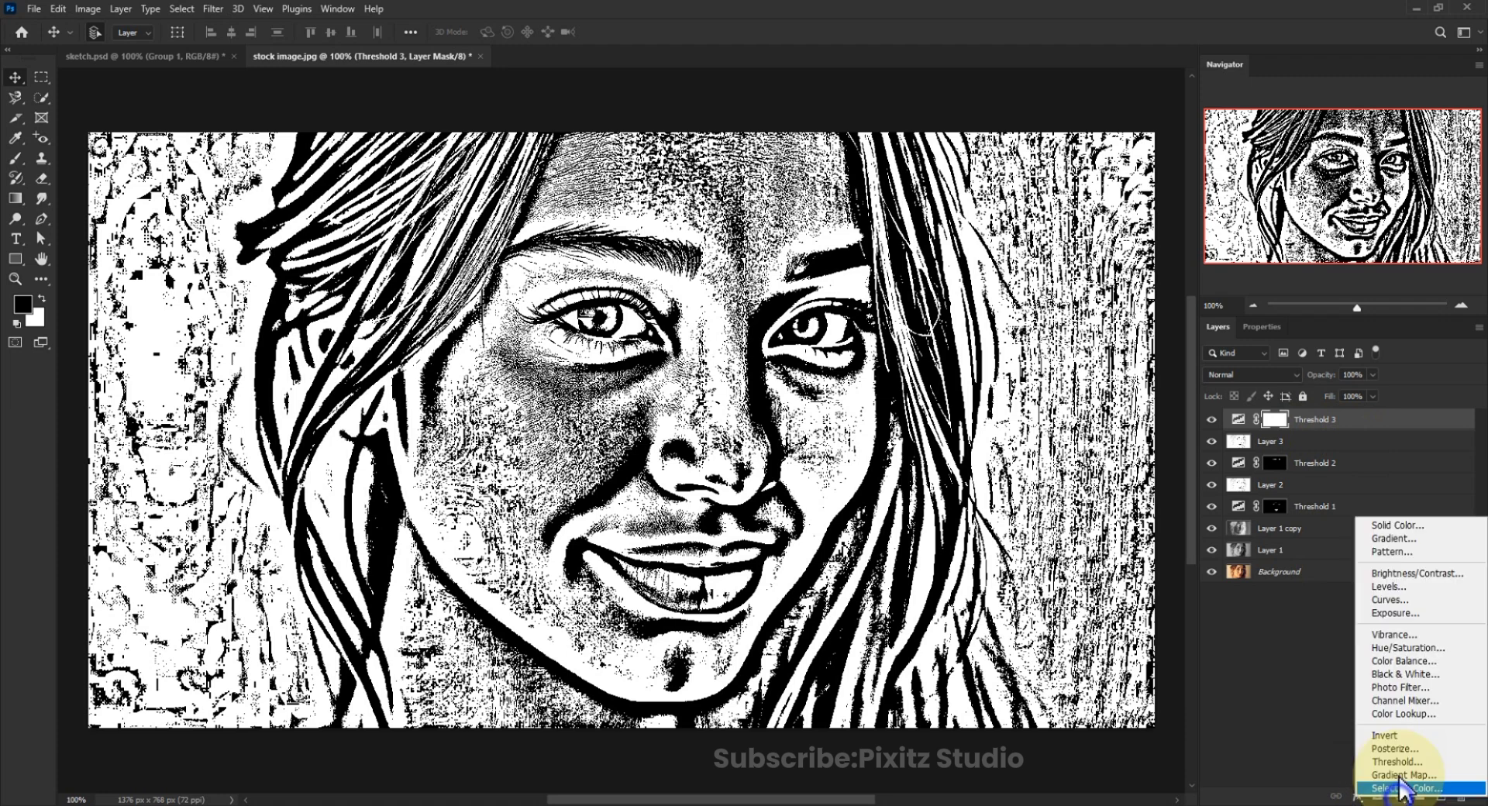
left_click(1415, 648)
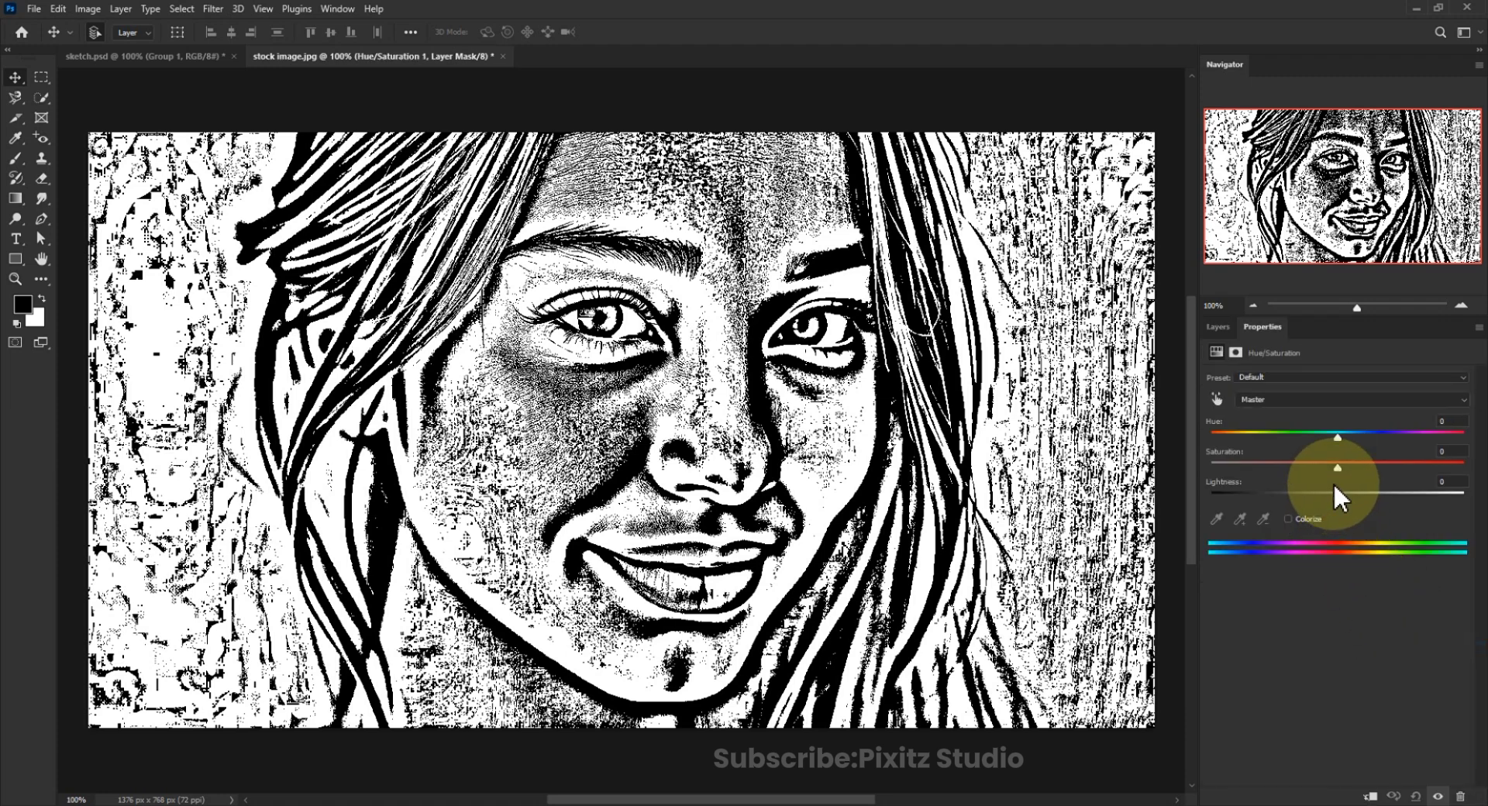
left_click_drag(1334, 495, 1379, 435)
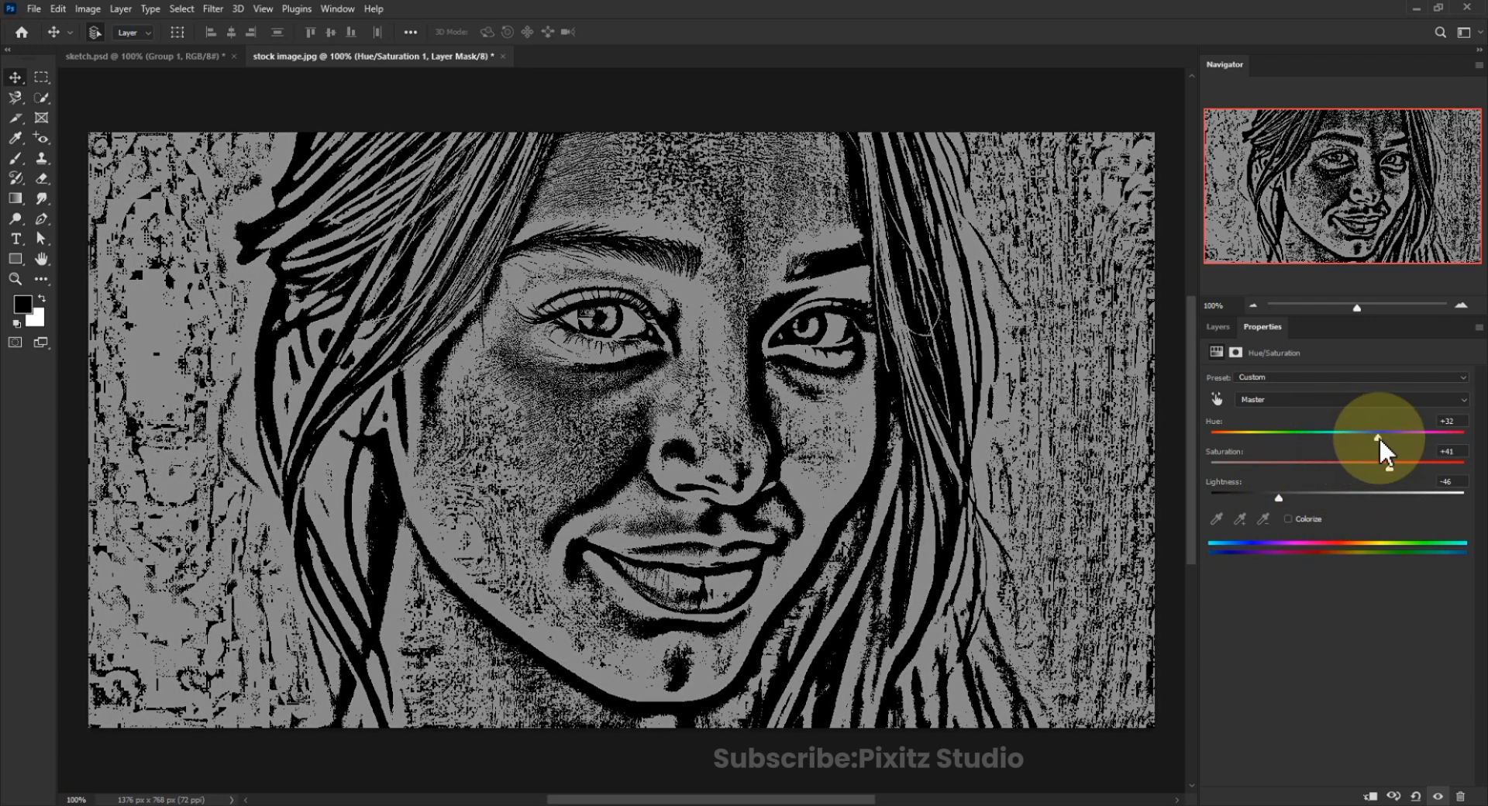
left_click(1302, 516)
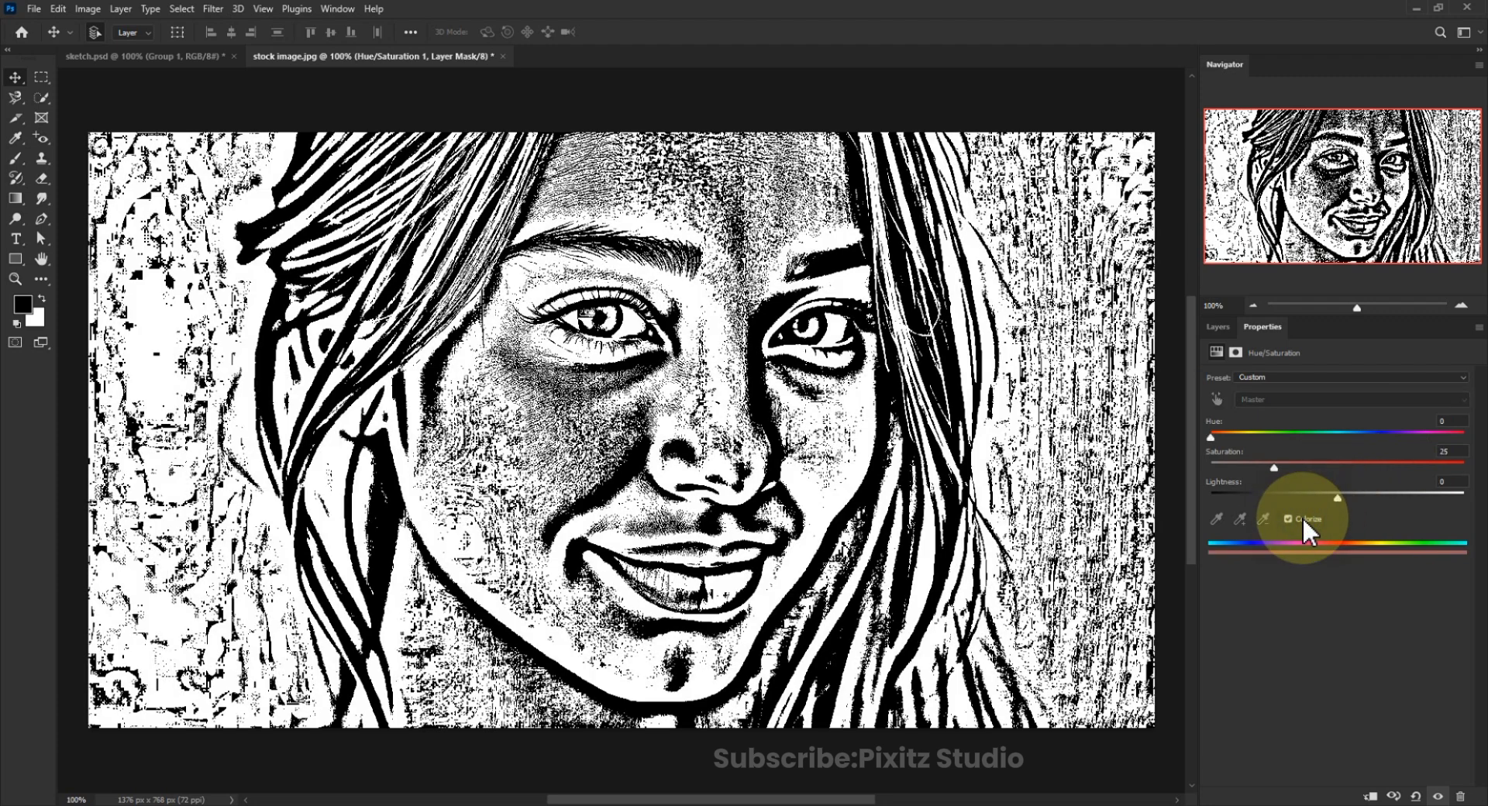
left_click(1369, 795)
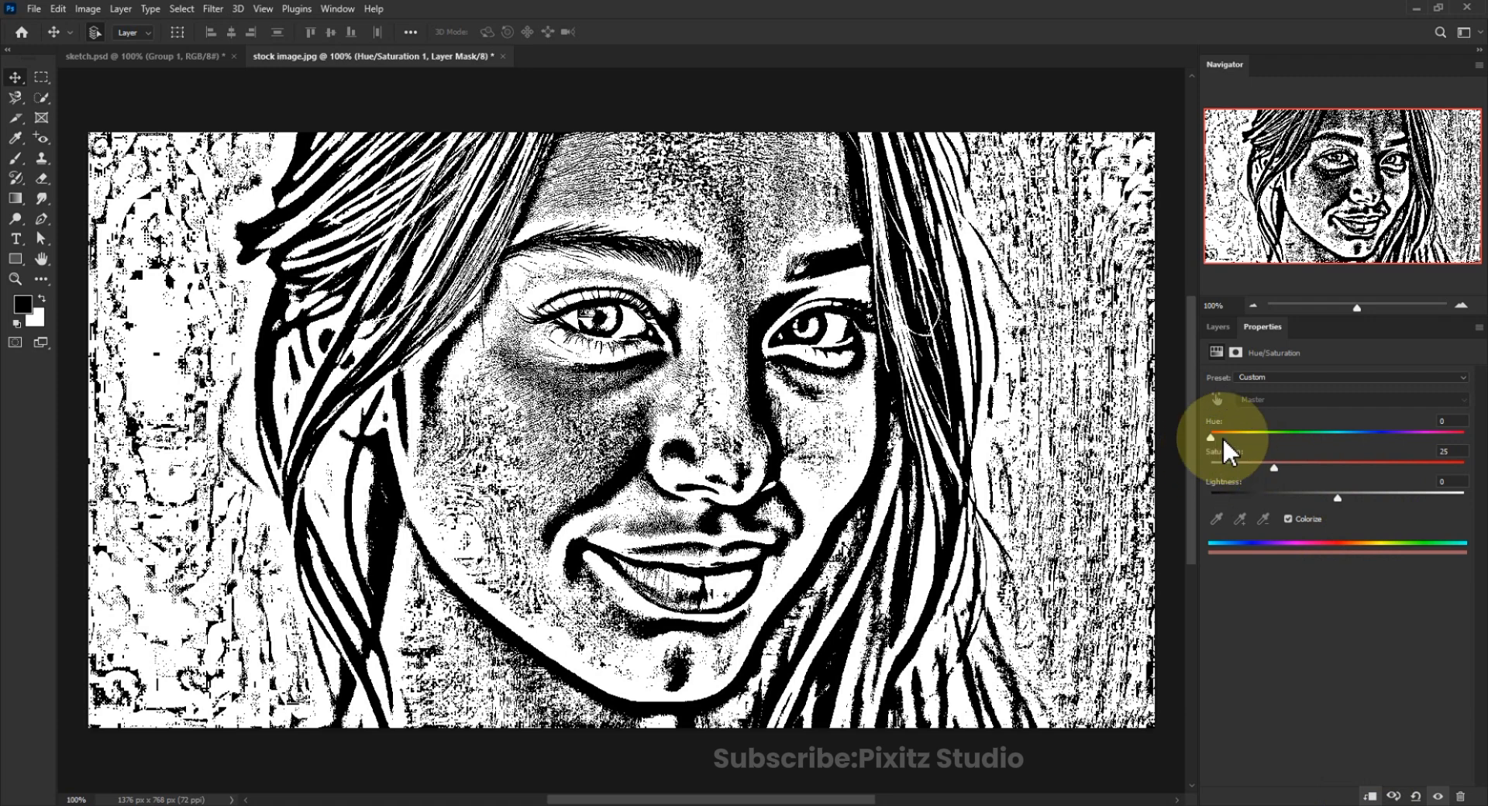
left_click_drag(1212, 438, 1238, 439)
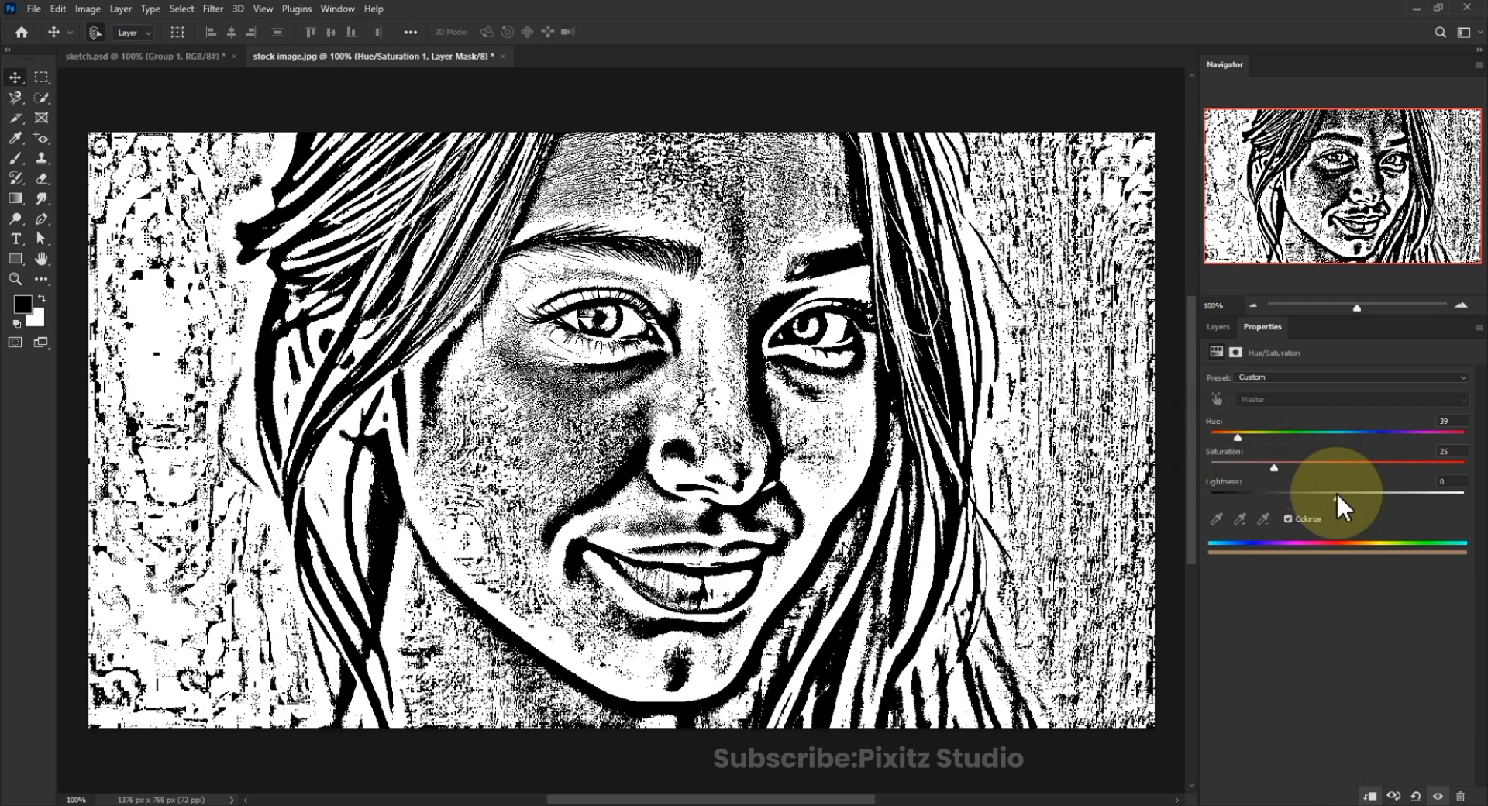
left_click_drag(1336, 495, 1284, 493)
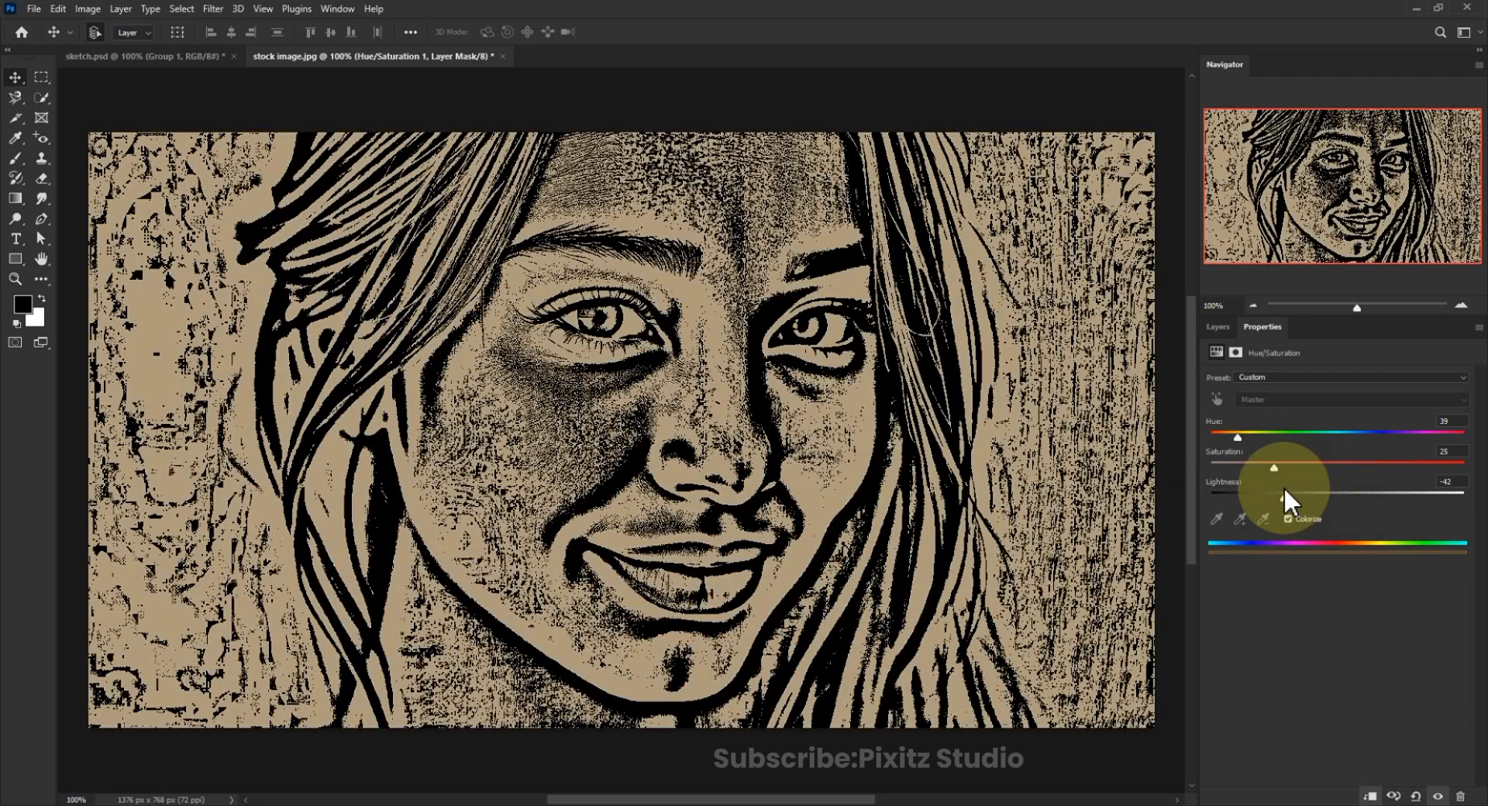
left_click_drag(1237, 436, 1410, 432)
left_click_drag(1278, 468, 1332, 447)
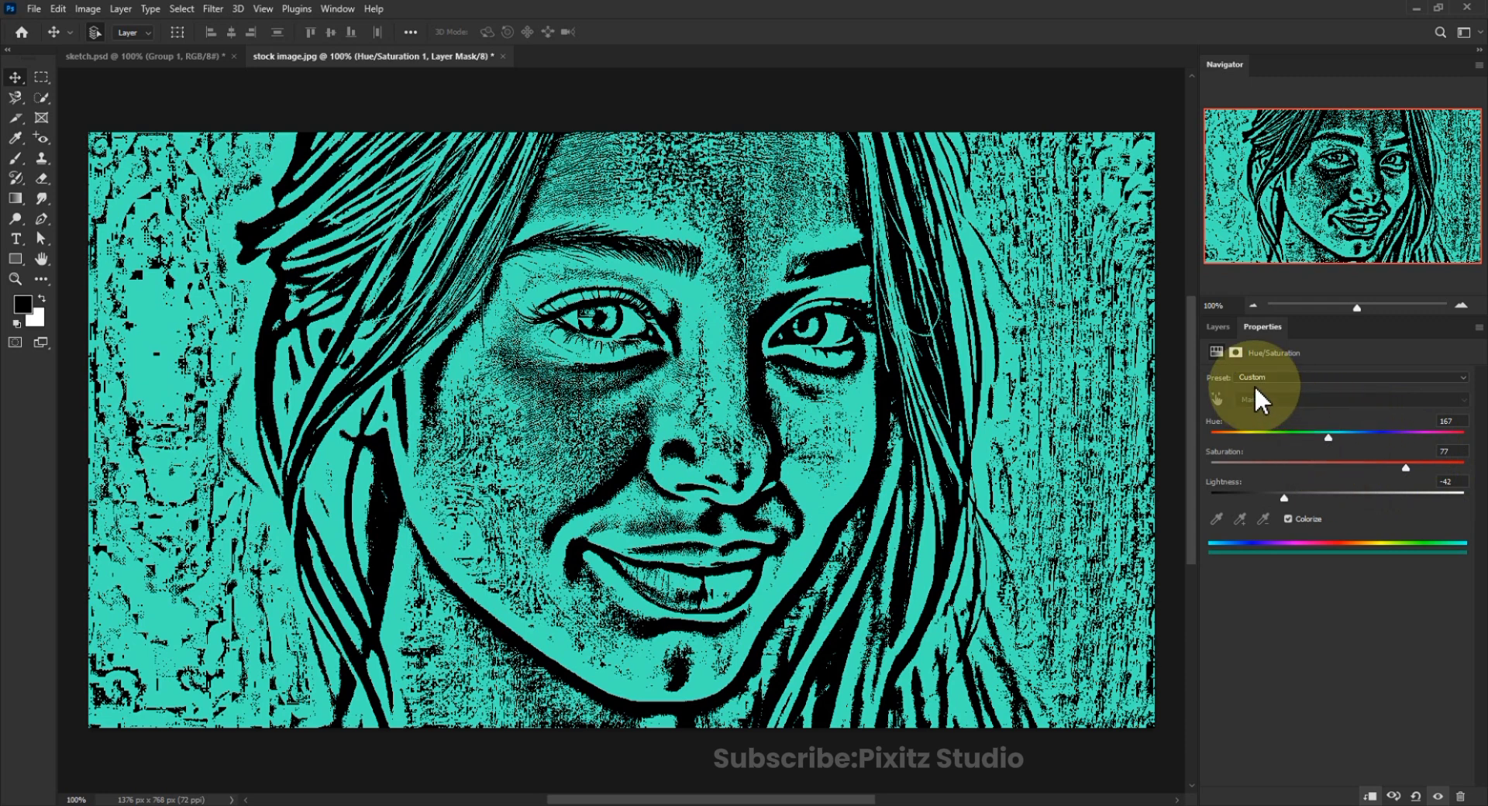
Invert the Threshold 3 layer mask to black, hiding the teal heavy lines
left_click(1221, 328)
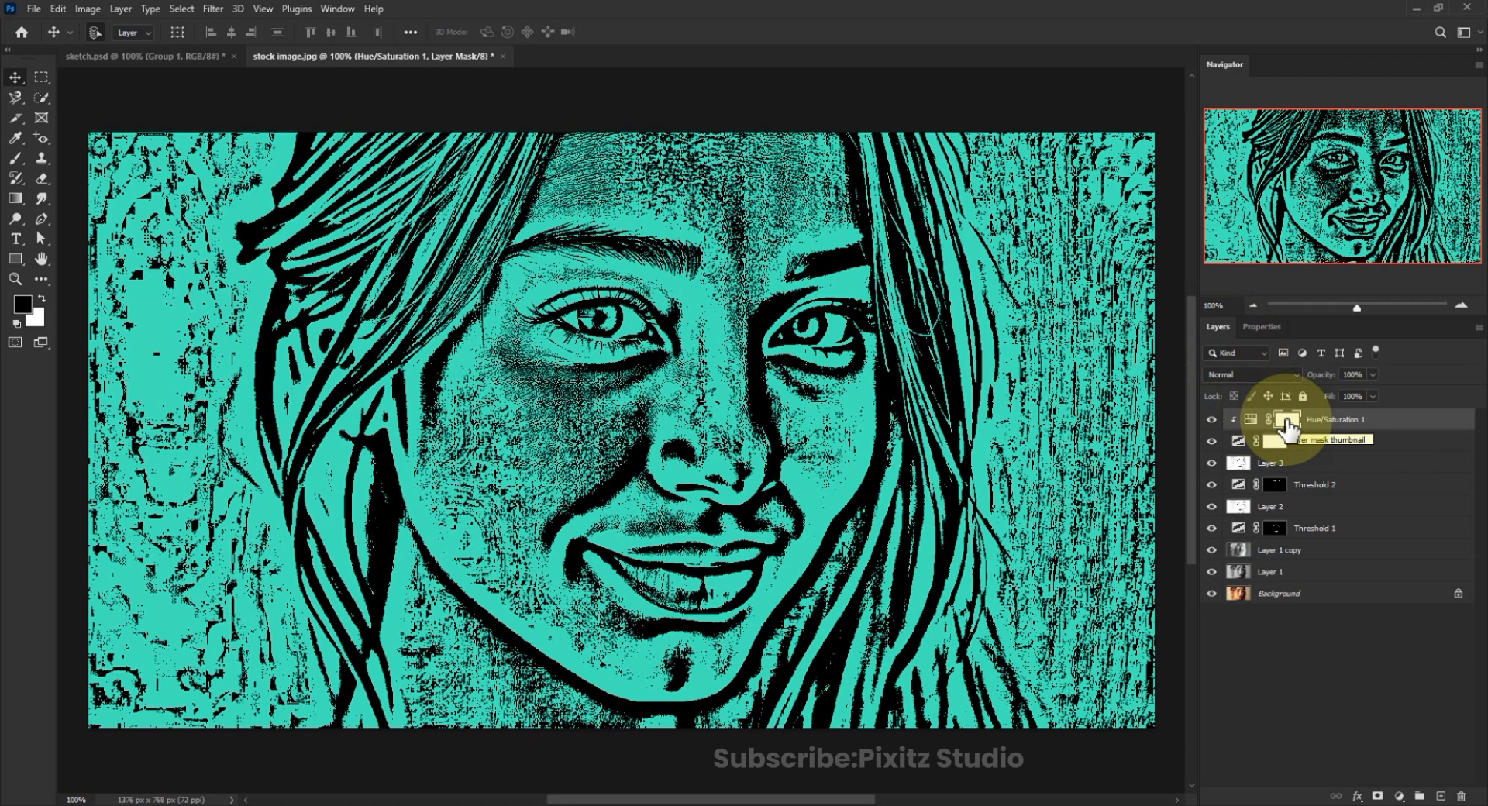
key("ctrl+i")
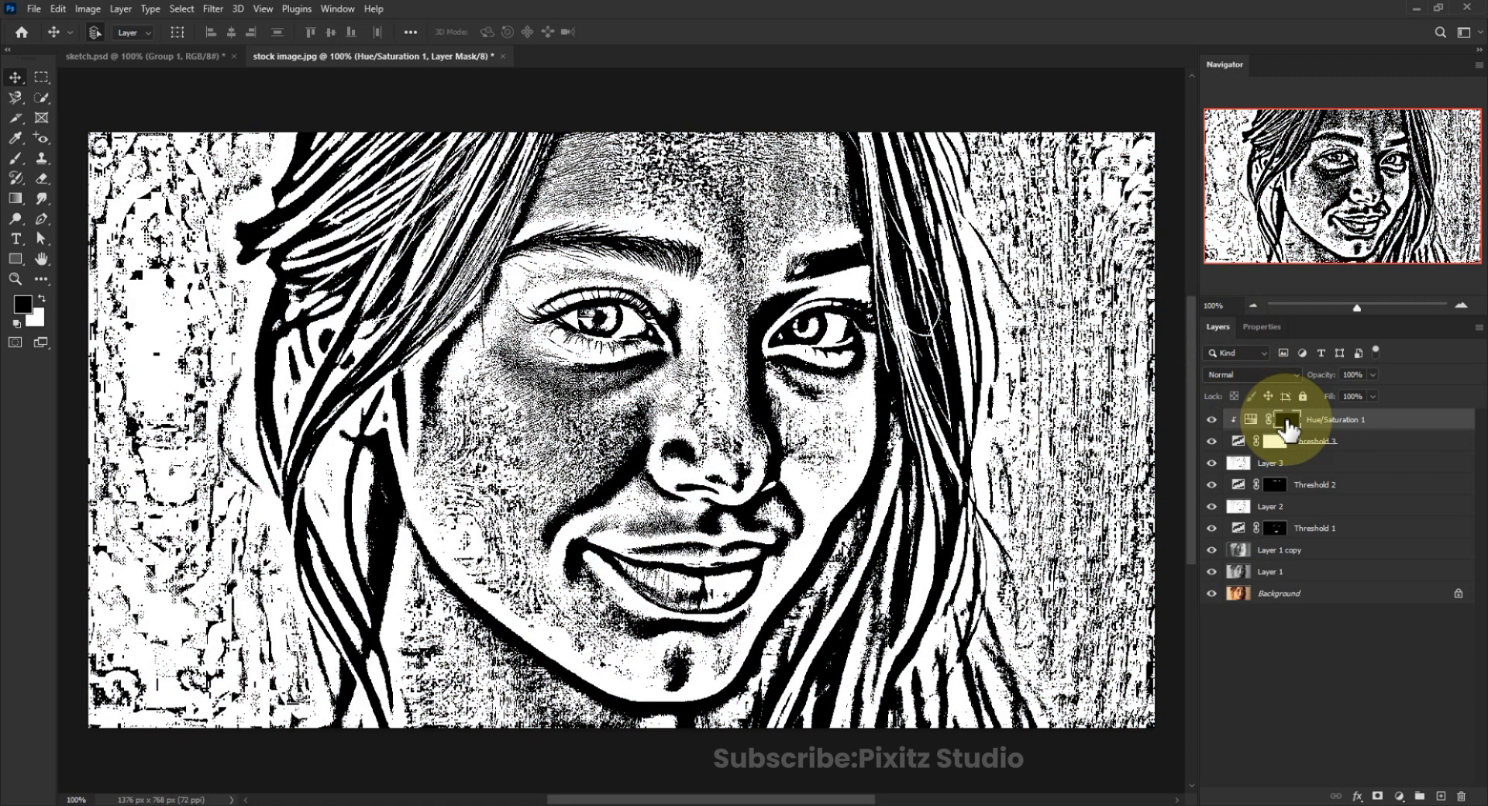
left_click_drag(1286, 425, 1280, 425)
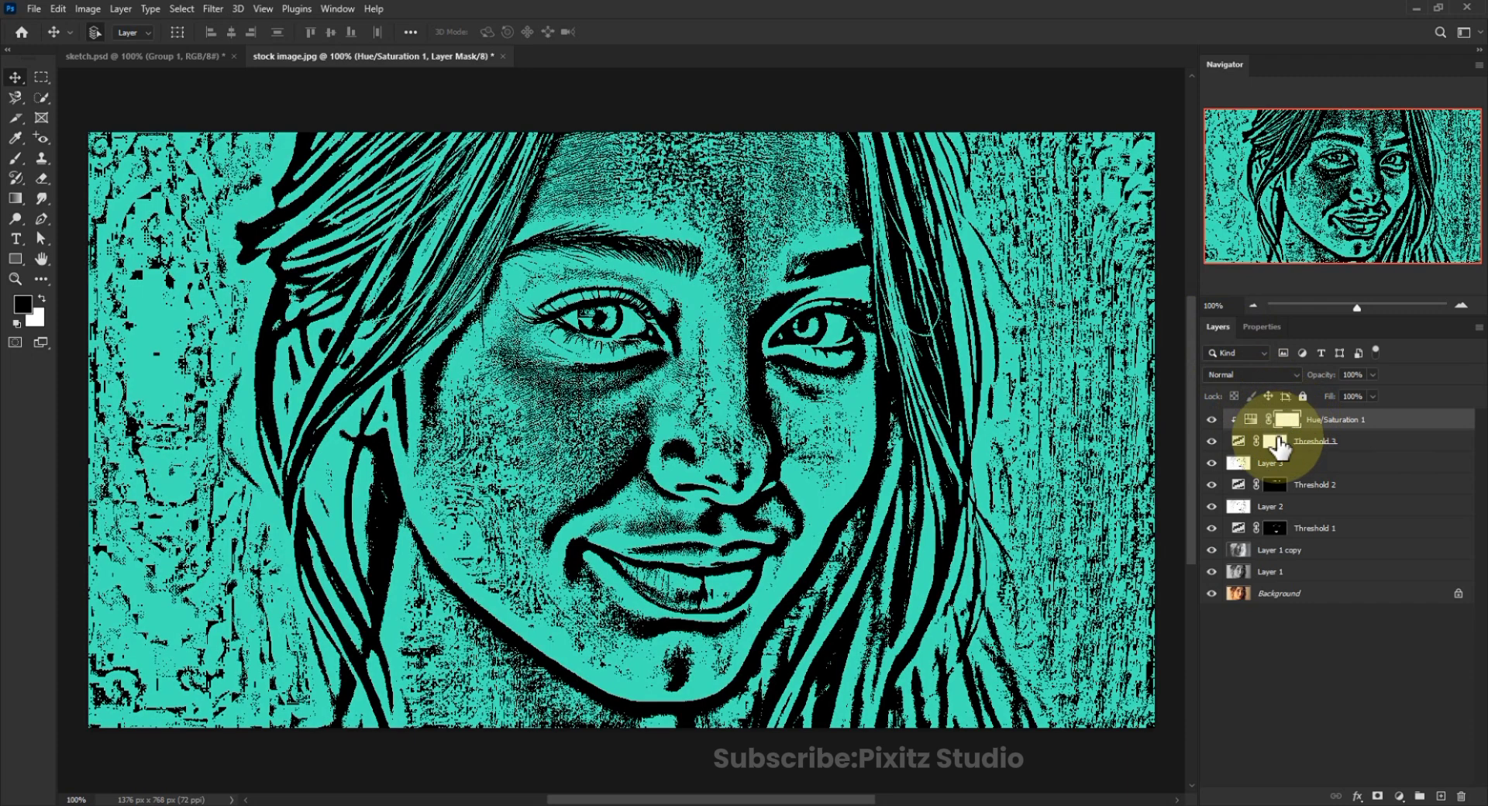
left_click(1273, 443)
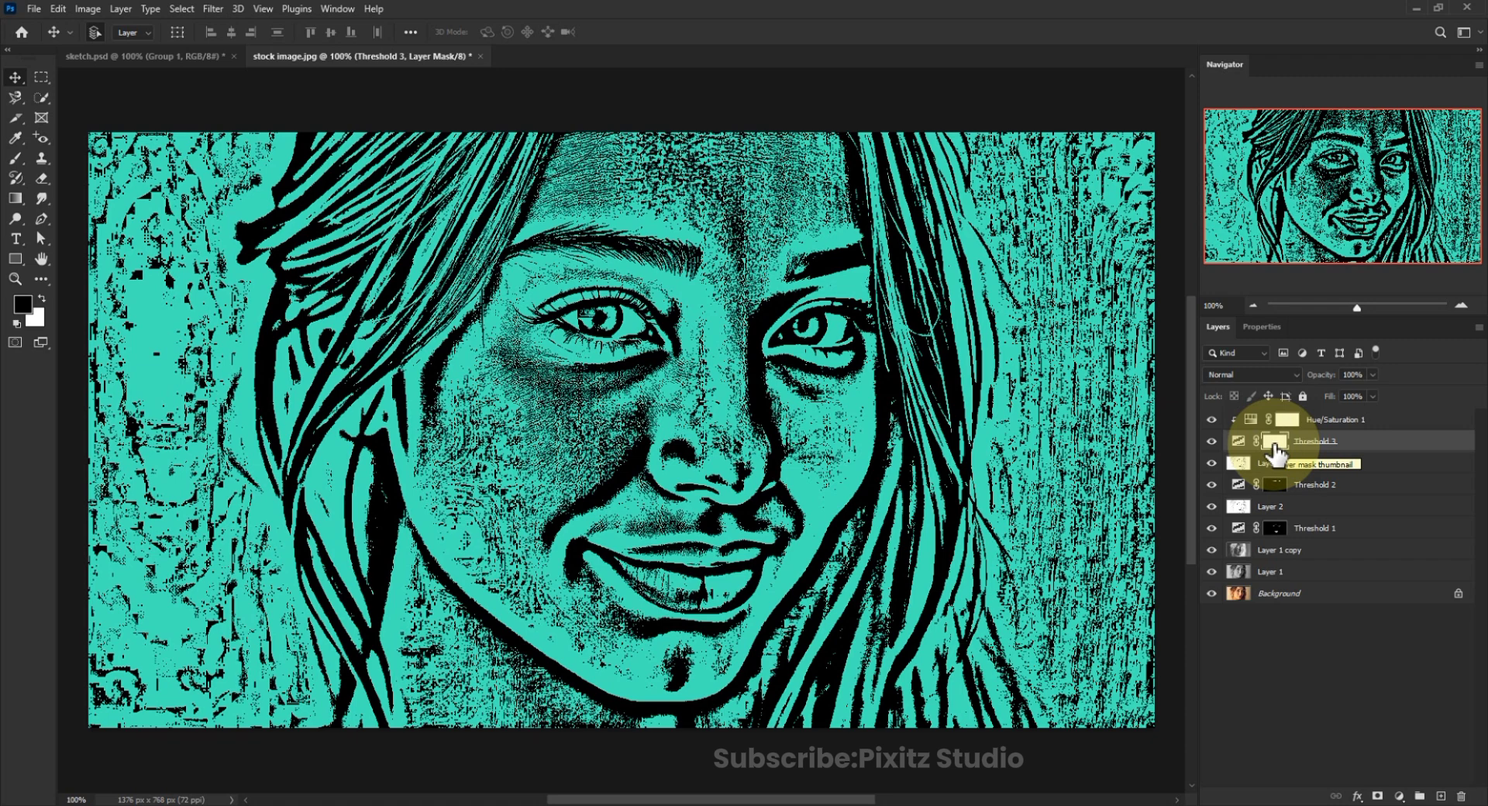
key("ctrl+i")
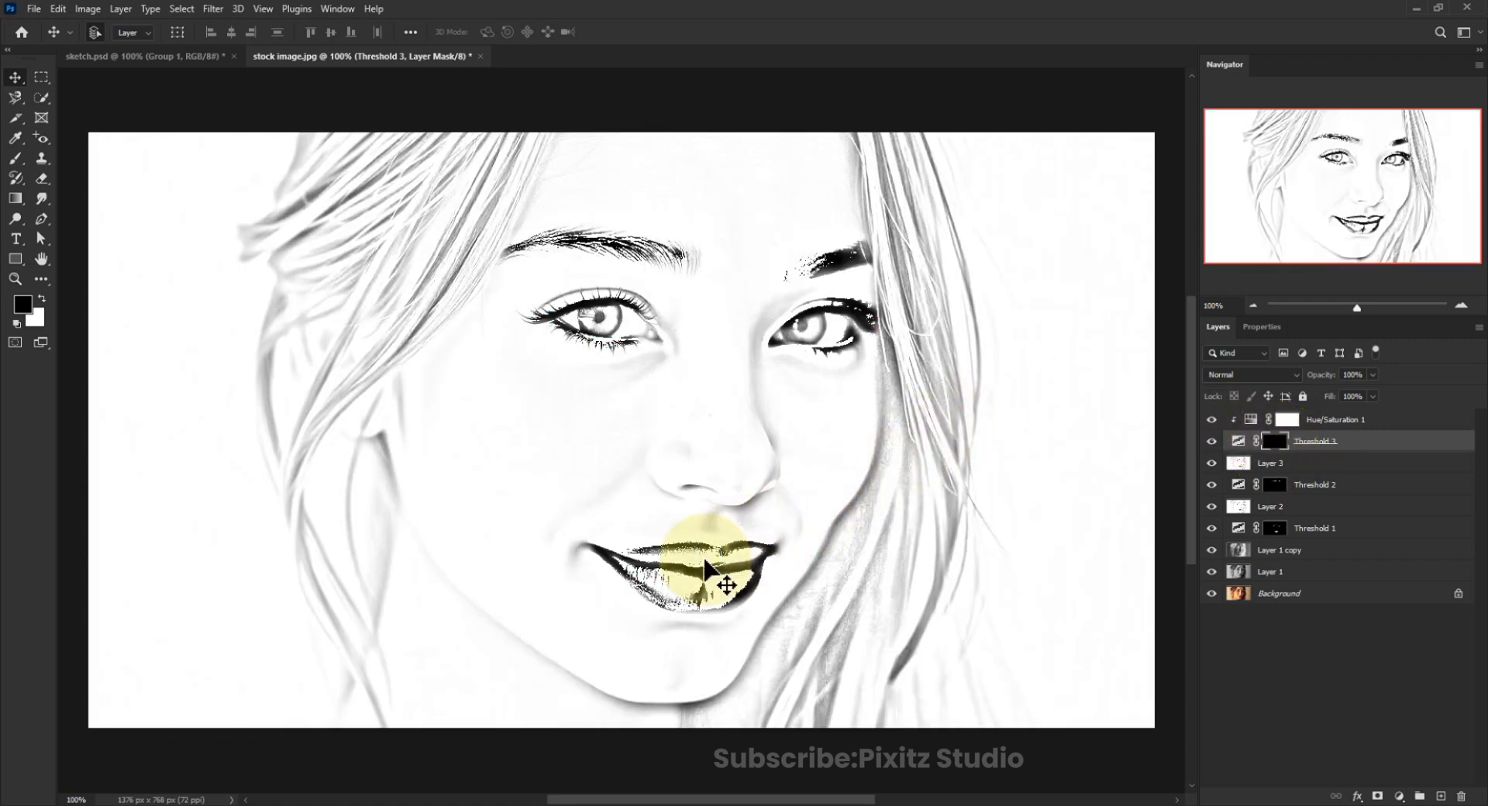
key("b")
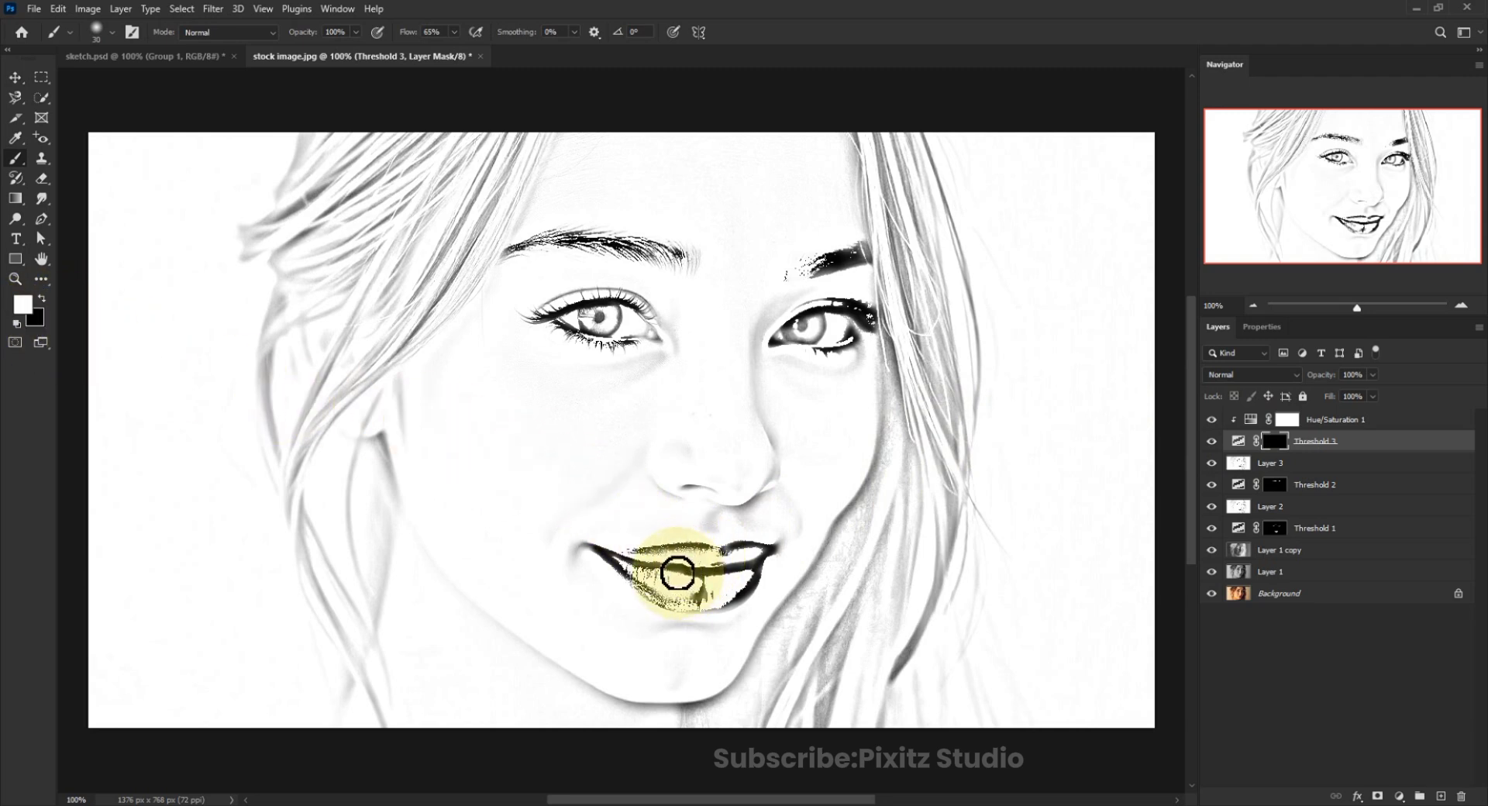
Paint teal onto the lips and both irises through the Threshold 3 mask
mouse_move(736, 583)
left_mouse_down()
mouse_move(676, 587)
mouse_move(745, 577)
mouse_move(698, 581)
mouse_move(705, 590)
mouse_move(609, 558)
mouse_move(752, 558)
left_mouse_up()
mouse_move(686, 572)
left_mouse_down()
mouse_move(701, 562)
mouse_move(635, 581)
mouse_move(705, 593)
mouse_move(688, 603)
mouse_move(630, 594)
mouse_move(708, 602)
mouse_move(683, 566)
mouse_move(707, 535)
mouse_move(751, 556)
mouse_move(763, 542)
mouse_move(697, 581)
mouse_move(623, 559)
mouse_move(648, 568)
mouse_move(784, 468)
mouse_move(804, 333)
mouse_move(819, 326)
mouse_move(798, 332)
left_mouse_up()
mouse_move(542, 324)
left_mouse_down()
mouse_move(607, 313)
mouse_move(600, 324)
mouse_move(609, 311)
mouse_move(568, 313)
mouse_move(626, 289)
mouse_move(627, 360)
left_mouse_up()
key("x")
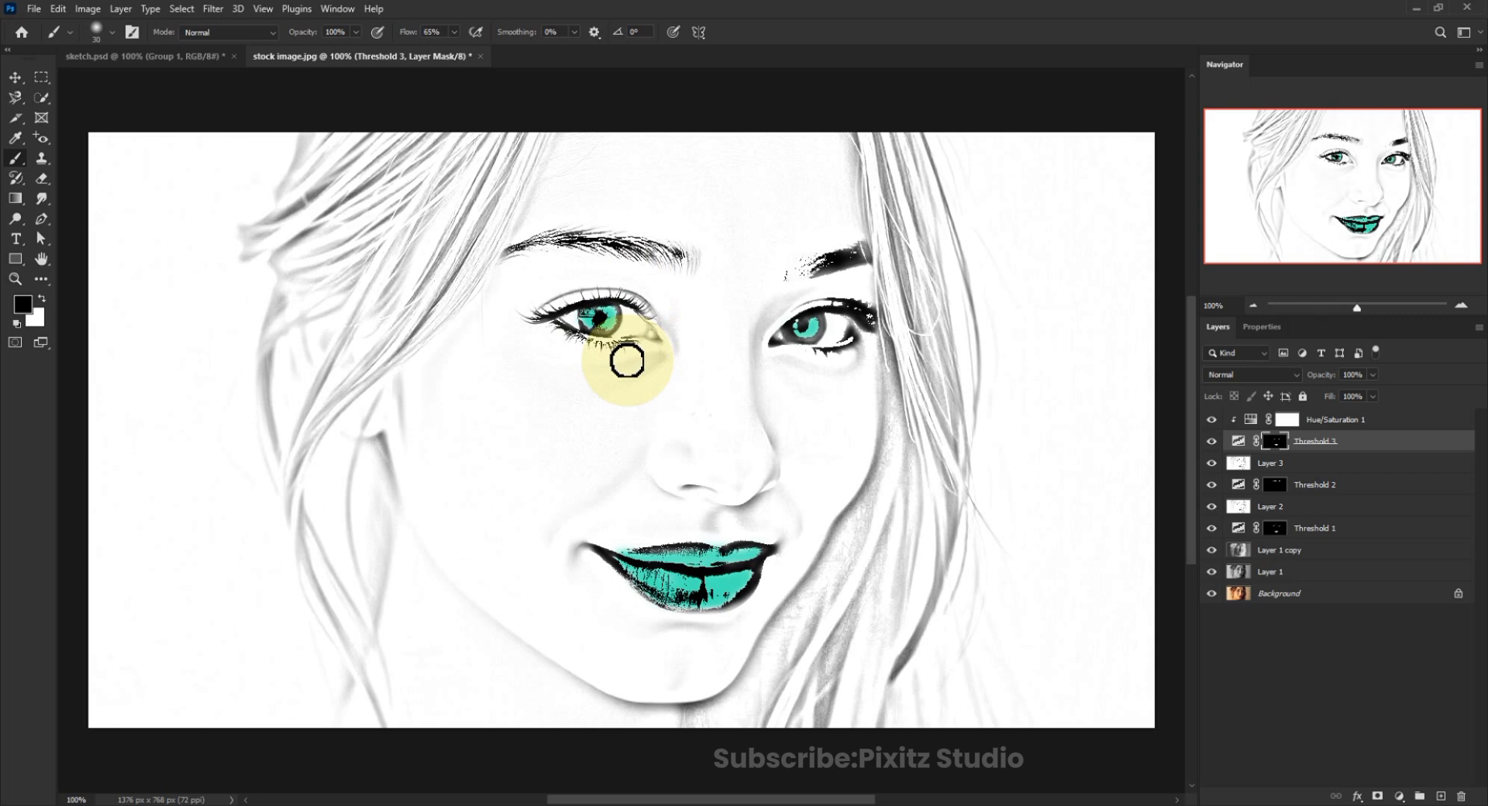
Shift the Hue/Saturation 1 tint's Hue to 67 so the eyes and lips turn yellow
double_click(1246, 420)
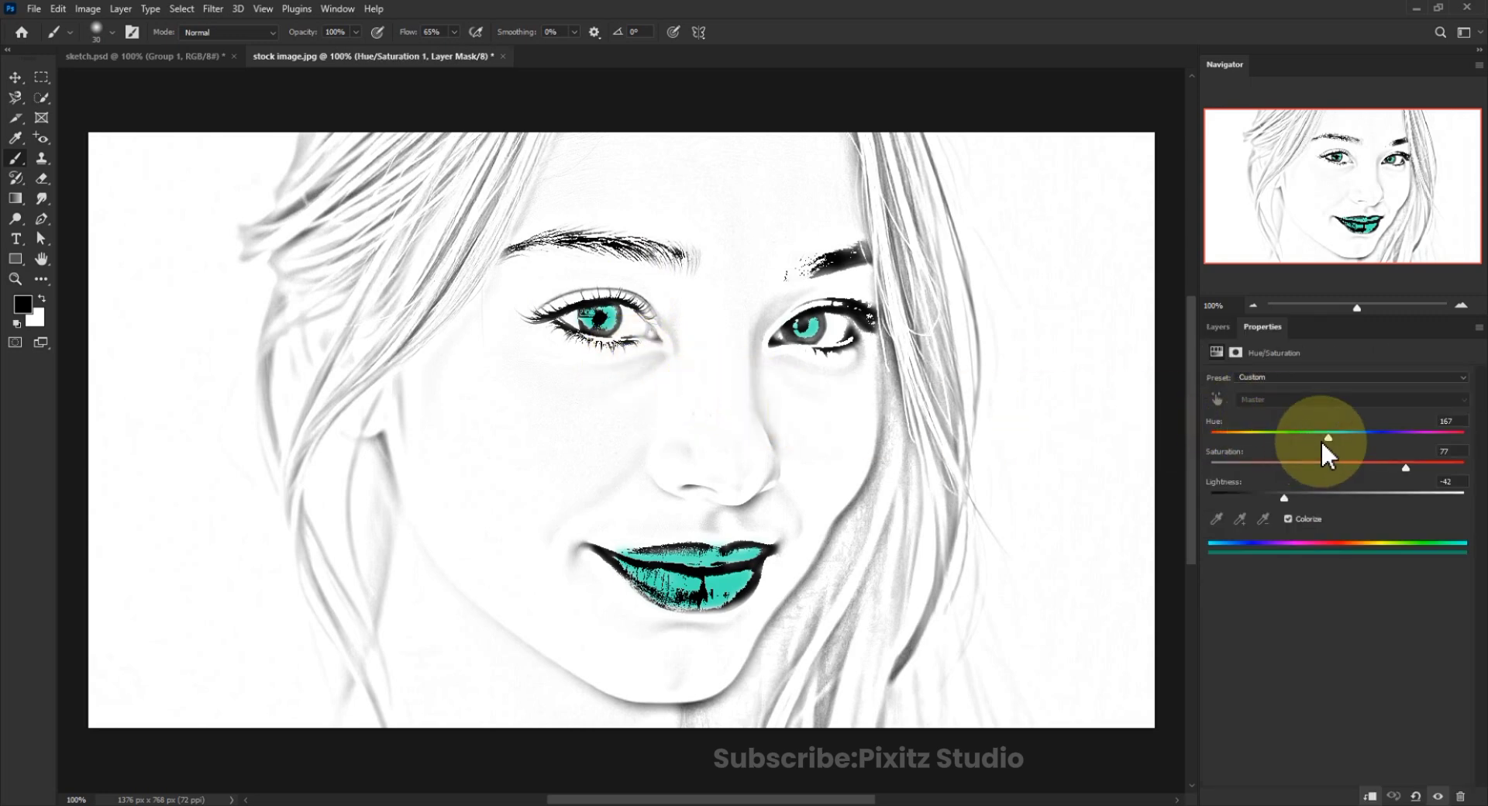
left_click_drag(1327, 434, 1273, 441)
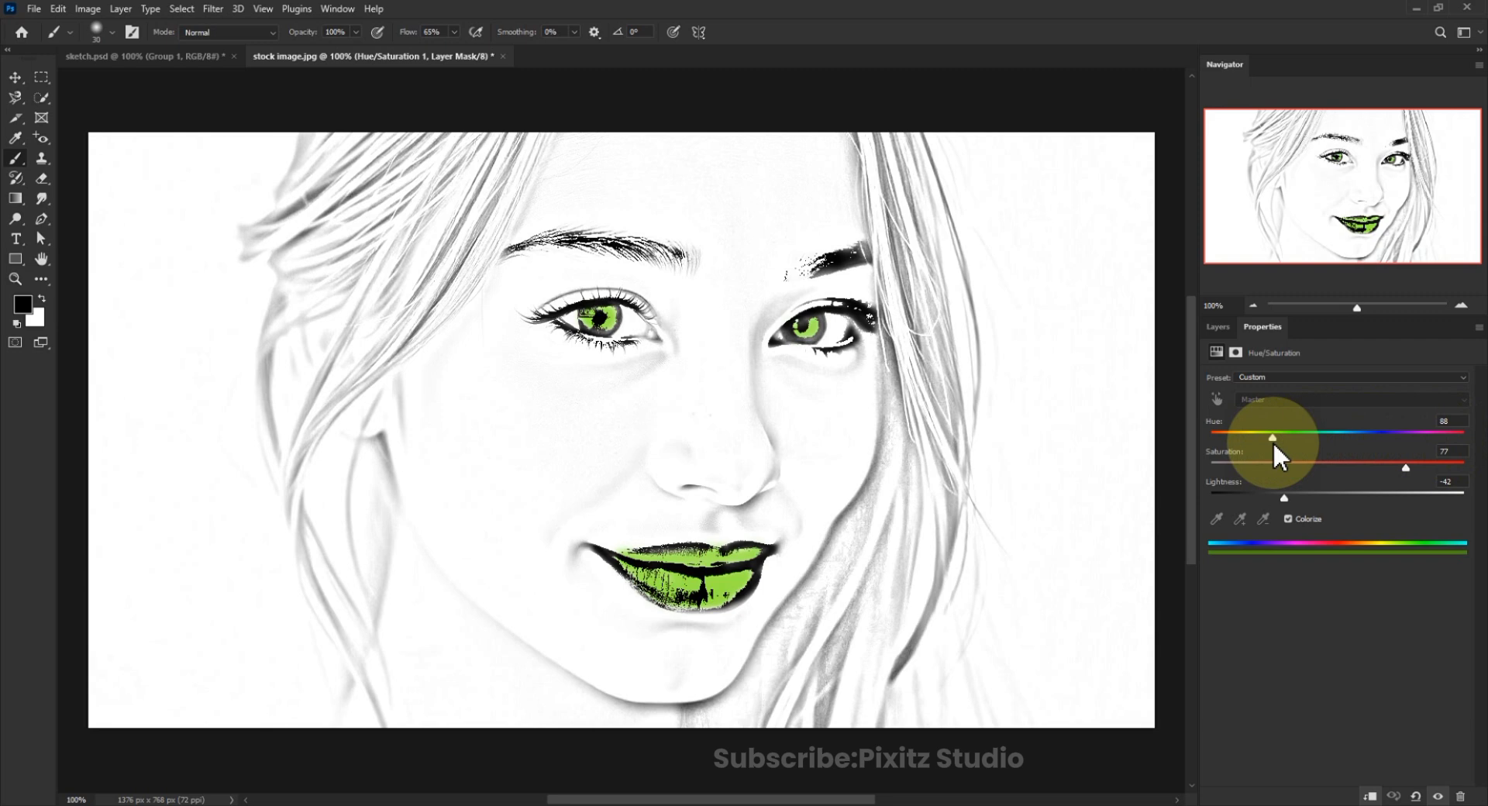
left_click_drag(1273, 438, 1321, 453)
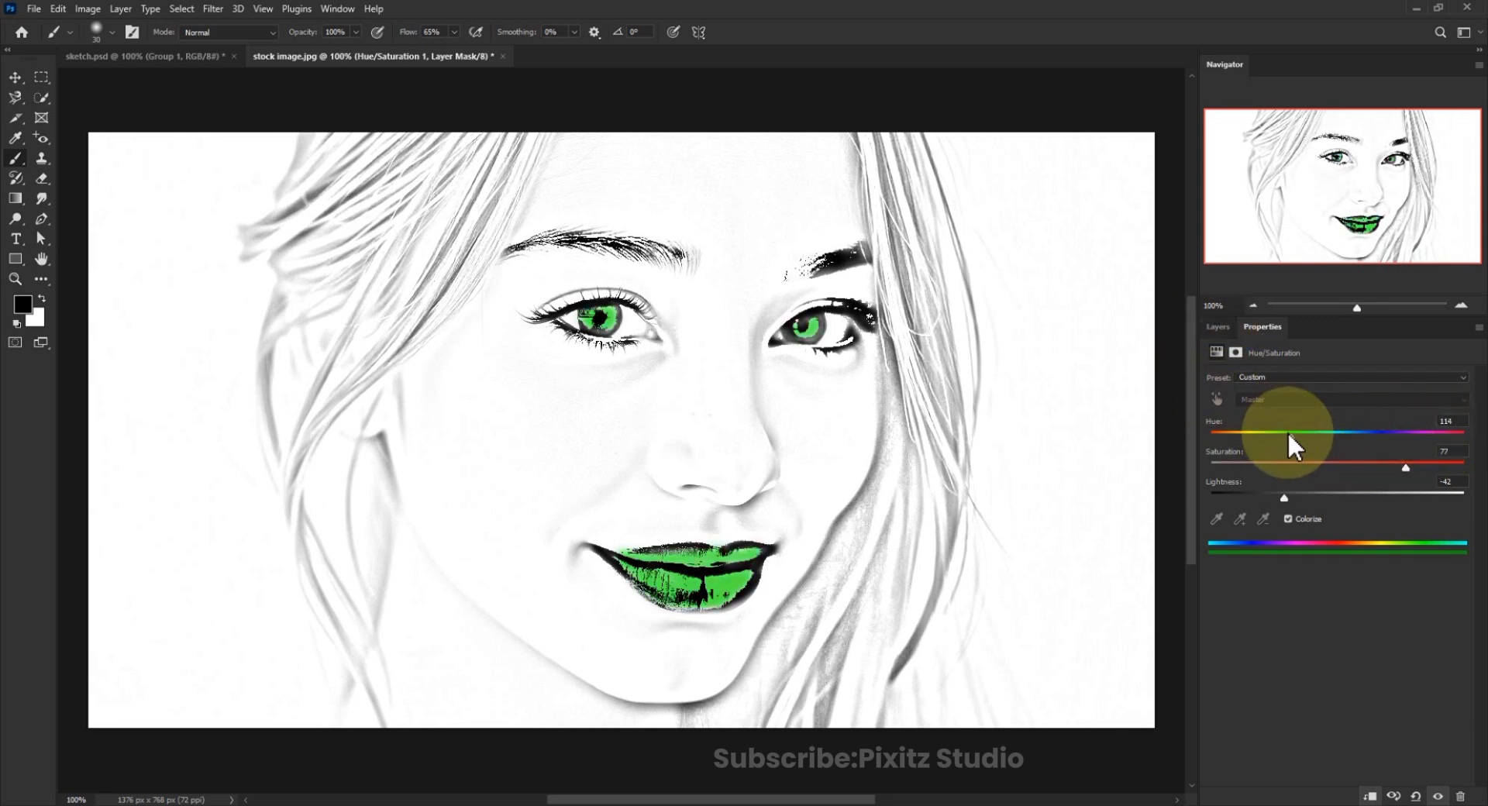
left_click_drag(1280, 436, 1259, 438)
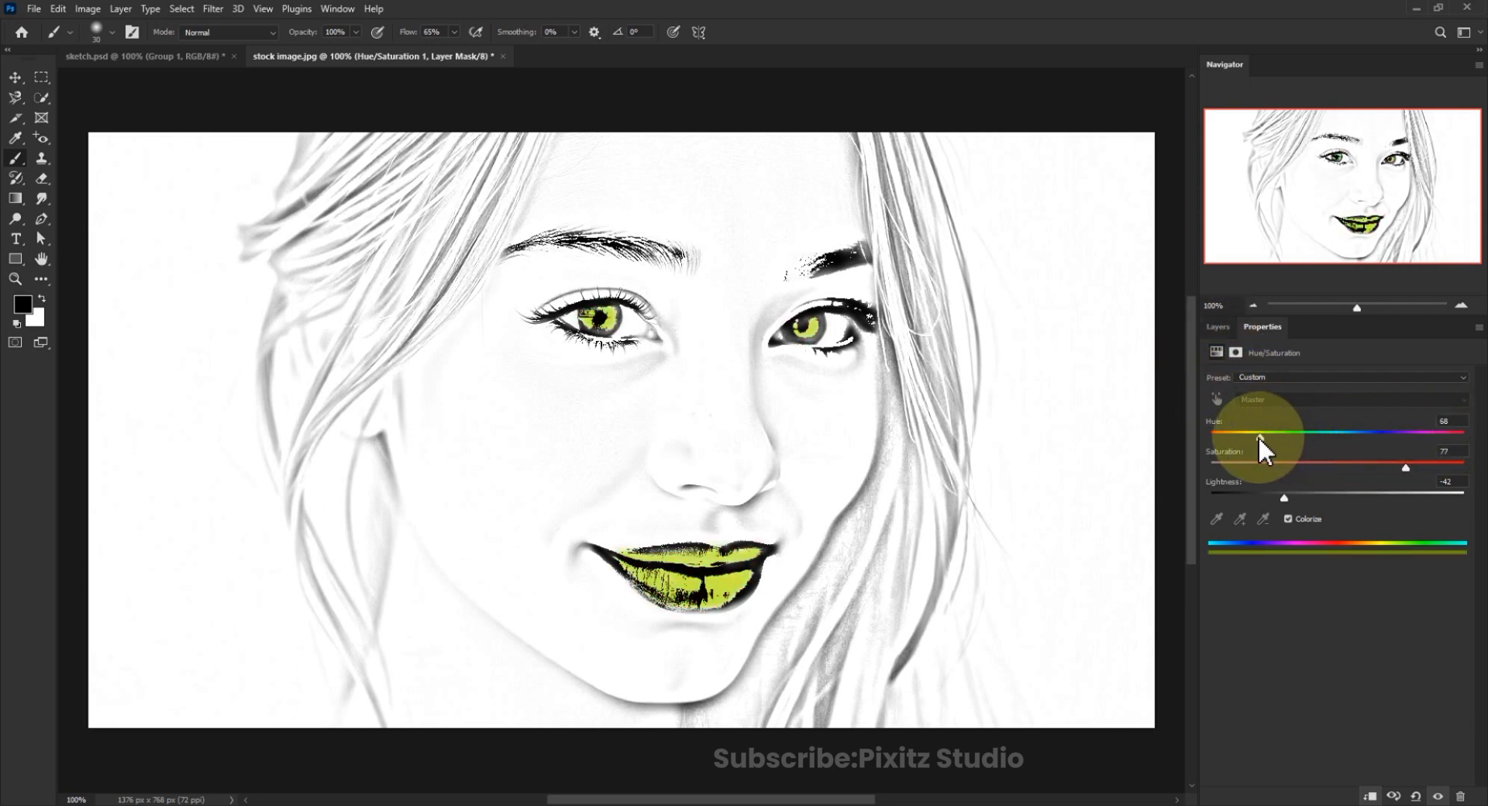
left_click(1217, 325)
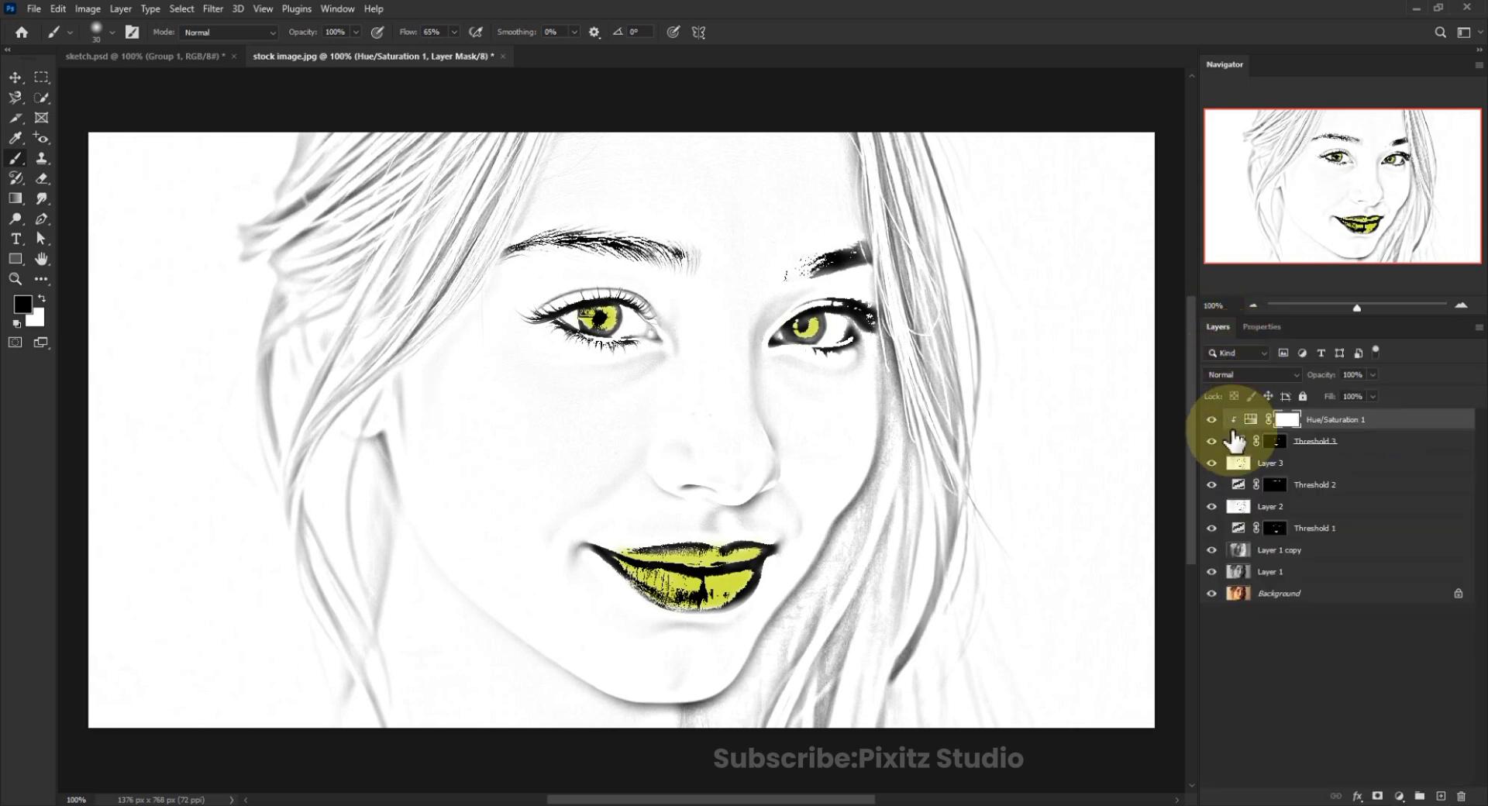
Paint the yellow off the lips in the Threshold 3 mask, leaving only the irises yellow
left_click(1274, 441)
mouse_move(710, 546)
left_mouse_down()
mouse_move(688, 576)
mouse_move(738, 559)
mouse_move(688, 558)
mouse_move(709, 558)
left_mouse_up()
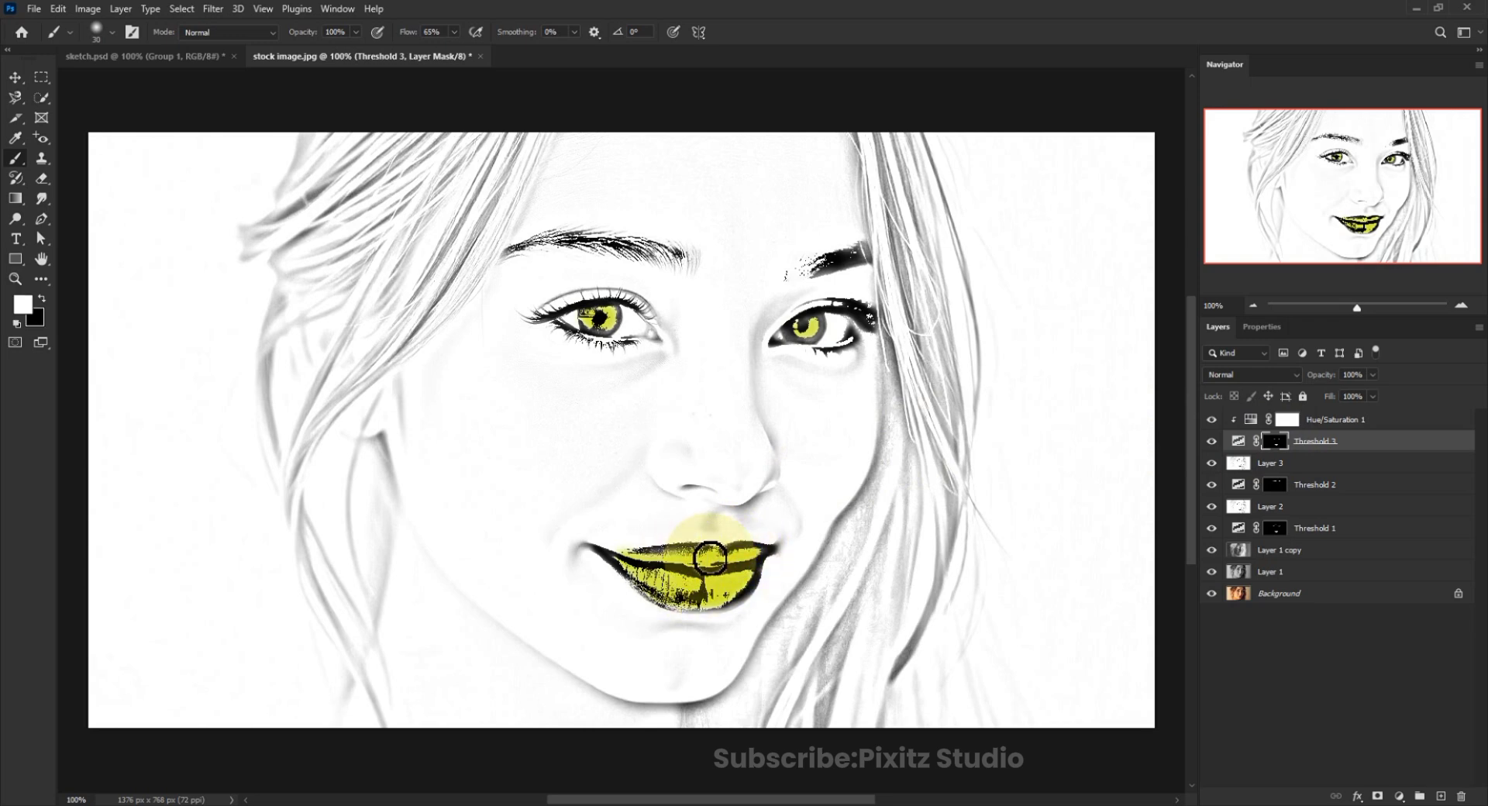
mouse_move(709, 558)
left_mouse_down()
mouse_move(744, 555)
mouse_move(704, 559)
mouse_move(773, 548)
mouse_move(671, 612)
mouse_move(761, 568)
mouse_move(671, 592)
mouse_move(696, 572)
mouse_move(670, 583)
mouse_move(685, 557)
mouse_move(637, 577)
mouse_move(670, 546)
mouse_move(613, 560)
mouse_move(715, 581)
mouse_move(617, 565)
mouse_move(672, 570)
mouse_move(627, 581)
mouse_move(674, 544)
mouse_move(600, 544)
mouse_move(688, 606)
mouse_move(640, 606)
mouse_move(759, 566)
left_mouse_up()
key("v")
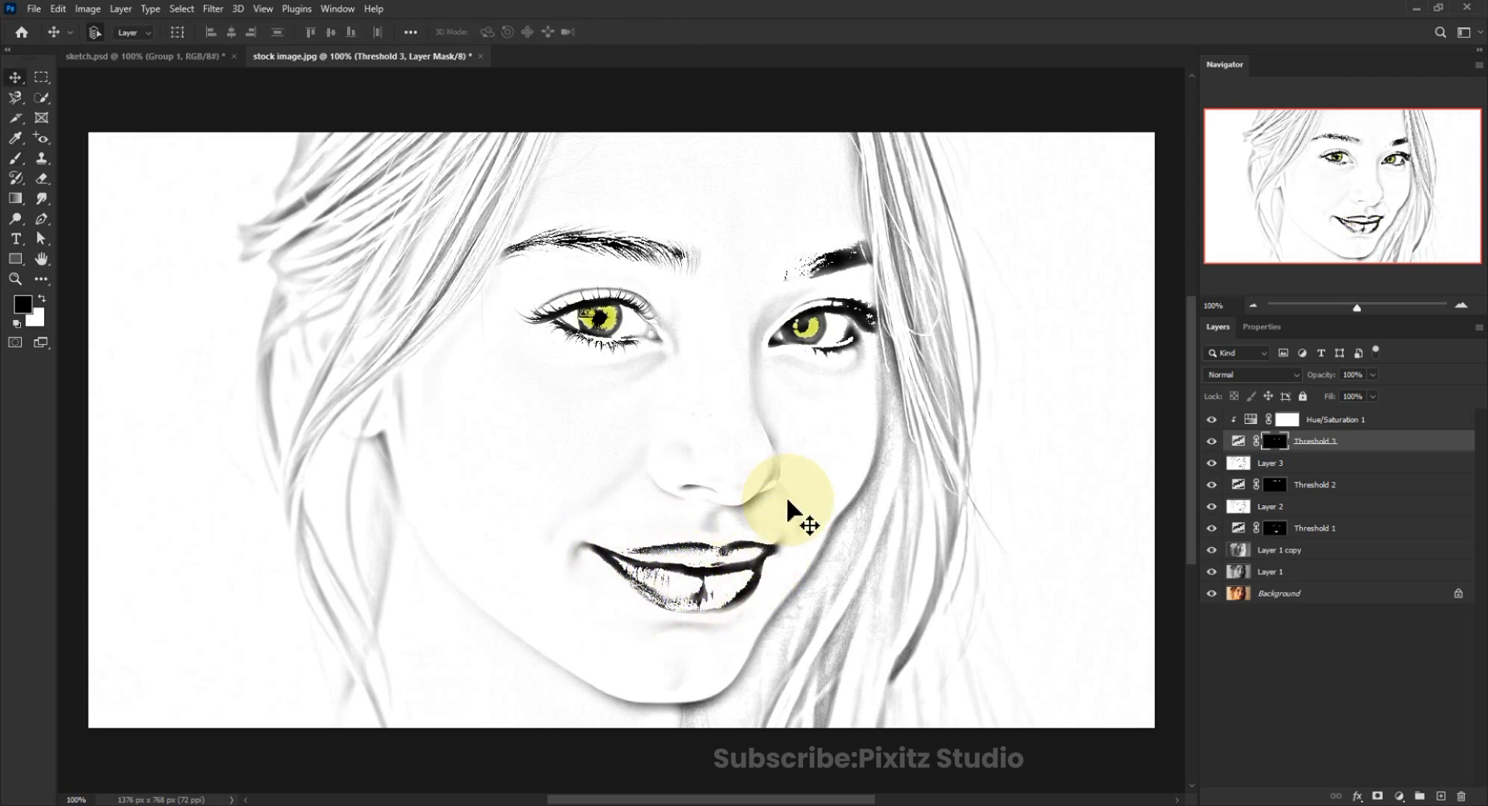
Create a new Layer 4 above Hue/Saturation 1
left_click(1429, 421)
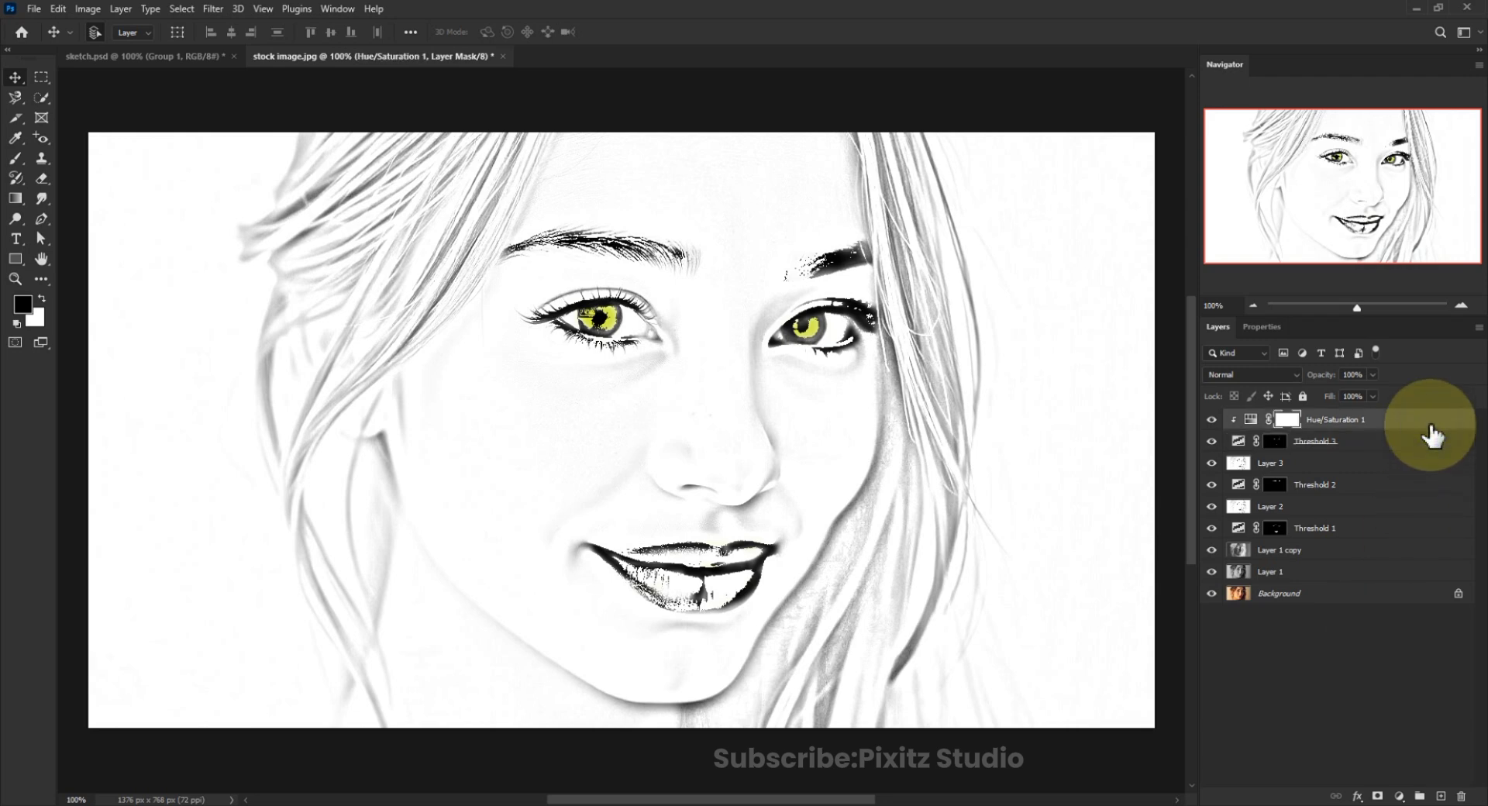
left_click(1440, 796)
key("x")
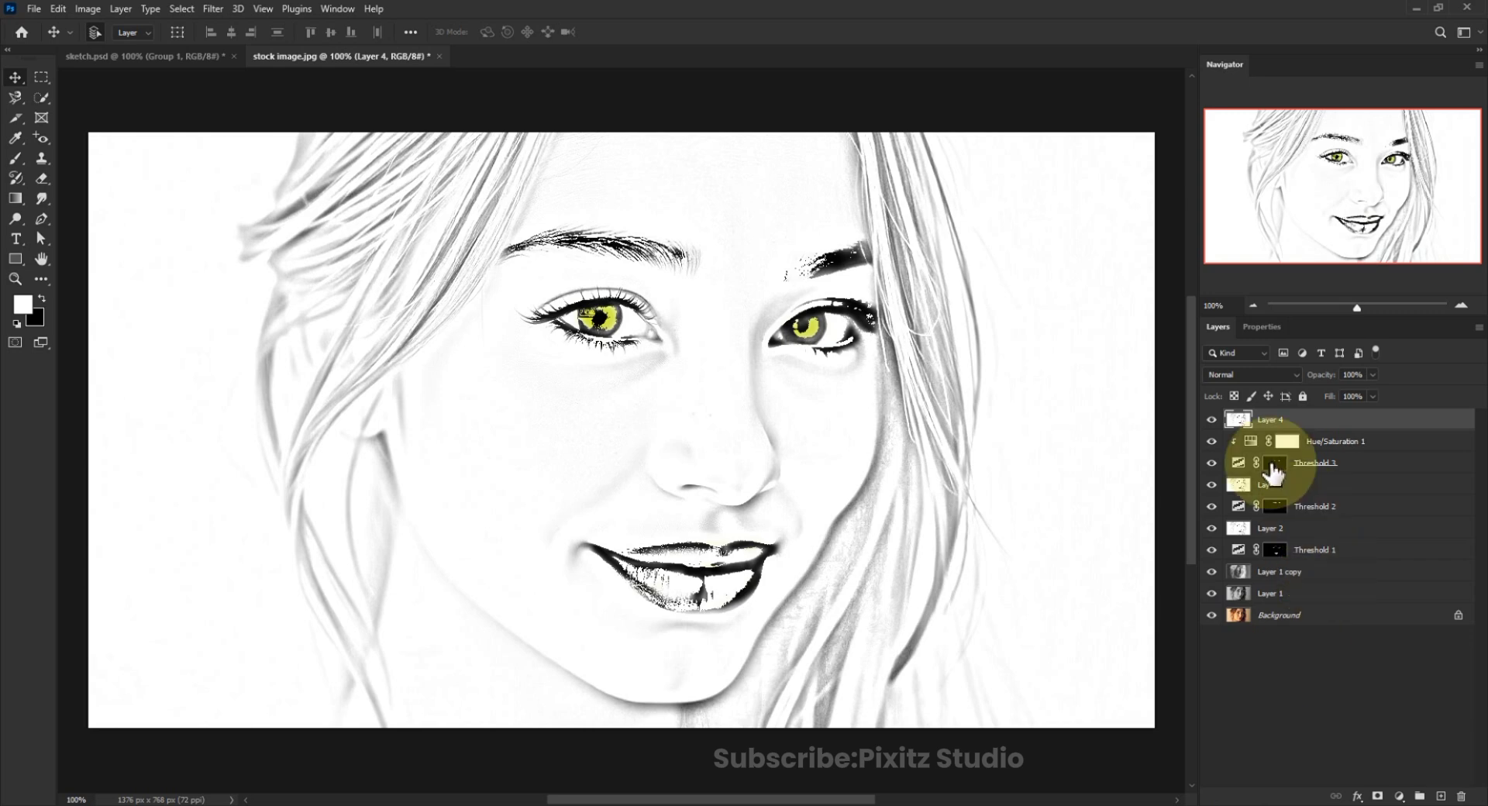
Add a Threshold adjustment above Layer 4 with the level raised to 255
left_click(1395, 796)
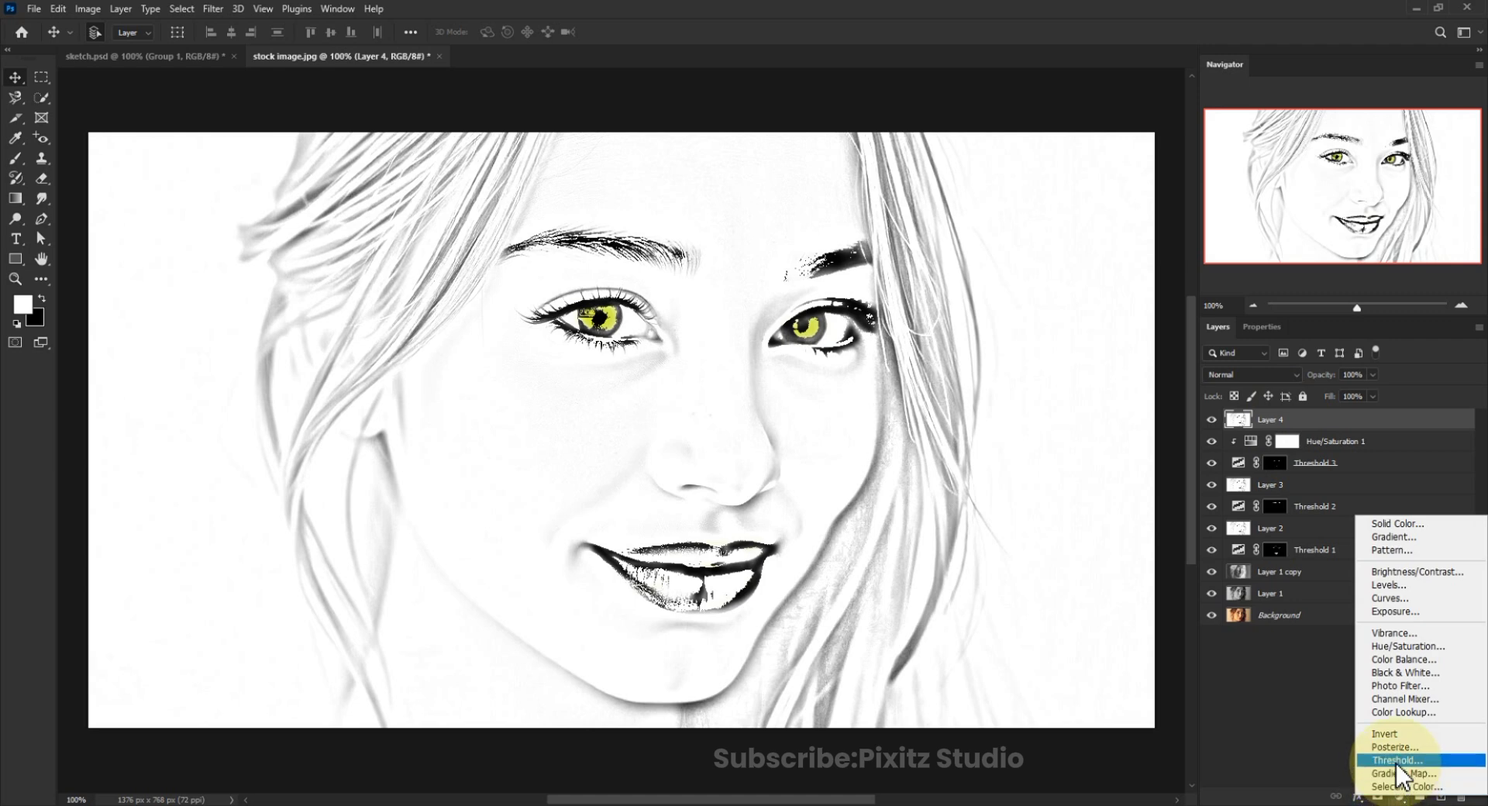
left_click(1403, 779)
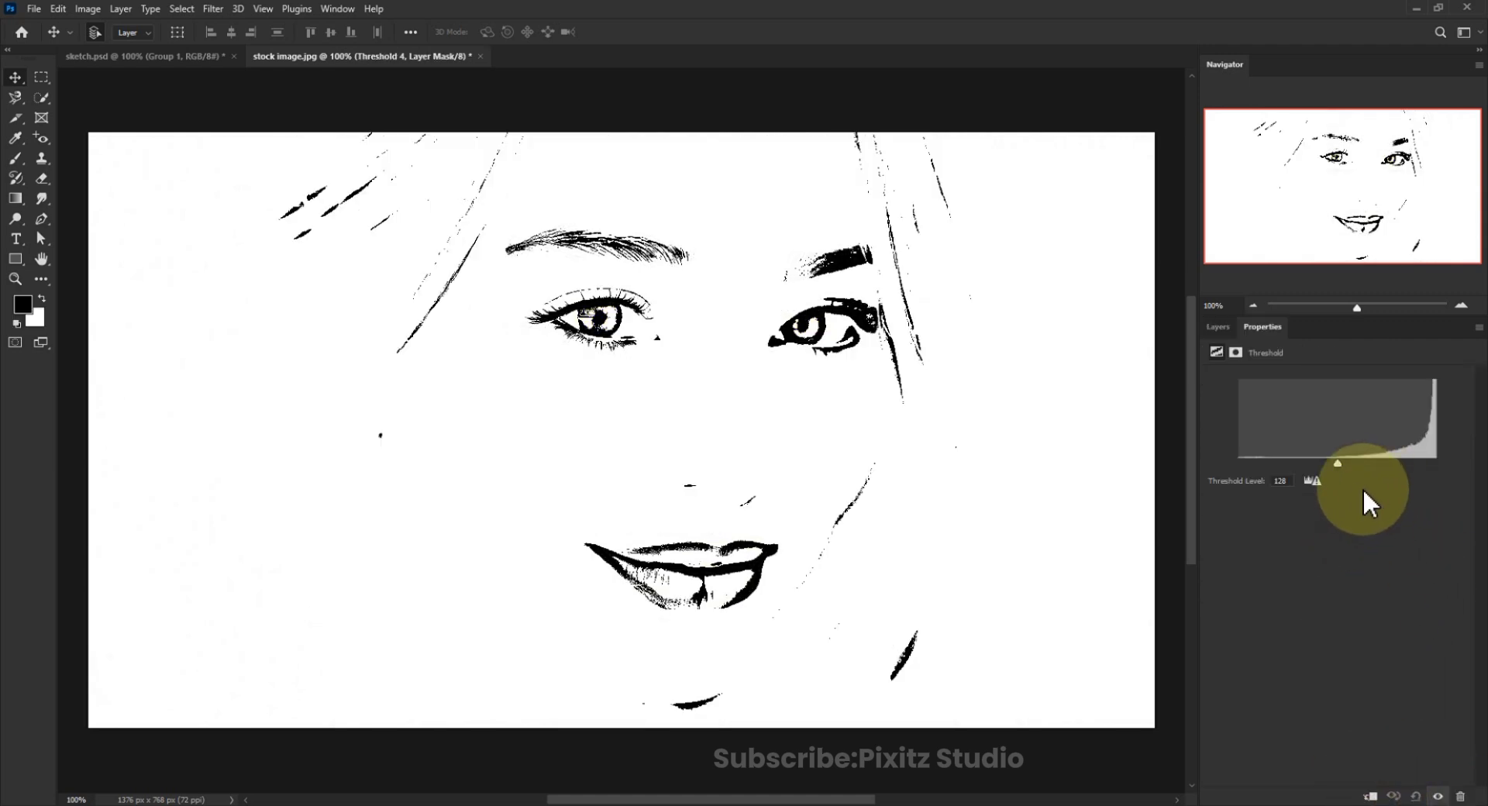
left_click_drag(1343, 466, 1446, 457)
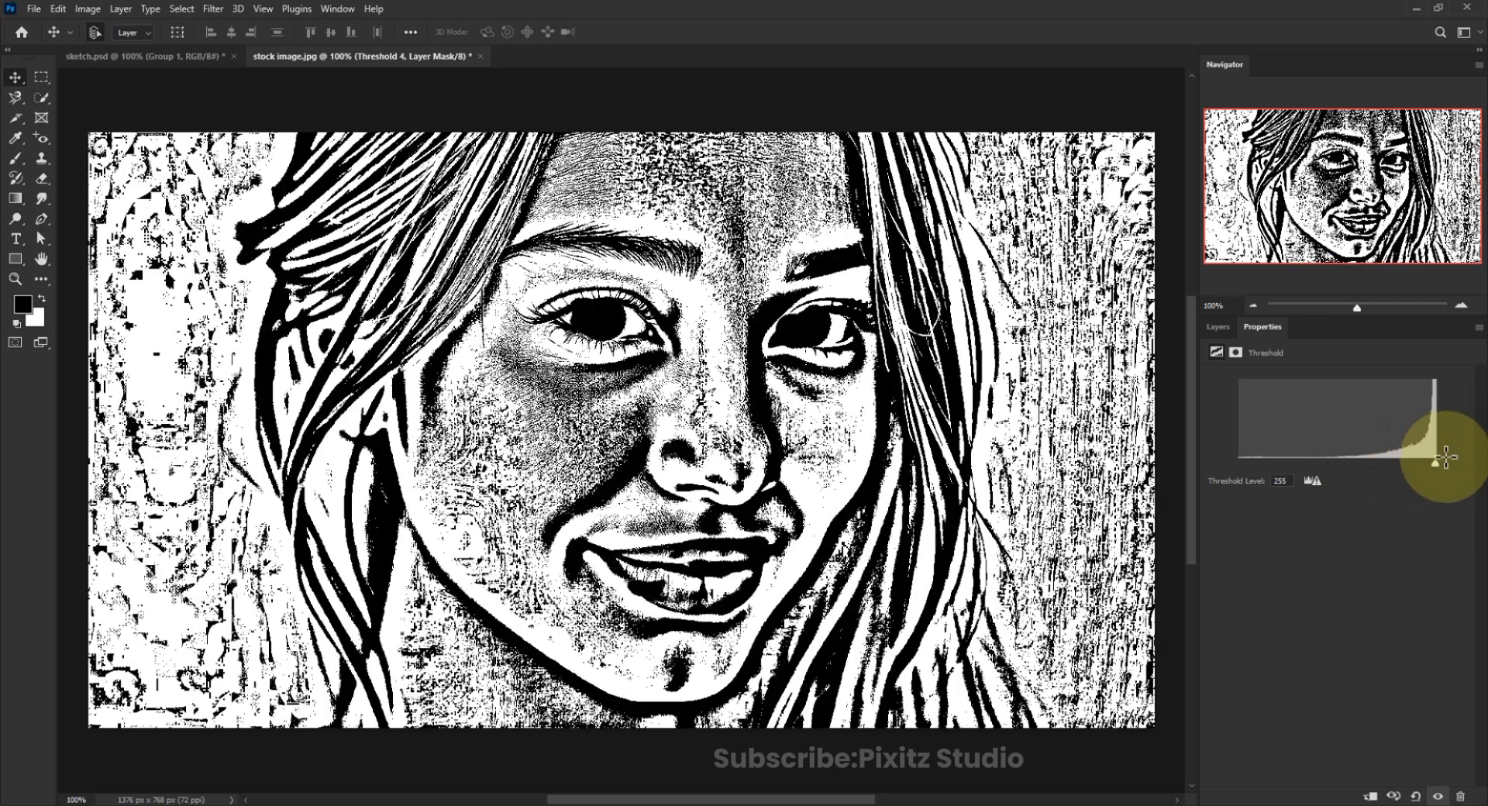
Add a colorized Hue/Saturation 2 layer at Hue 0, Saturation 100, Lightness -33
left_click(1222, 323)
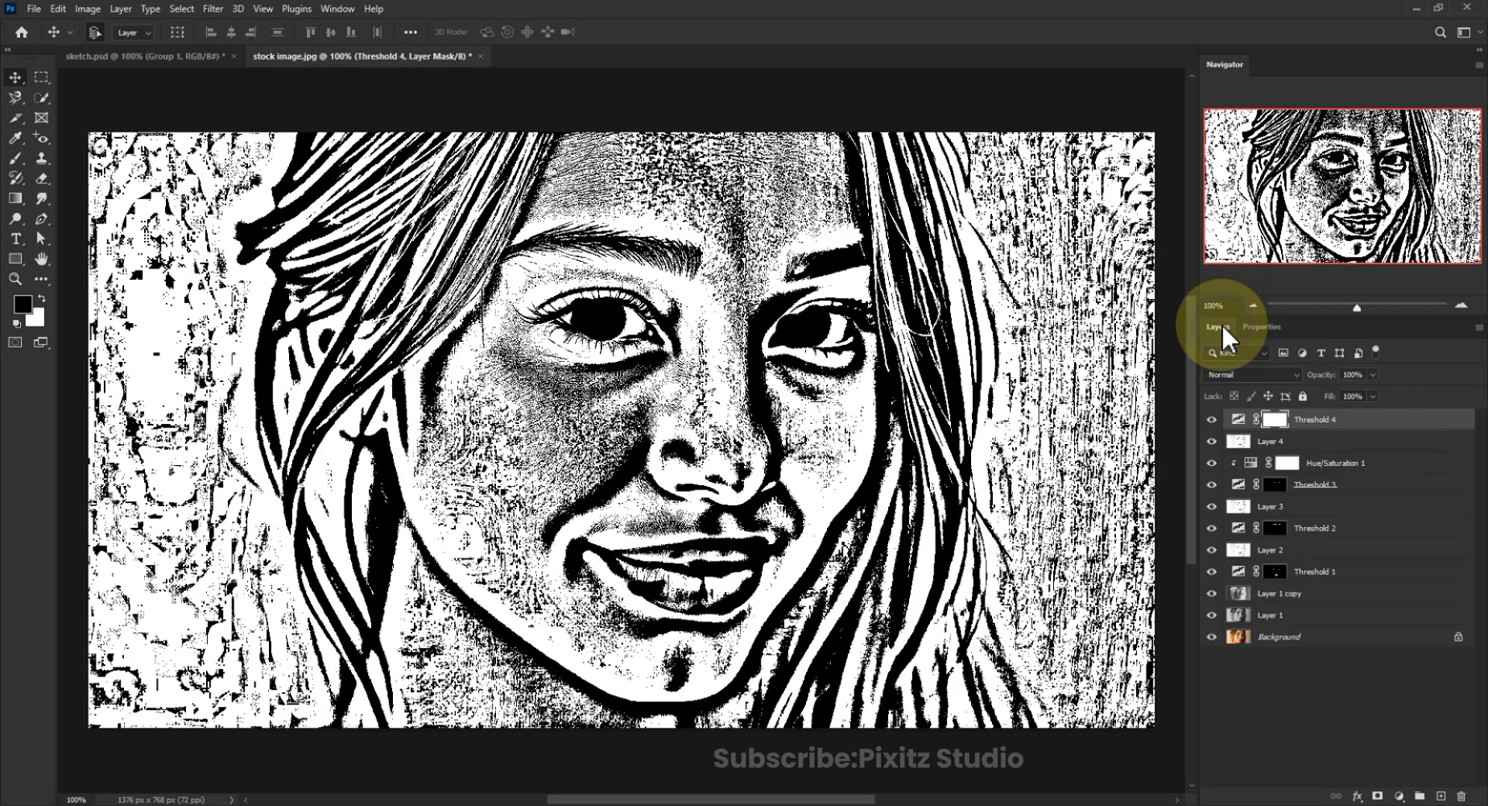
left_click(1399, 796)
left_click(1411, 639)
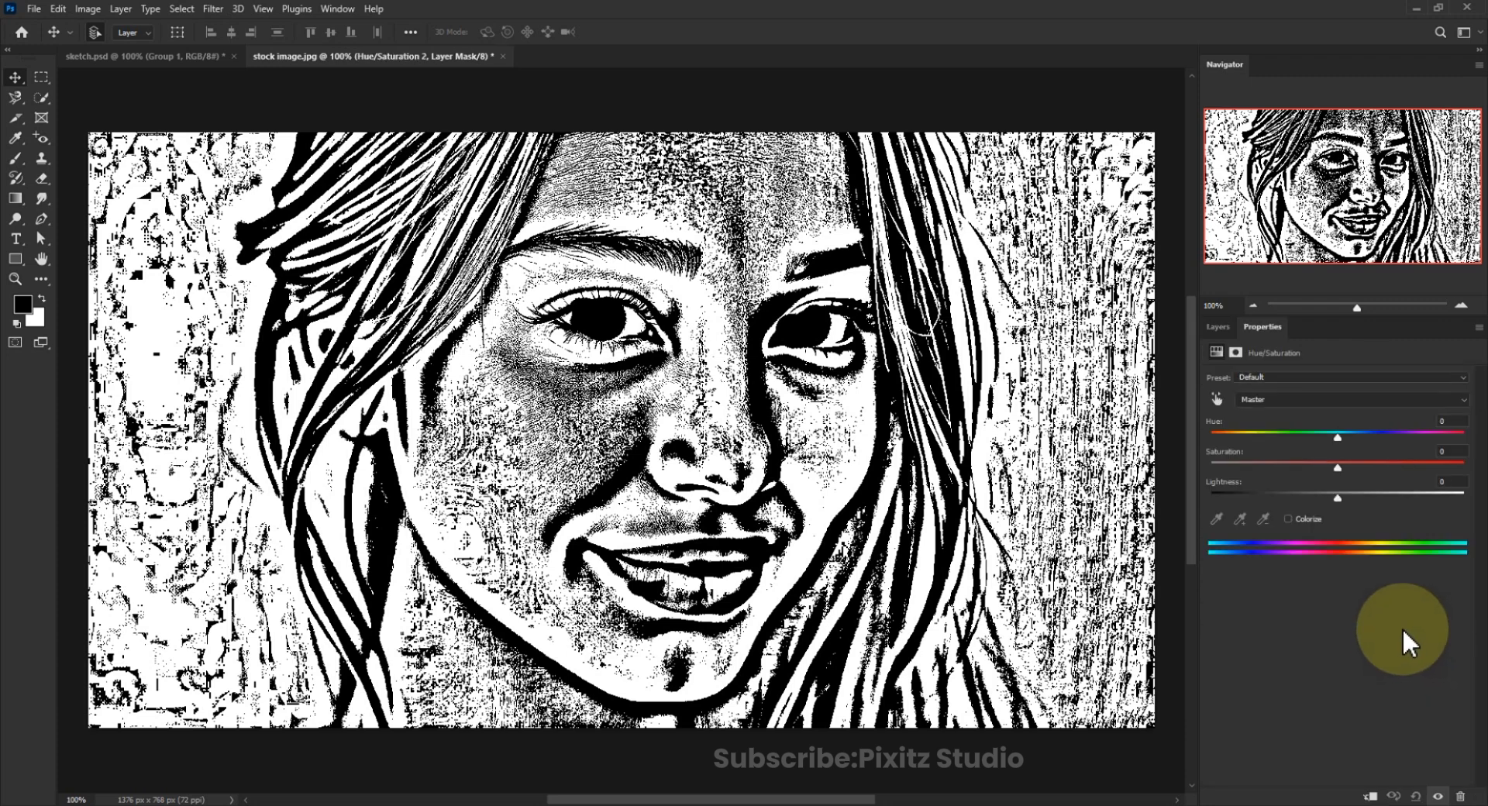
left_click(1307, 519)
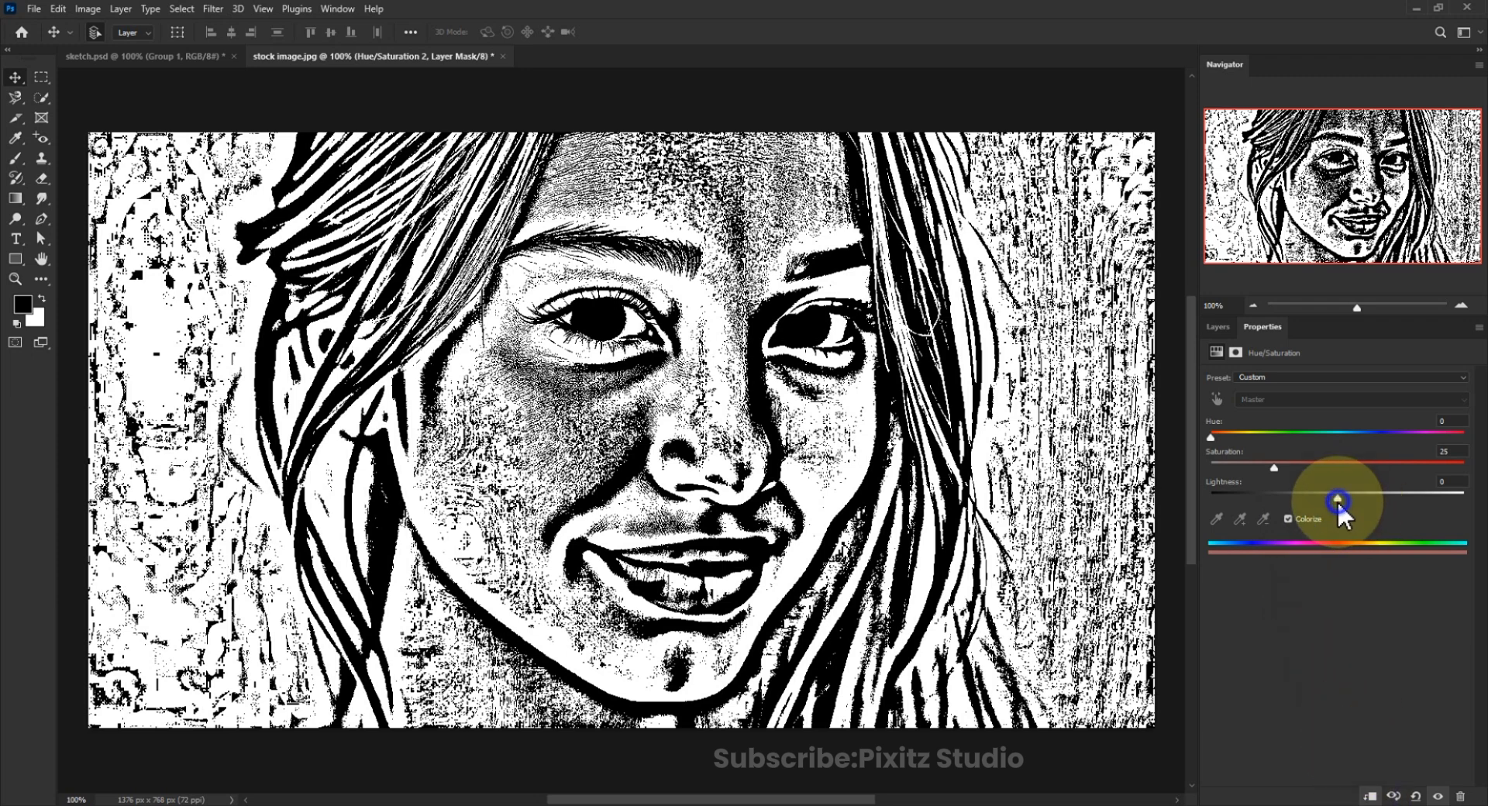
left_click_drag(1337, 499, 1463, 467)
mouse_move(1214, 437)
left_mouse_down()
mouse_move(1469, 437)
mouse_move(1198, 436)
left_mouse_up()
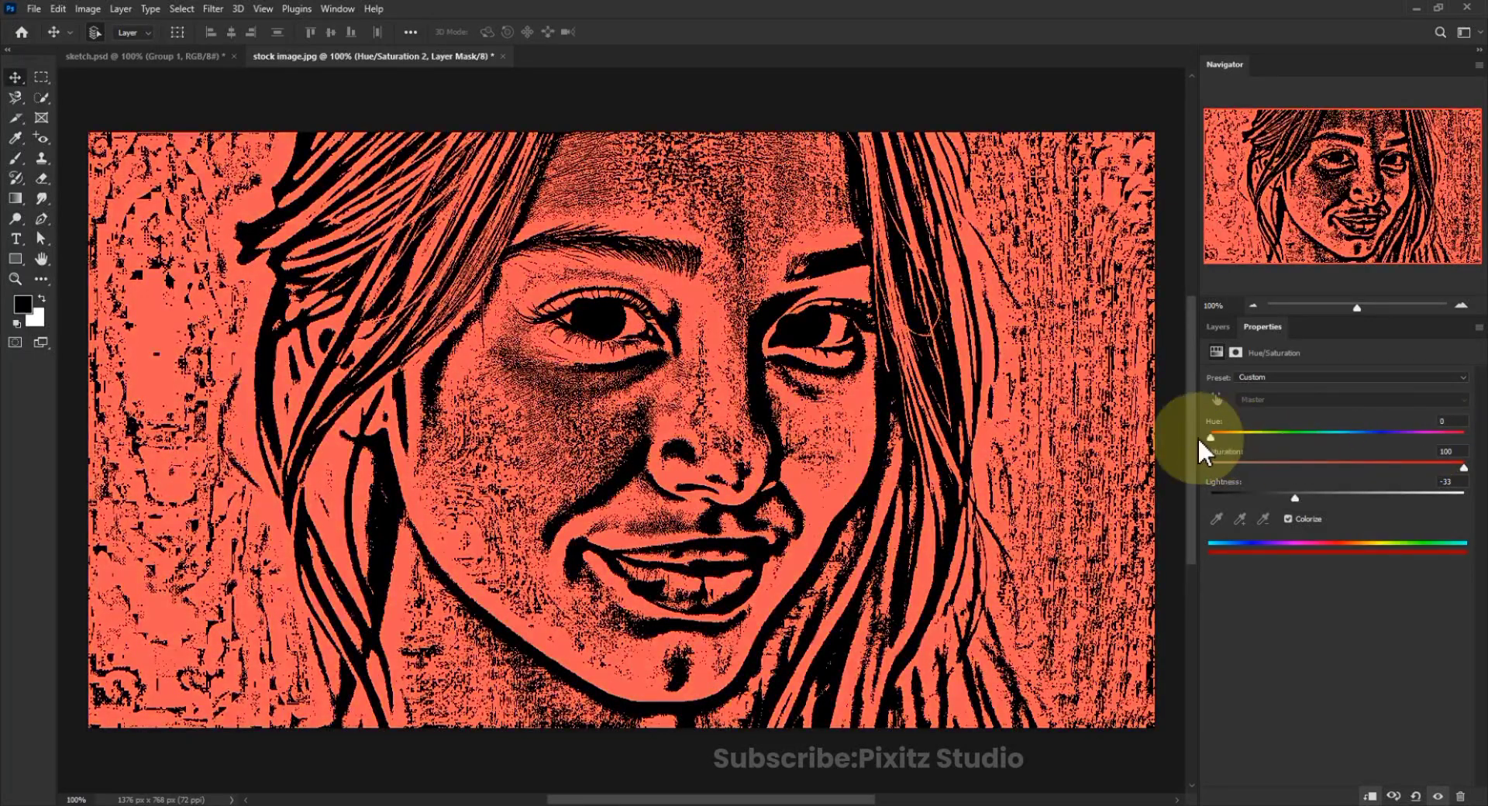
left_click(1214, 326)
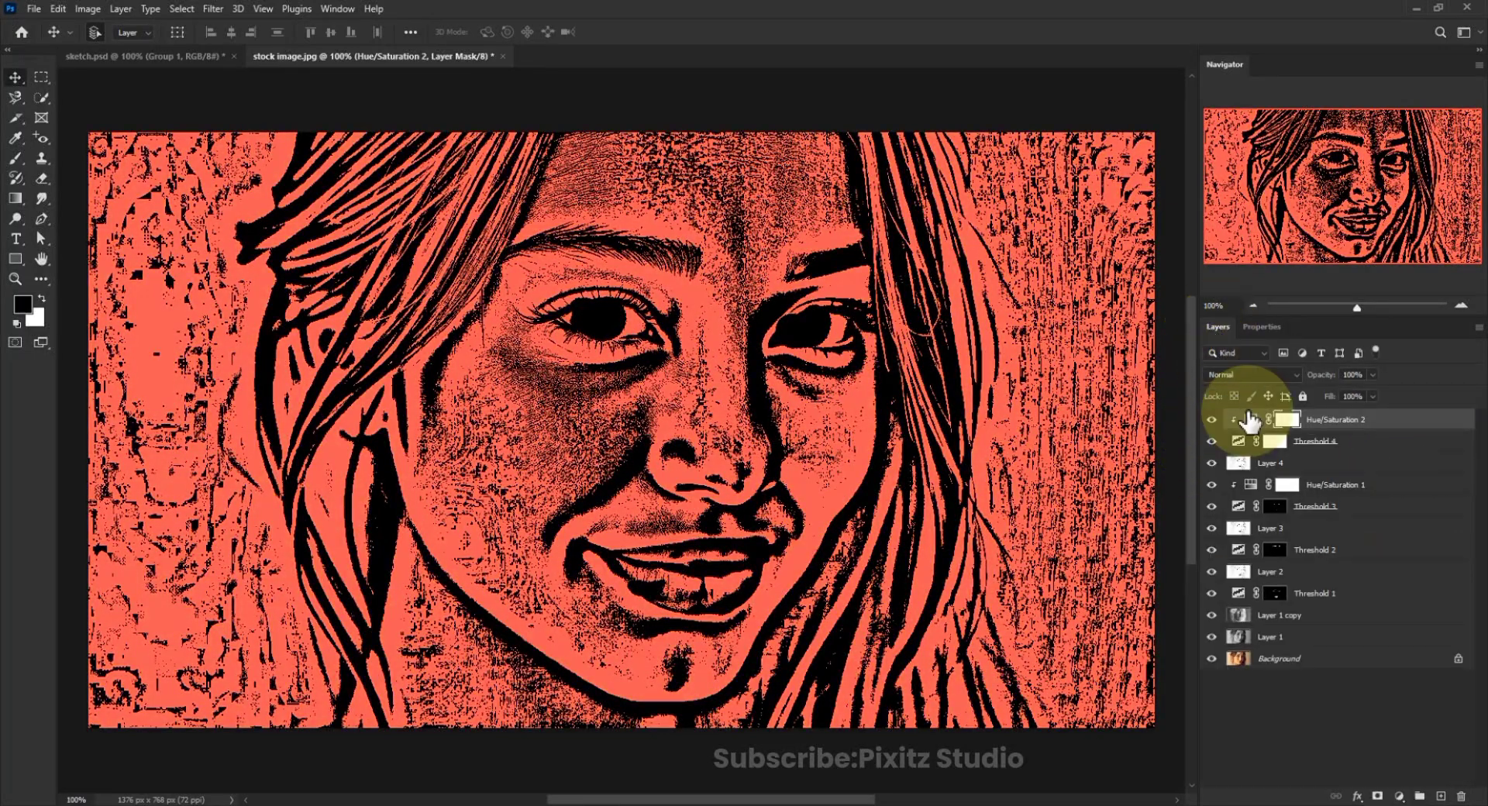
Invert the Threshold 4 mask and paint white over the lips to reveal the red
left_click(1272, 442)
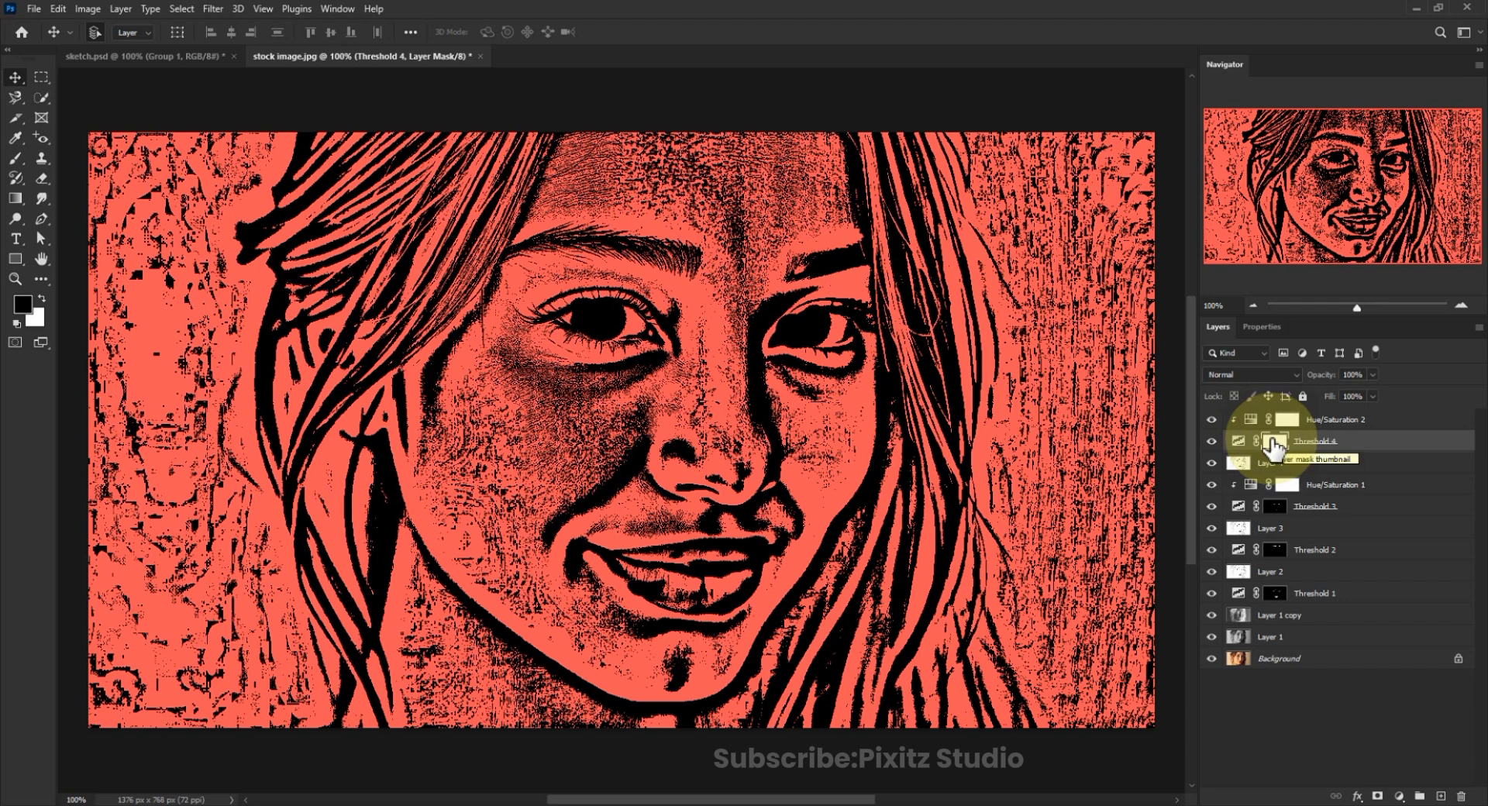
key("ctrl+i")
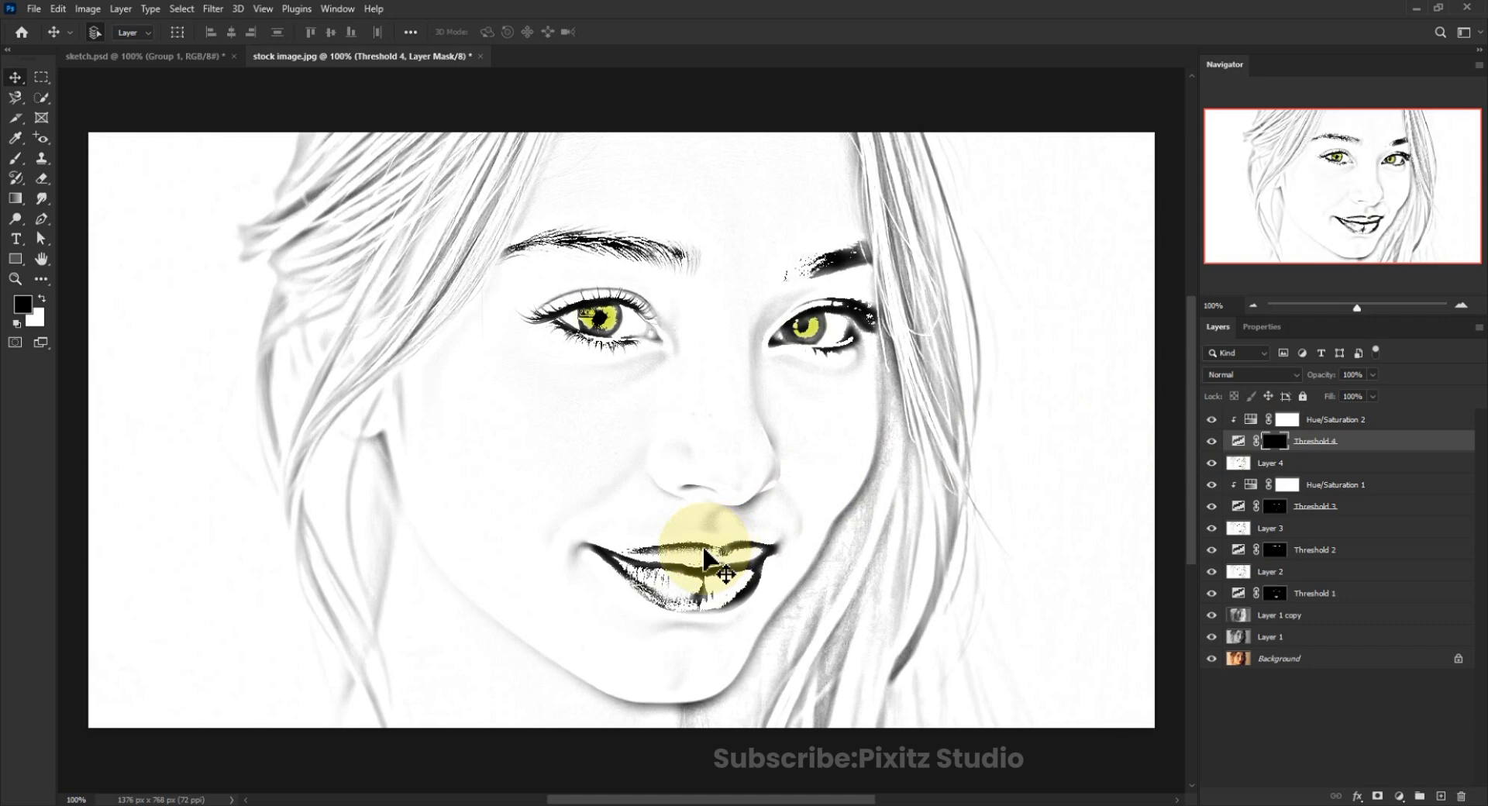
key("b")
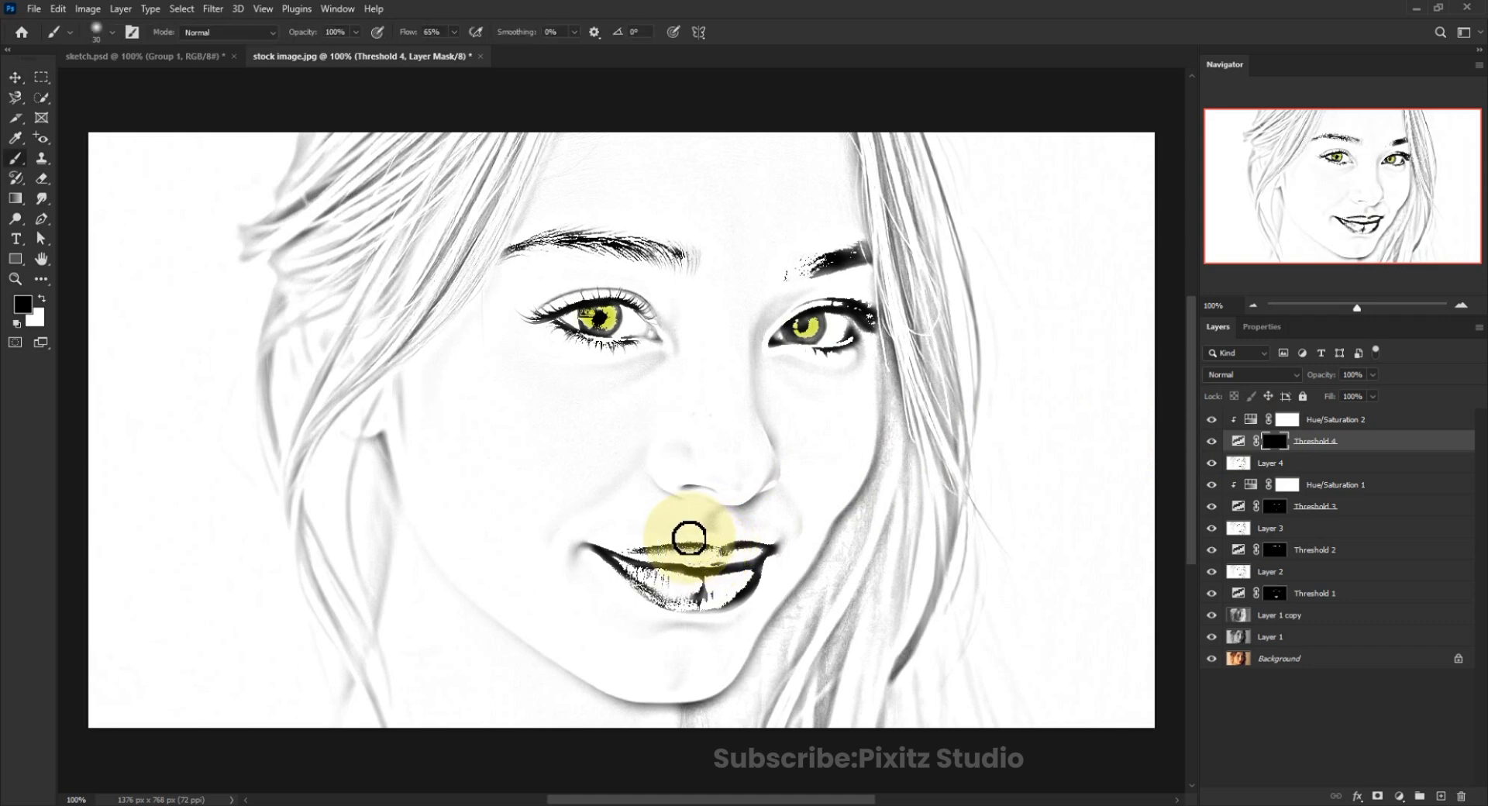
key("x")
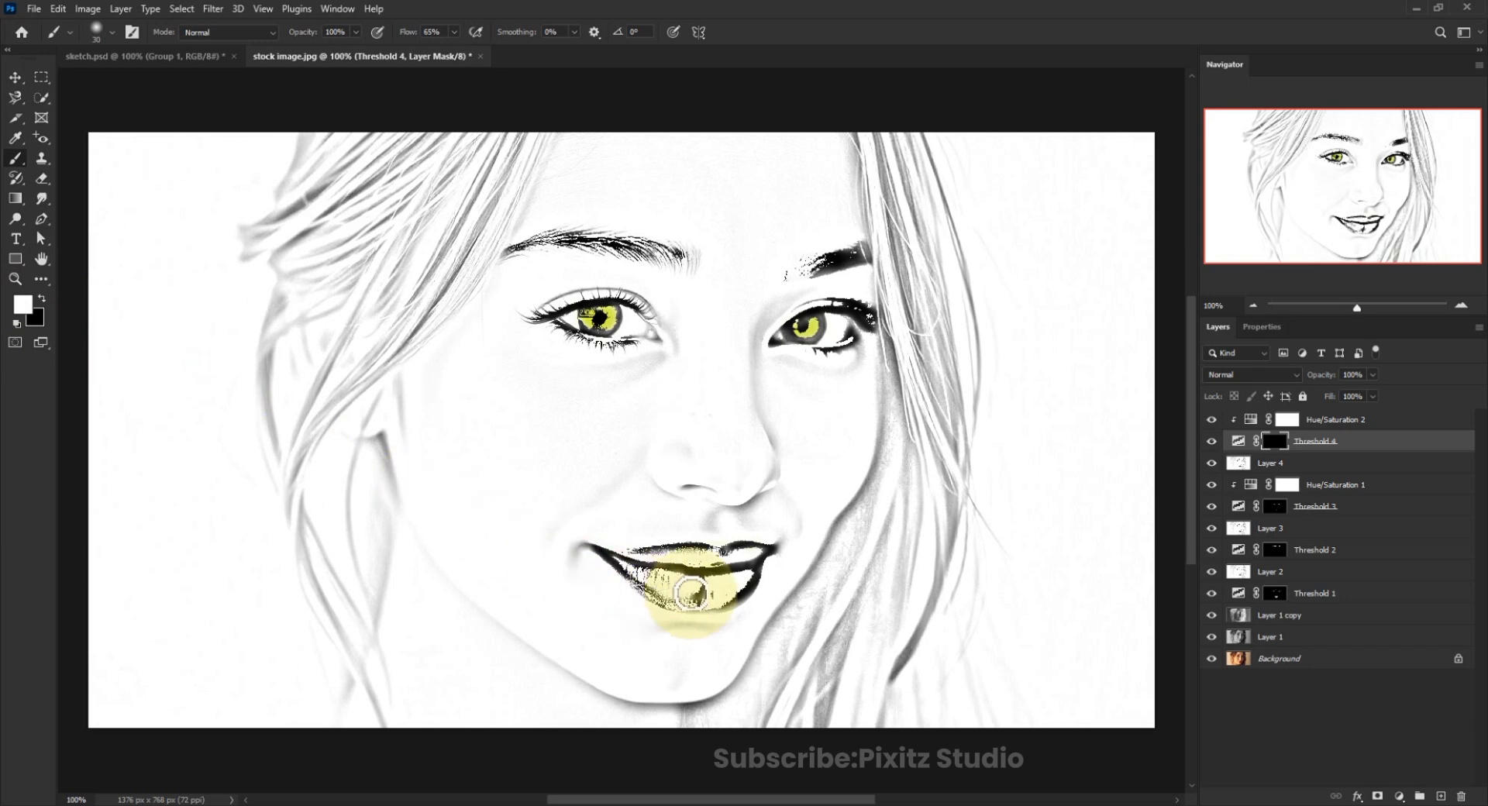
mouse_move(754, 560)
left_mouse_down()
mouse_move(616, 562)
mouse_move(712, 592)
mouse_move(751, 570)
mouse_move(657, 573)
mouse_move(728, 590)
mouse_move(703, 600)
mouse_move(638, 575)
mouse_move(662, 595)
mouse_move(737, 594)
mouse_move(674, 600)
mouse_move(712, 602)
mouse_move(731, 592)
mouse_move(662, 597)
mouse_move(624, 563)
mouse_move(756, 553)
mouse_move(644, 555)
mouse_move(692, 568)
left_mouse_up()
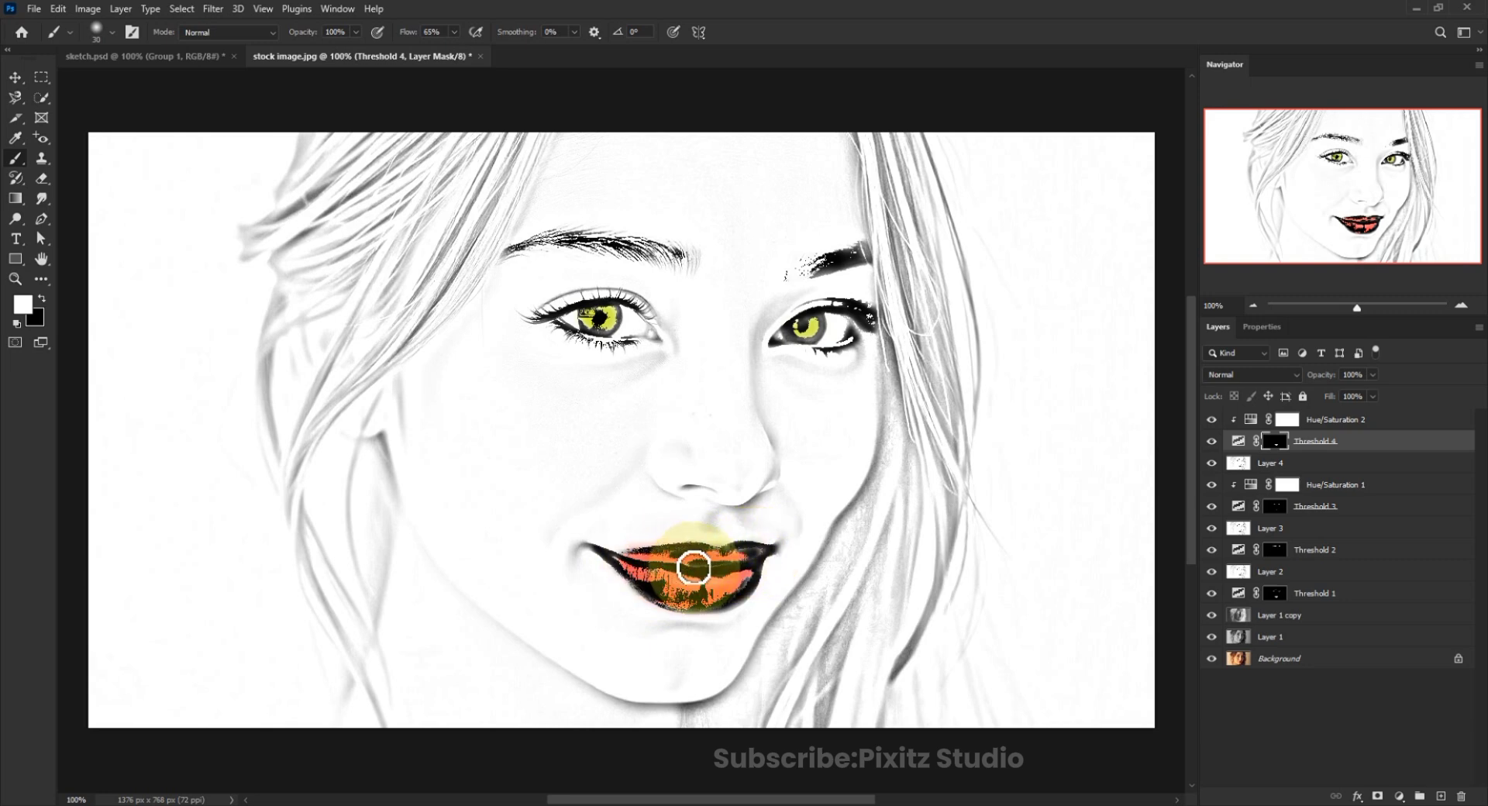
Paint black along the upper lip edge to remove red spilling past it
key("x")
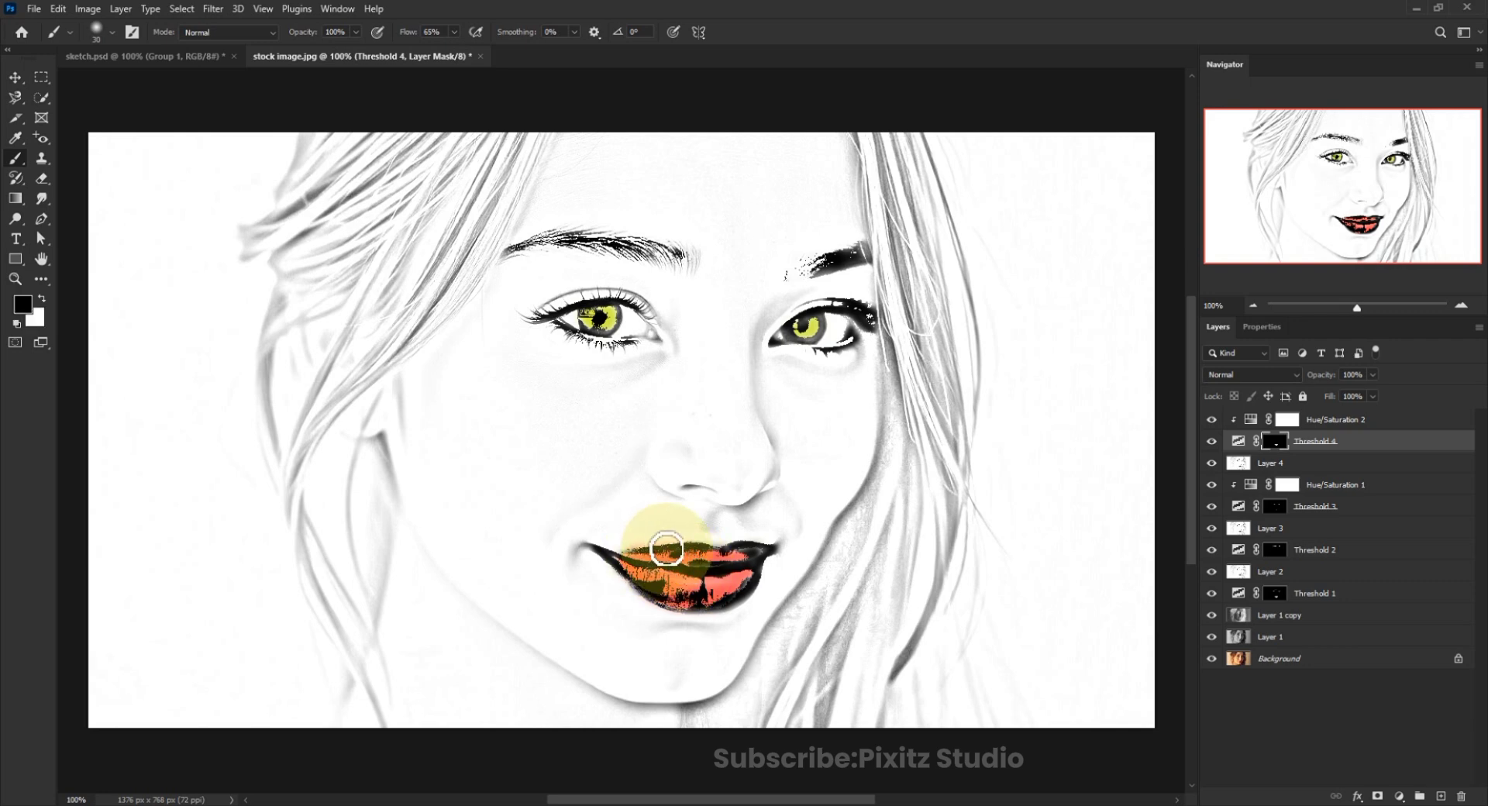
mouse_move(660, 535)
left_mouse_down()
mouse_move(618, 532)
mouse_move(780, 521)
left_mouse_up()
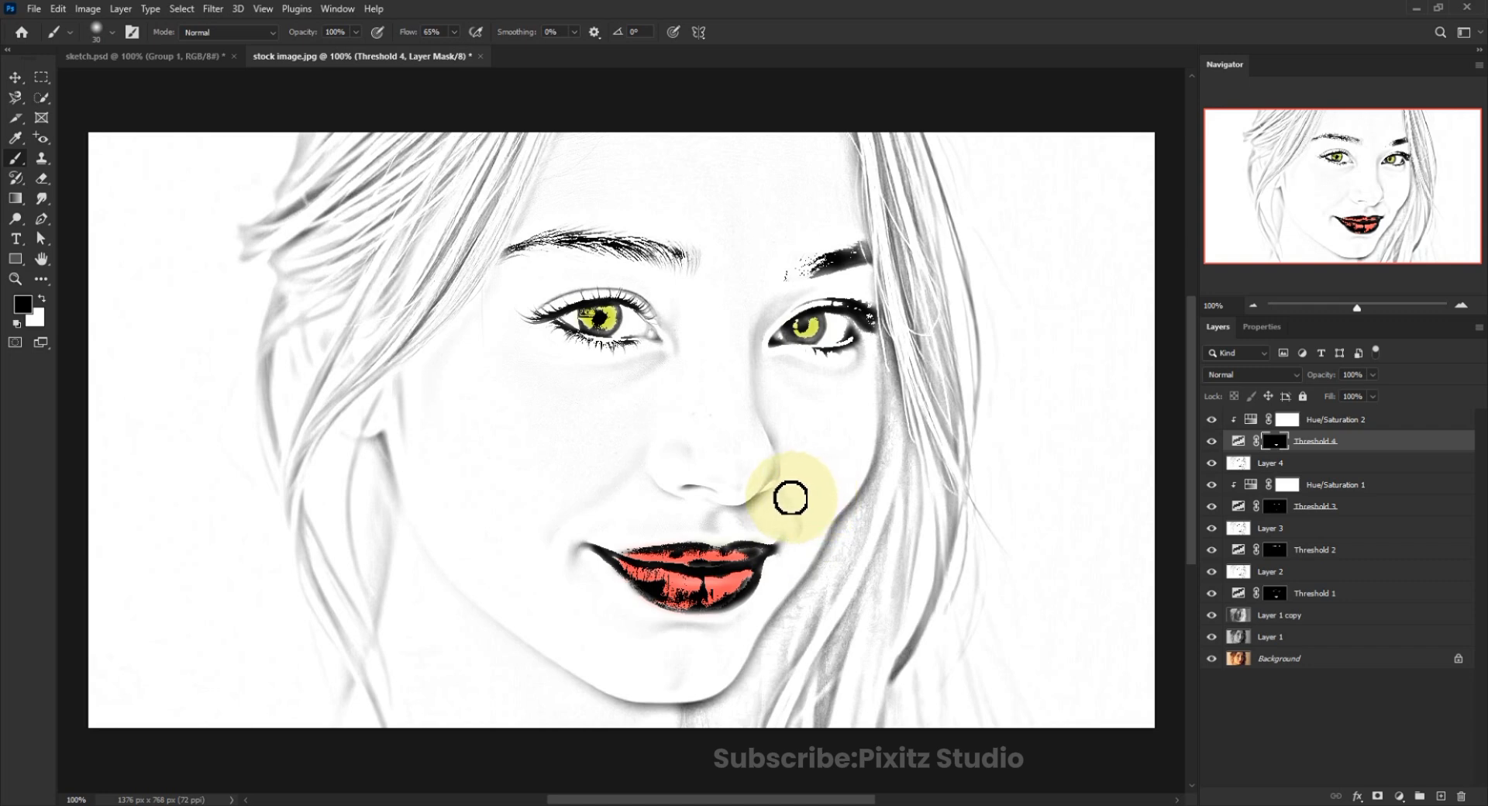
key("v")
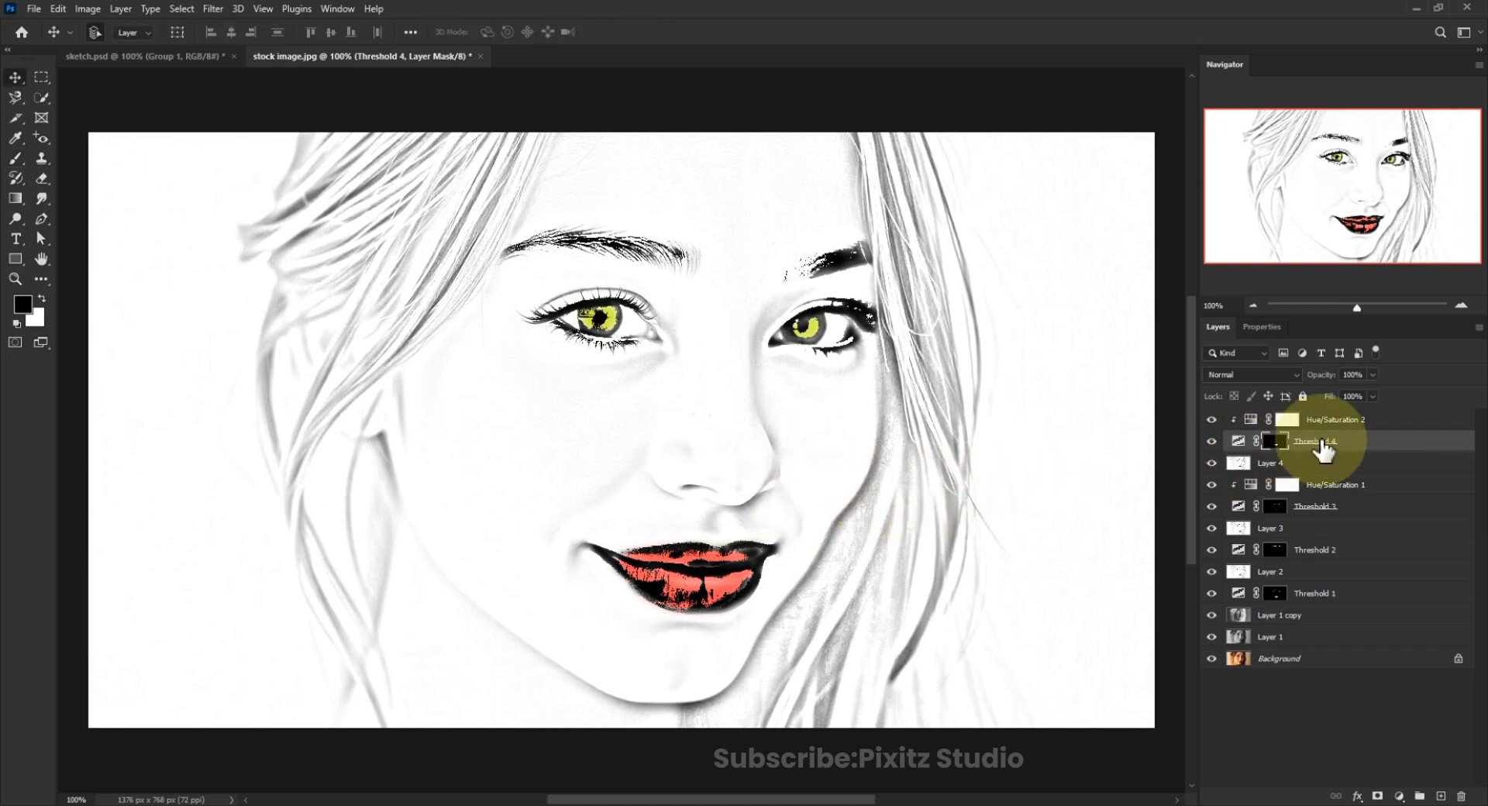
left_click(1347, 423)
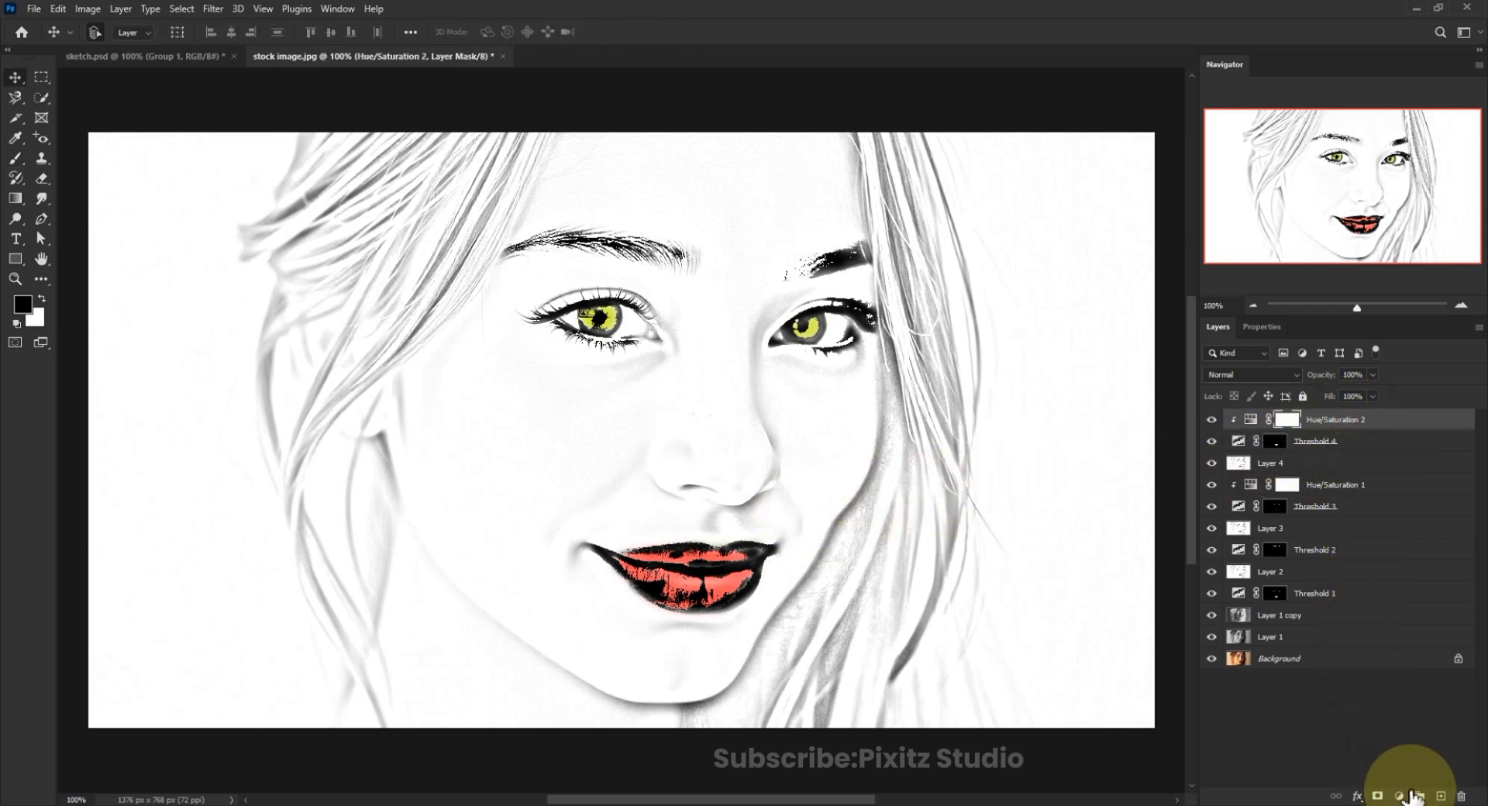
Stamp all visible layers into a new Layer 5 at the top of the stack
left_click(1439, 799)
key("x")
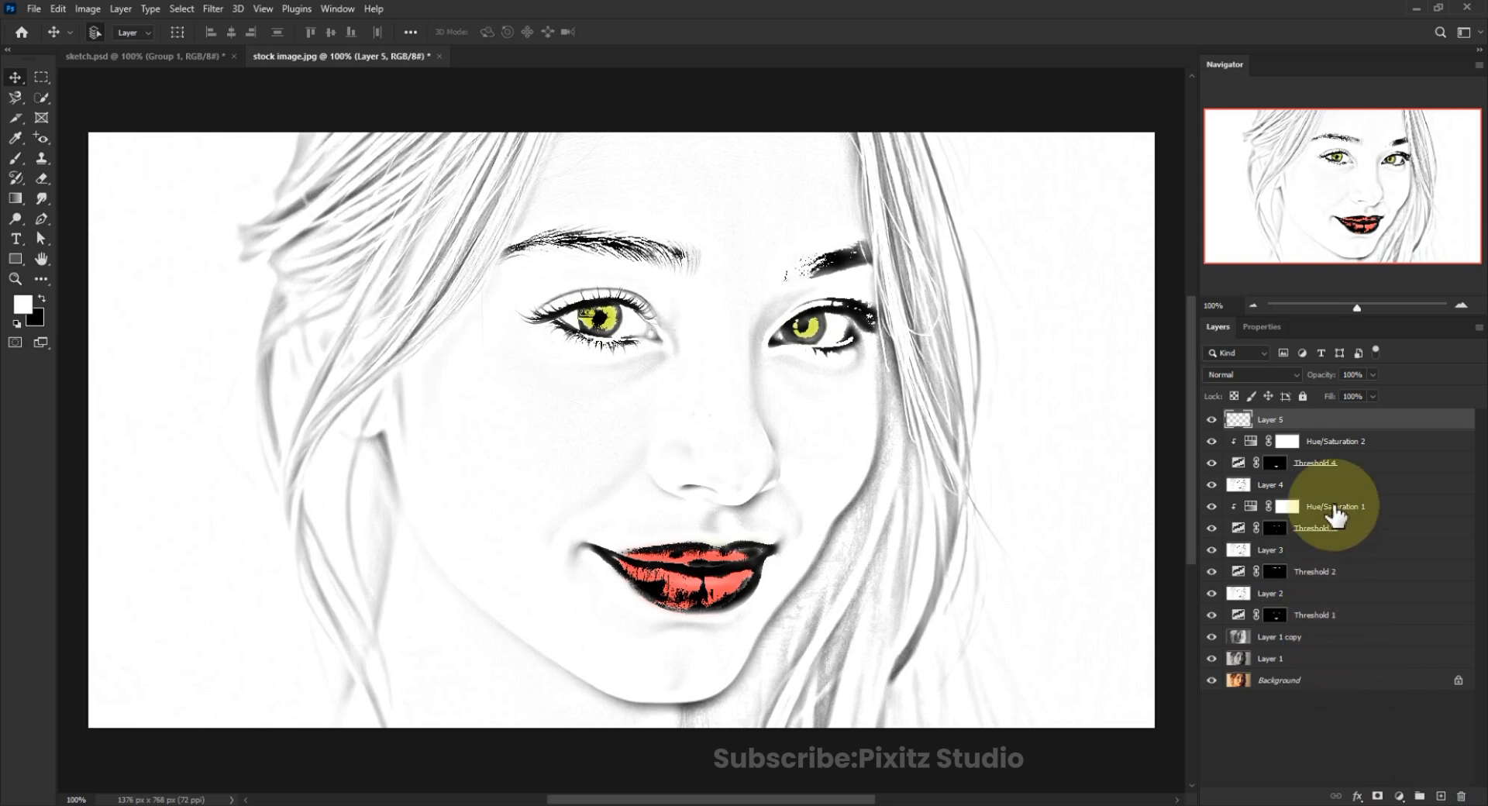
key("ctrl+alt+e")
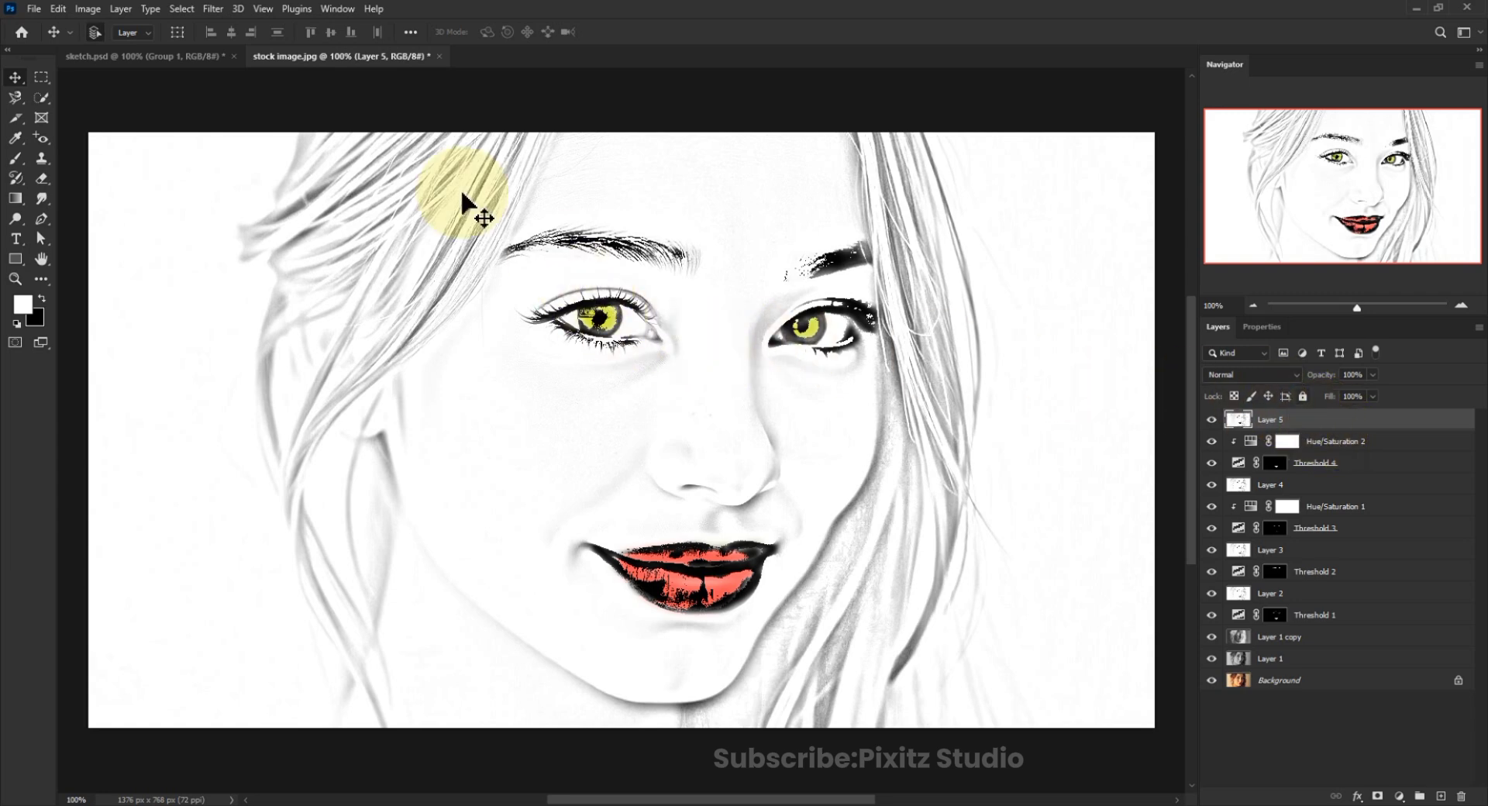
Apply Filter > Sharpen > Sharpen to Layer 5
left_click(214, 10)
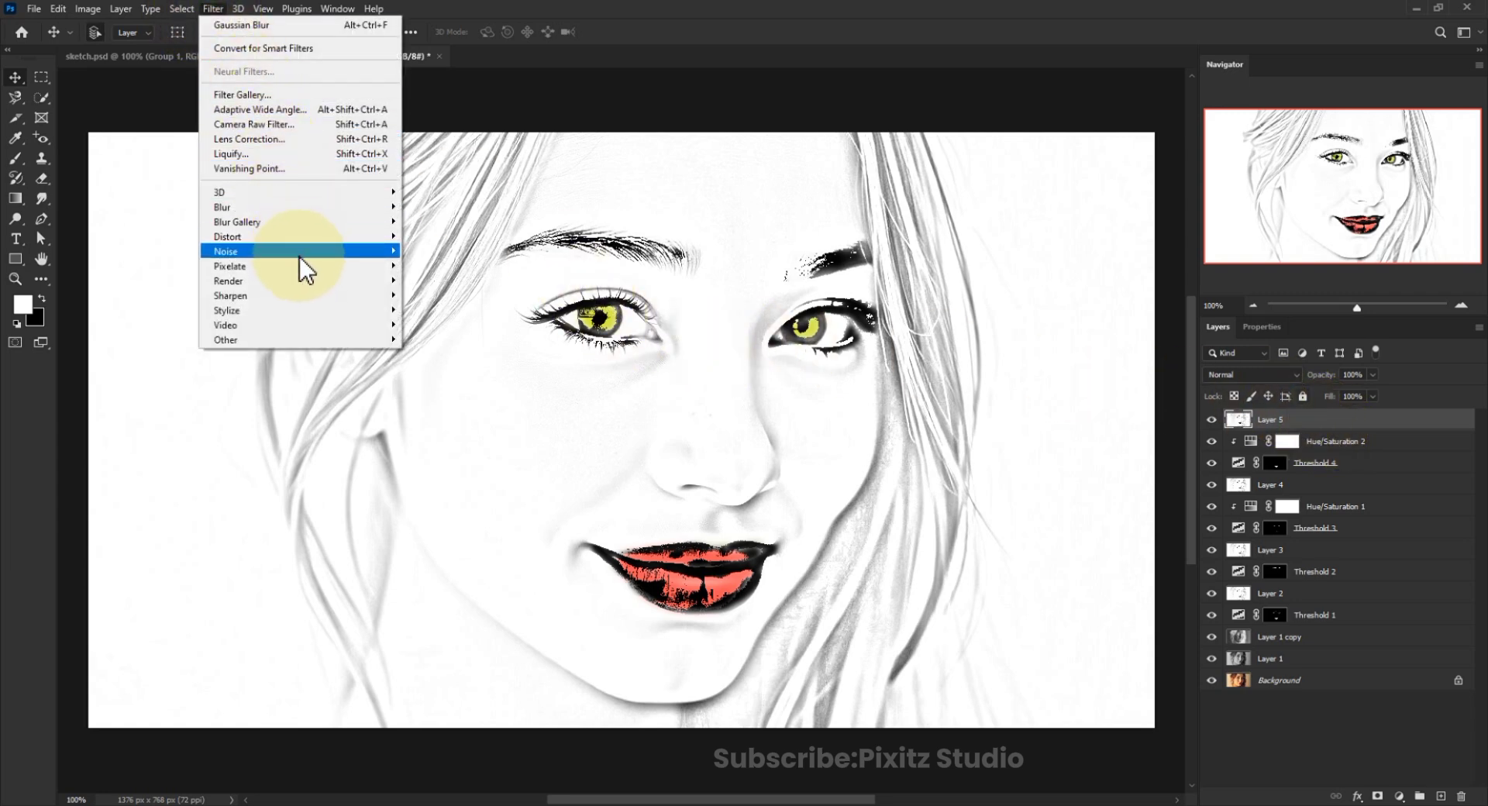
mouse_move(358, 284)
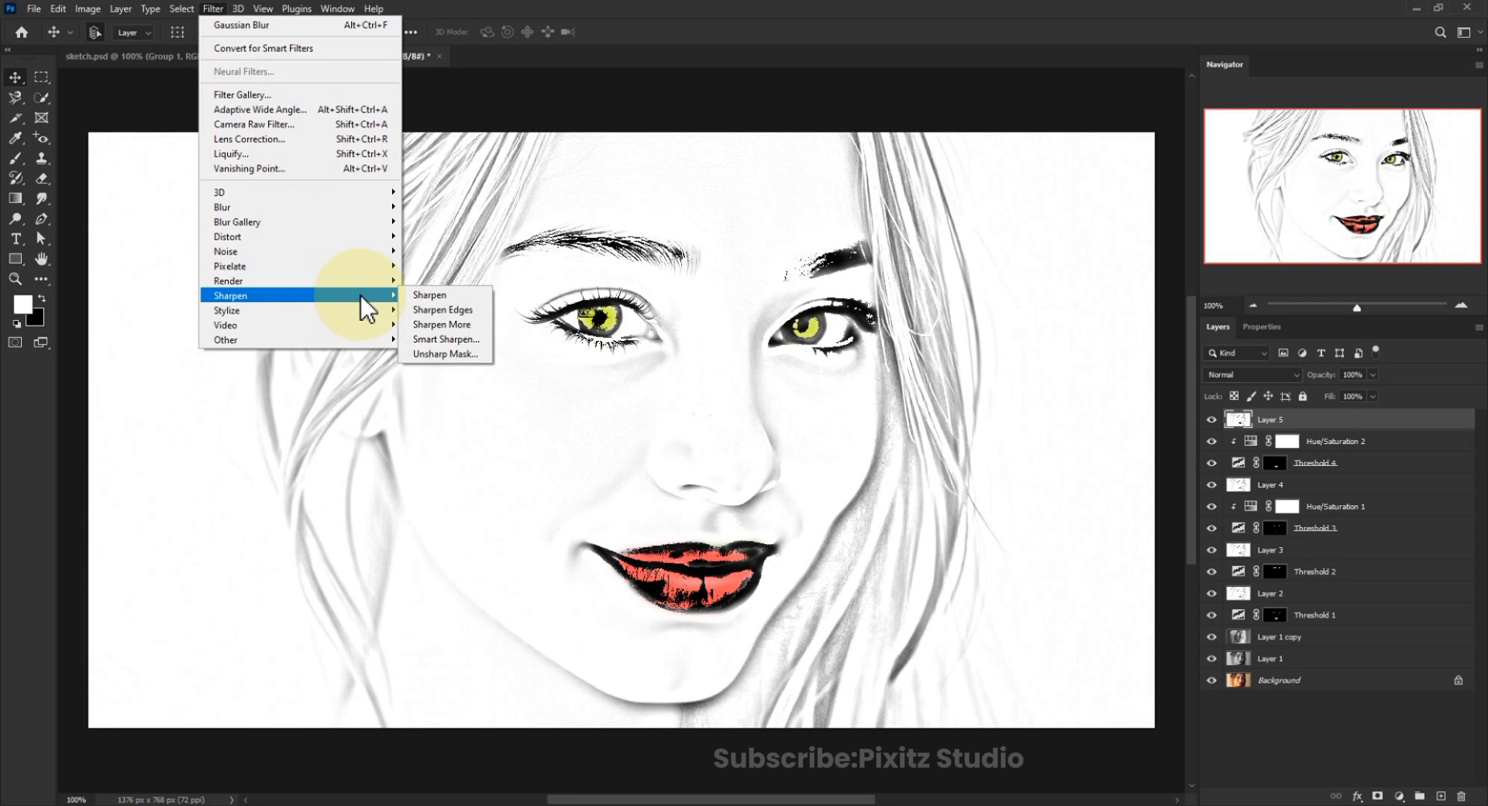
left_click(431, 293)
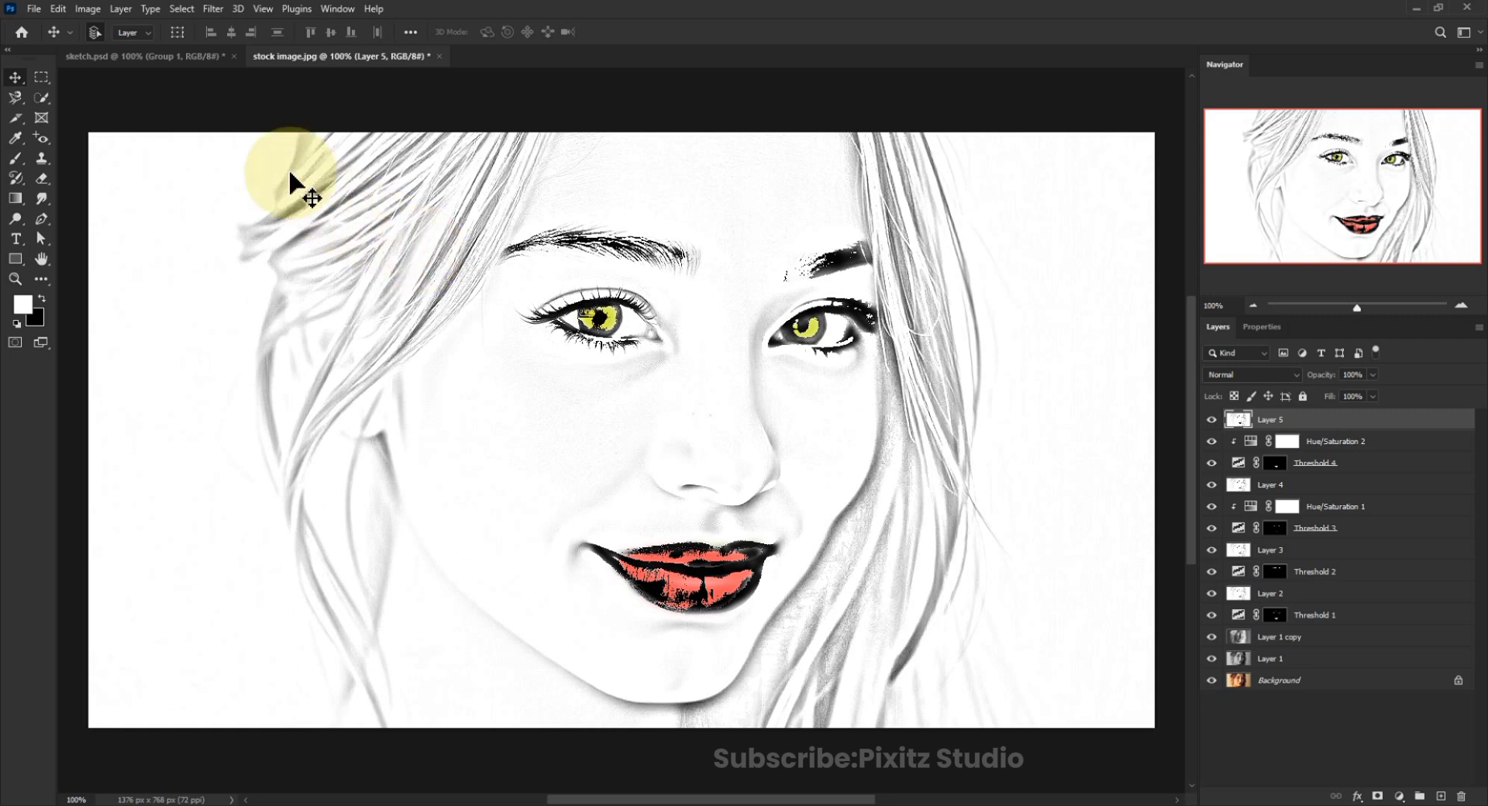
left_click(213, 10)
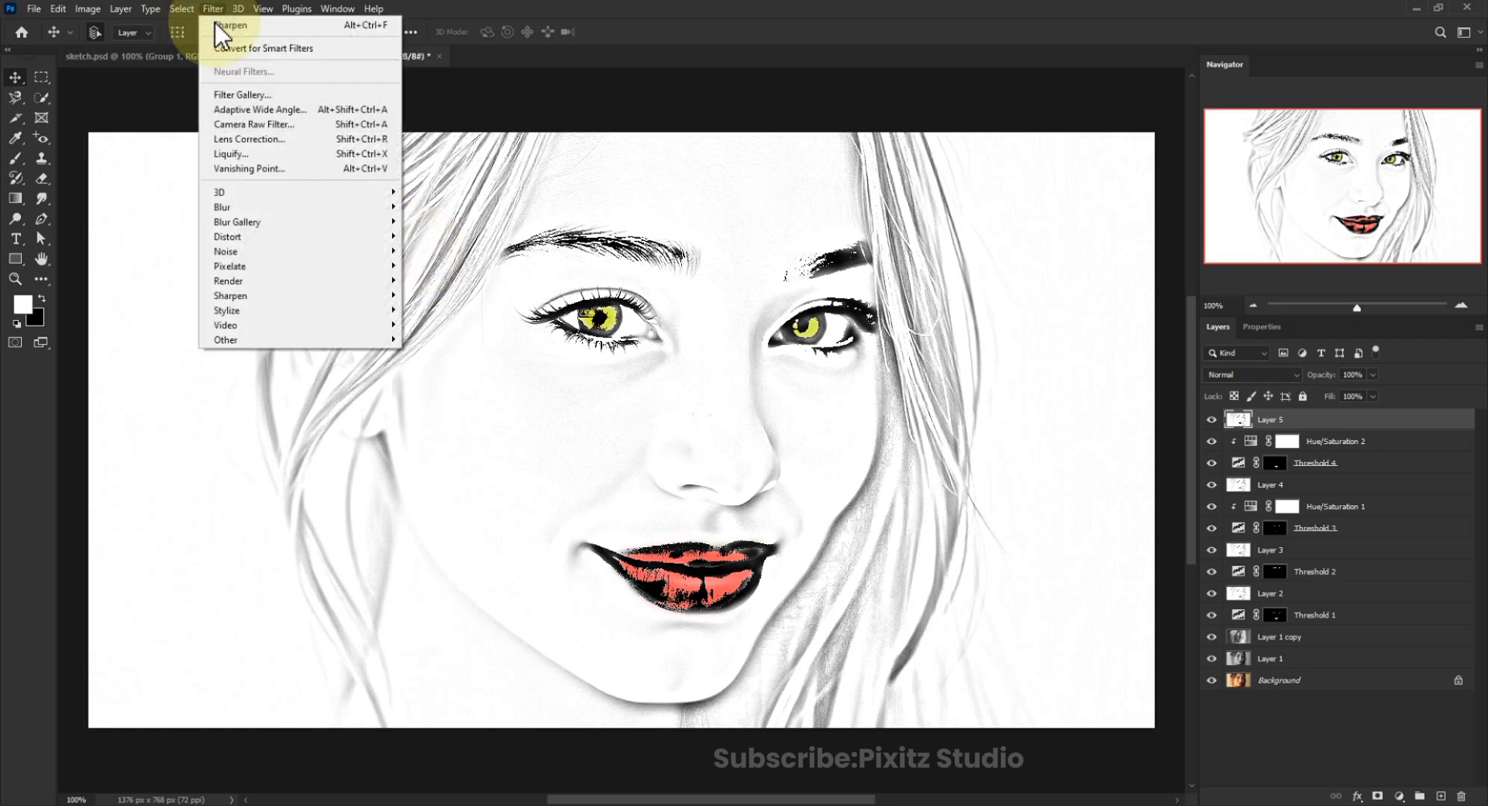
Apply the Camera Raw Filter to Layer 5 with Detail Sharpening at 150
left_click(279, 124)
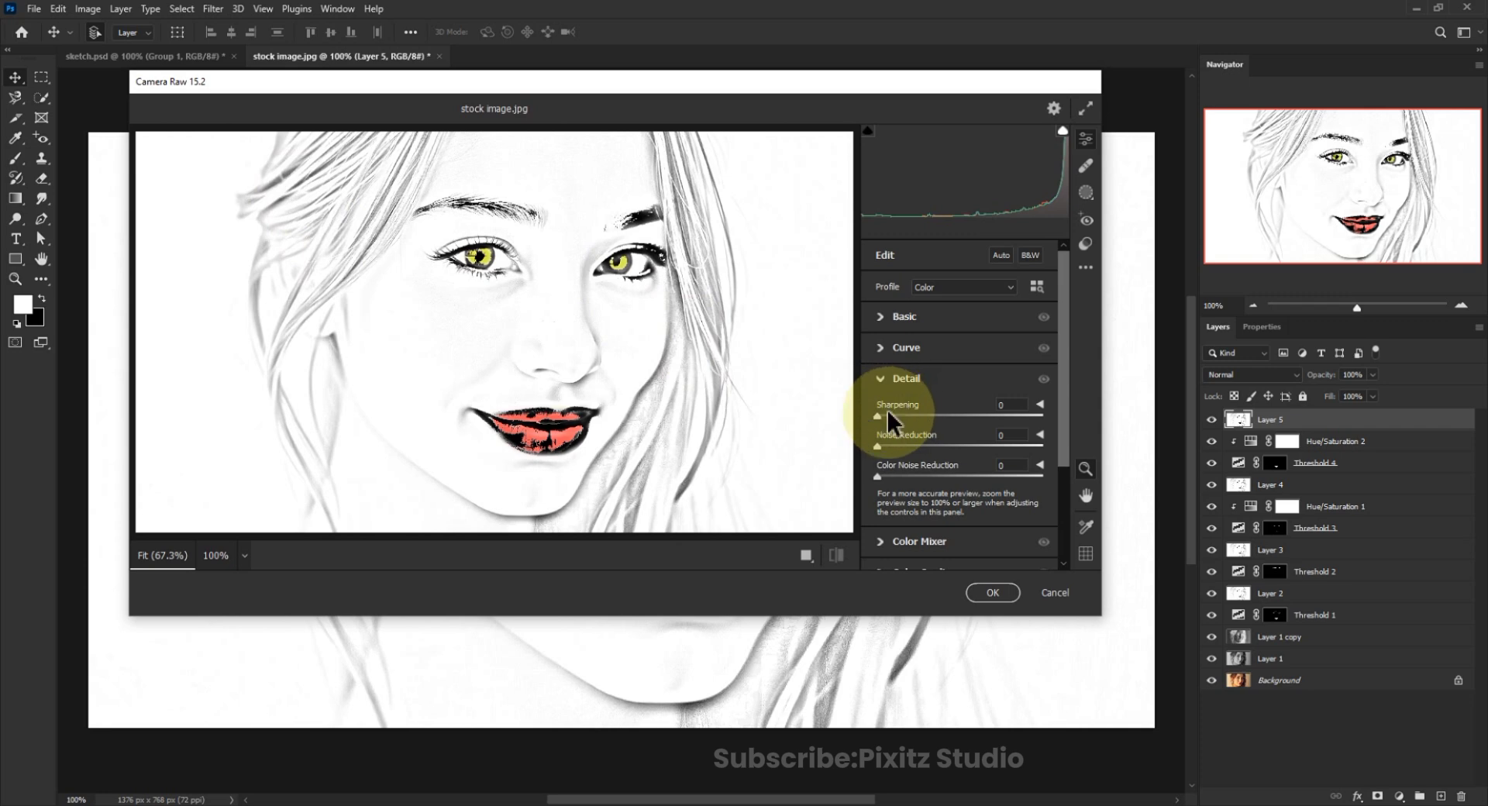
left_click(883, 378)
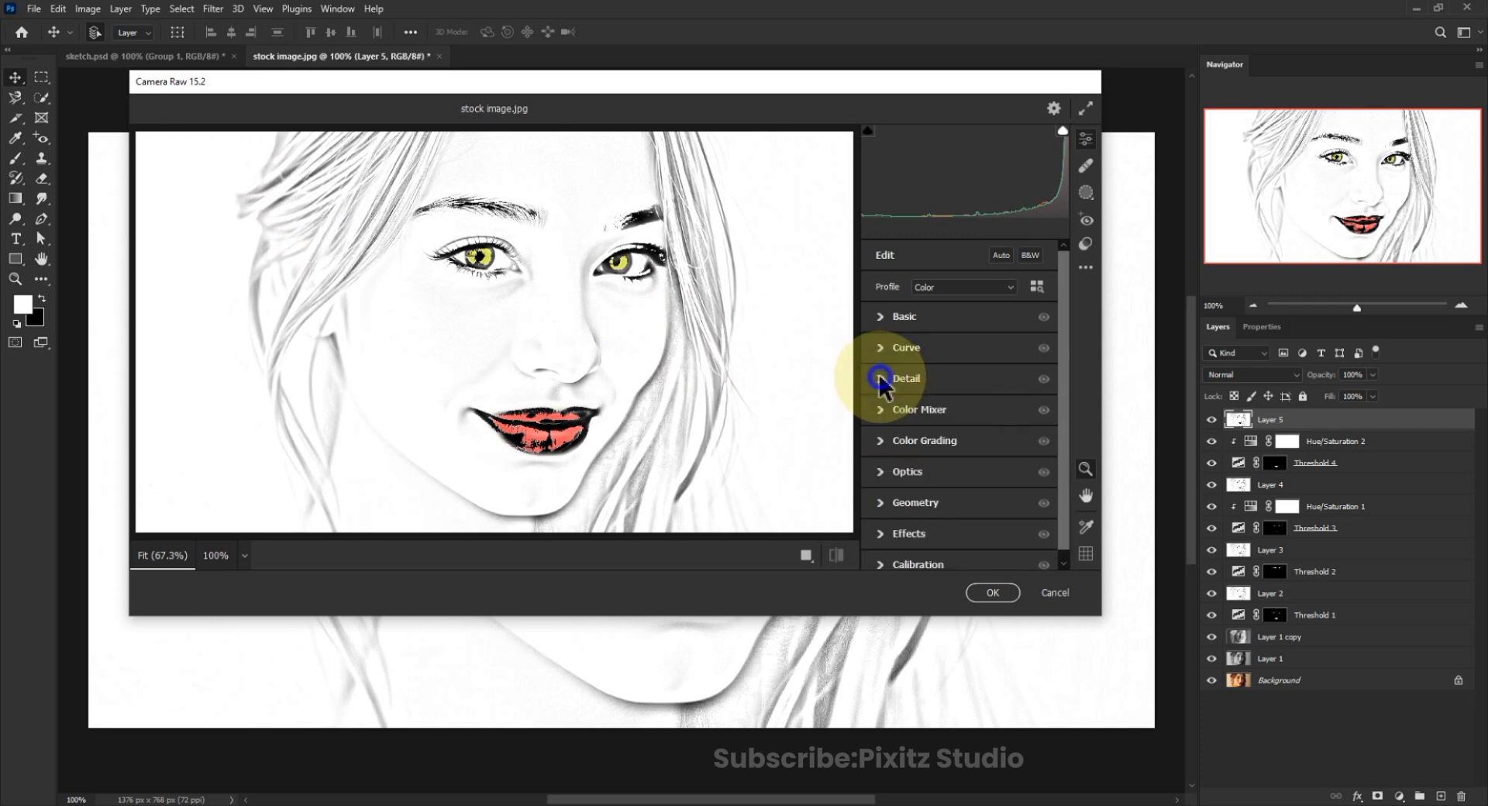
left_click(883, 378)
left_click_drag(882, 417, 1058, 431)
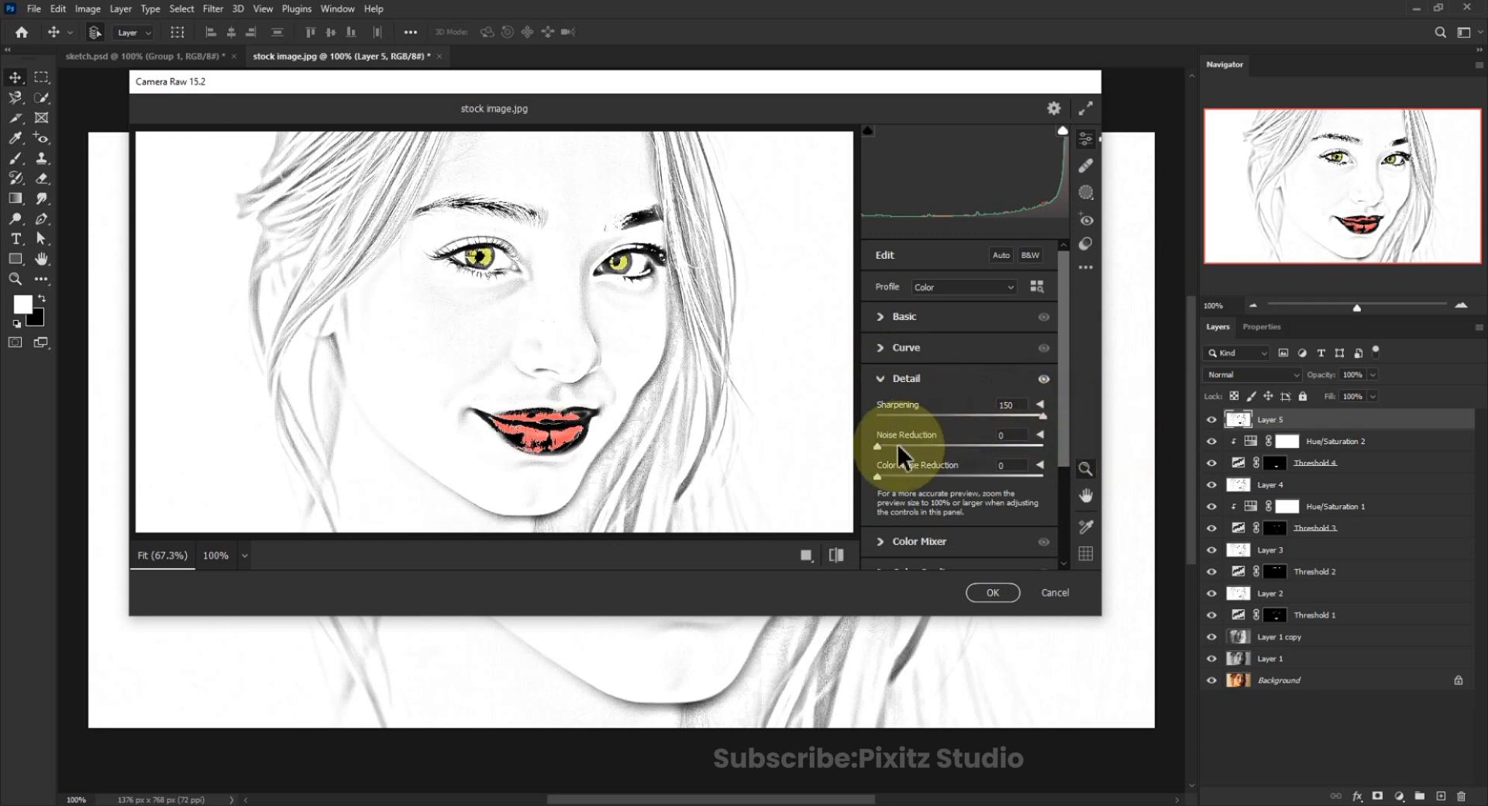
left_click(835, 554)
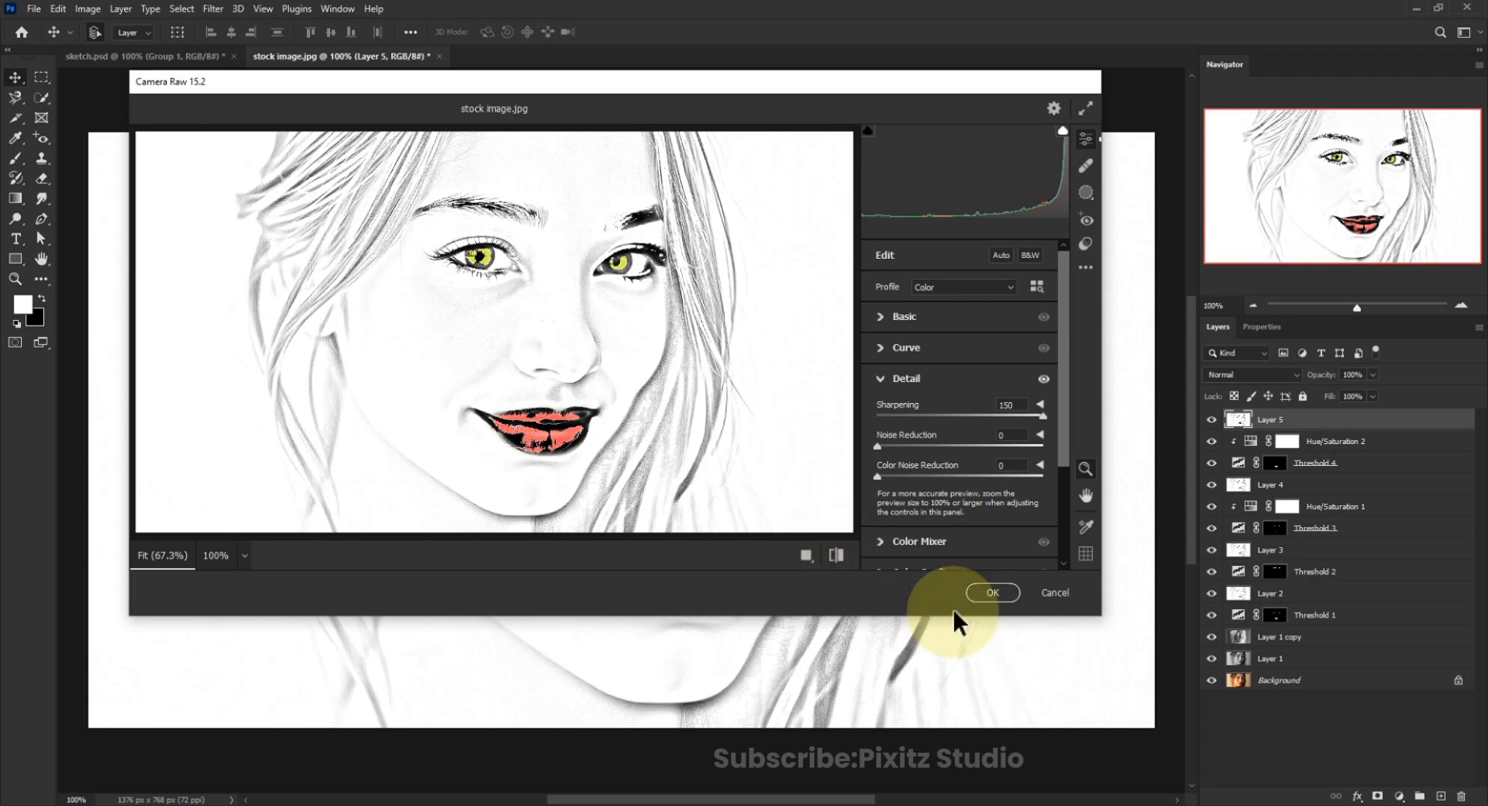
left_click(995, 593)
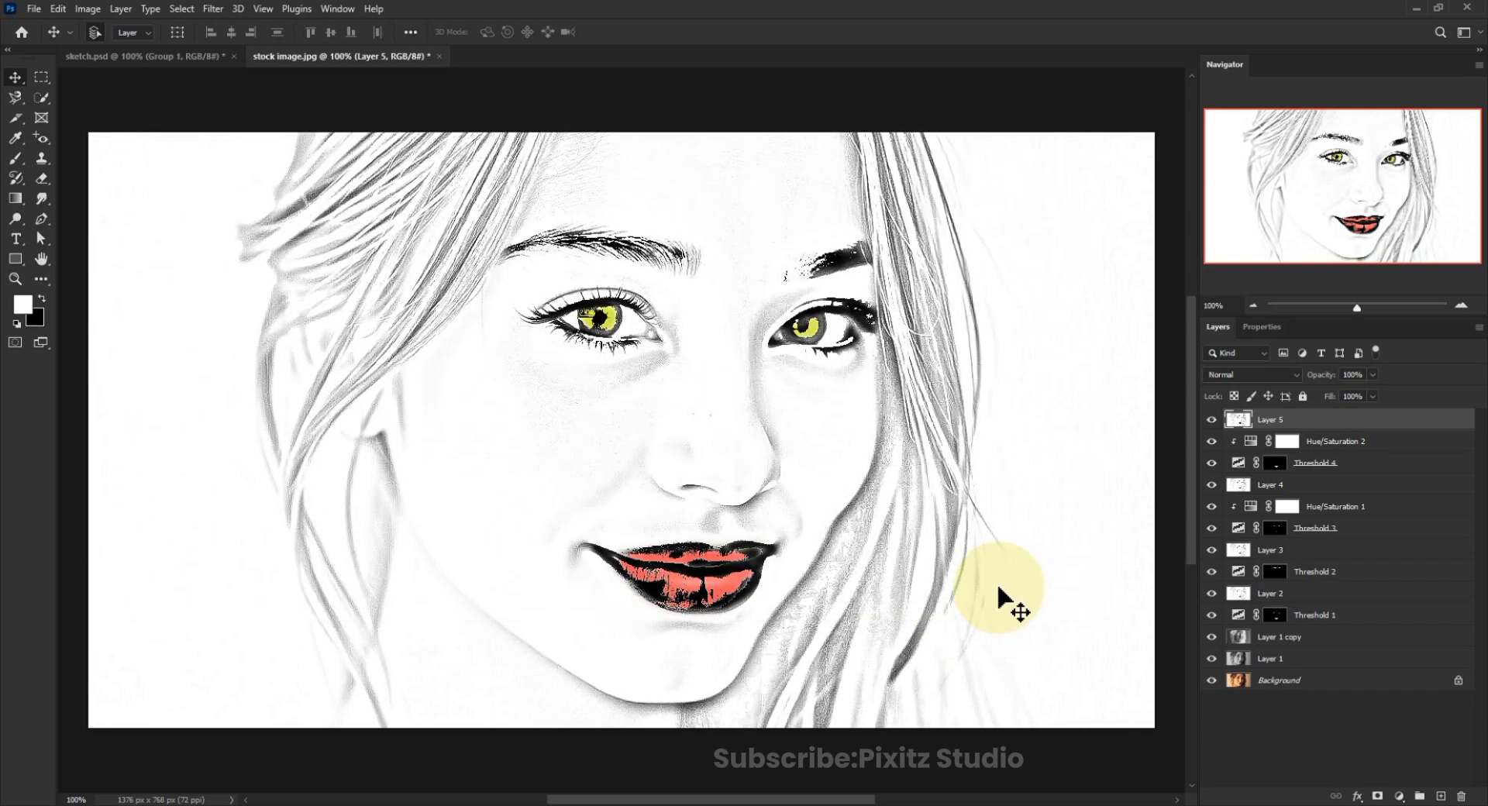